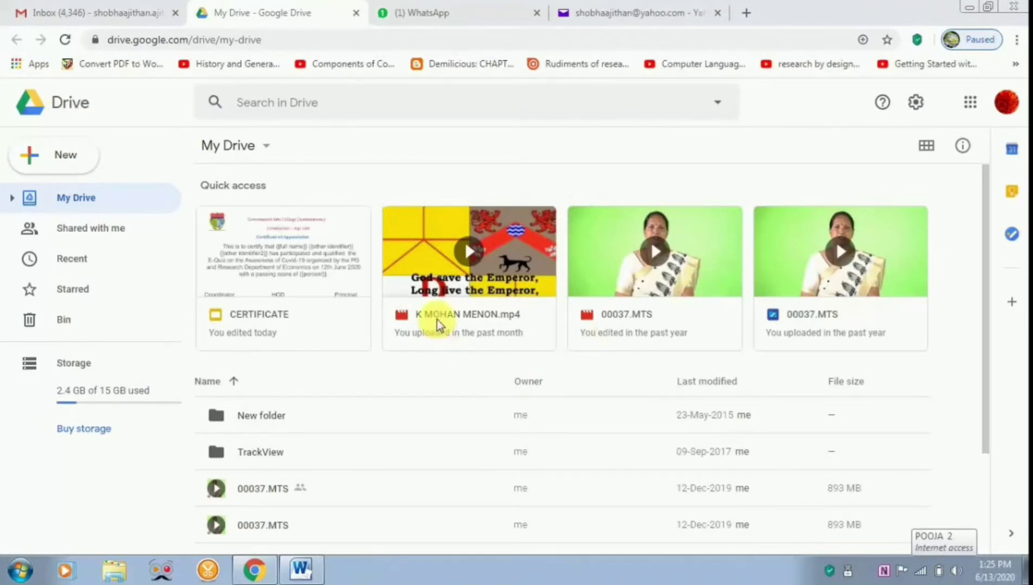
Step: Open Google Drive from the Gmail inbox and close the older Drive tab
{"action": "left_click", "coordinate": [57, 15]}
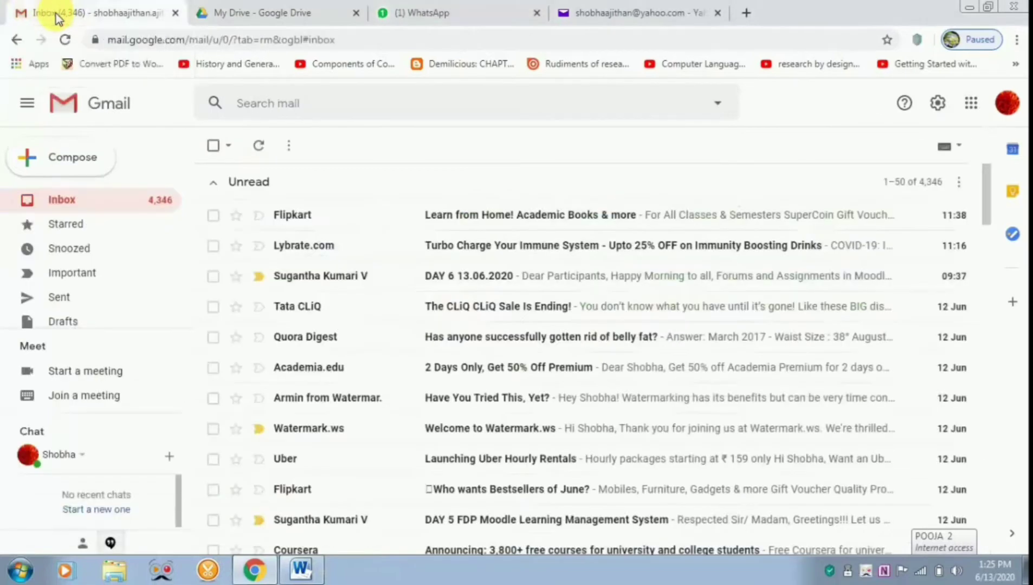
{"action": "left_click", "coordinate": [981, 103]}
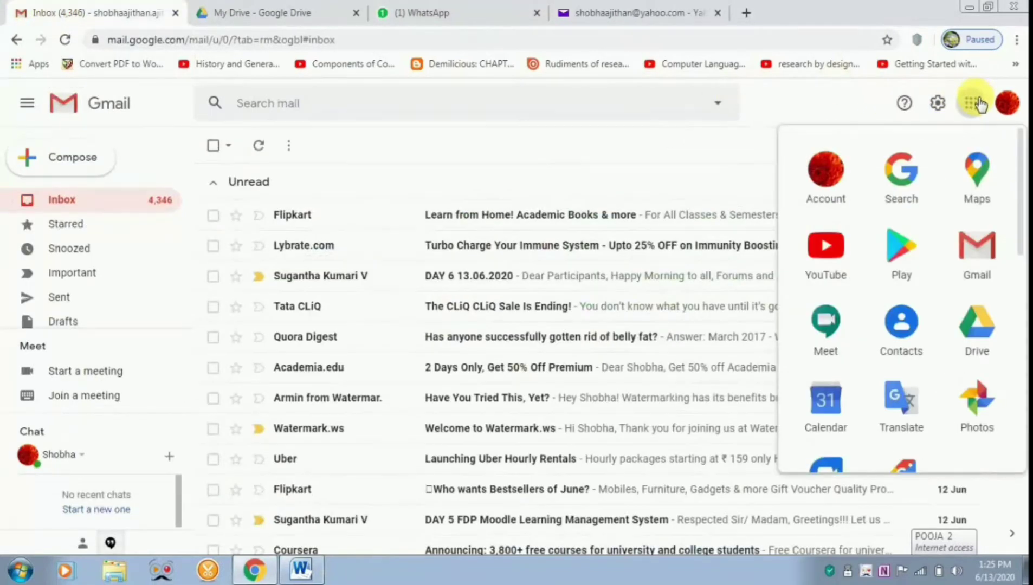
{"action": "left_click", "coordinate": [979, 317]}
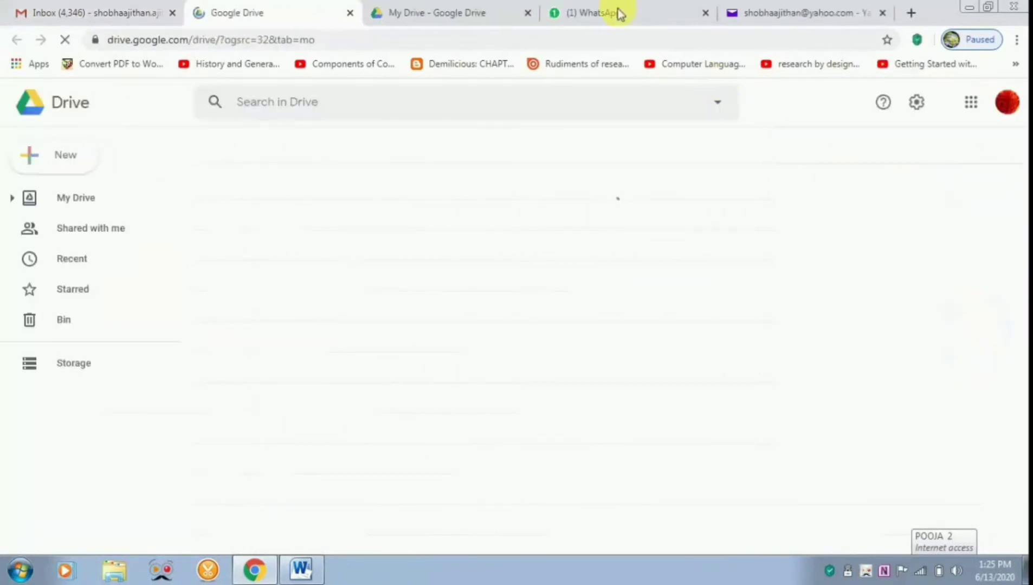
{"action": "left_click", "coordinate": [528, 12]}
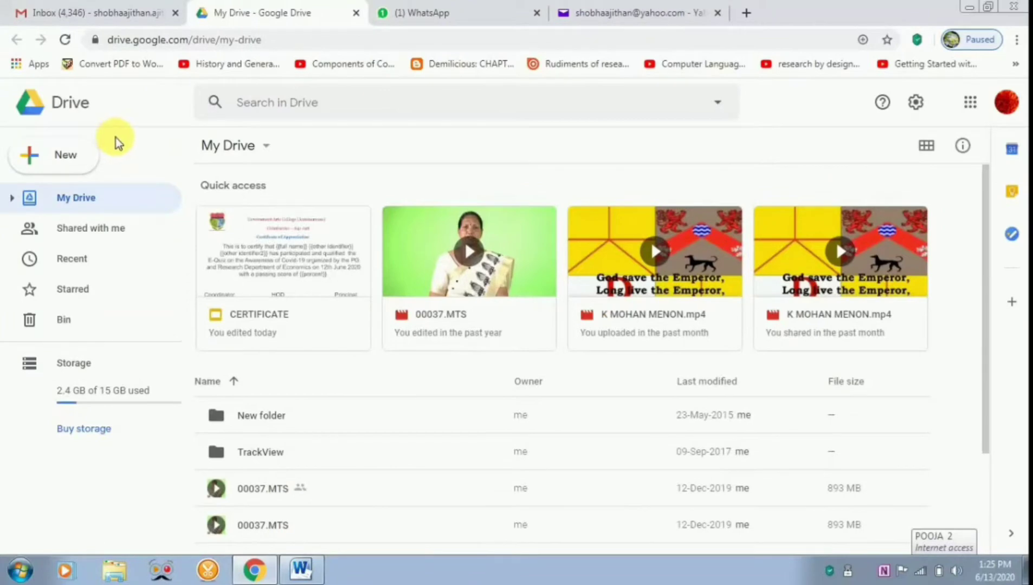
Step: Create a blank Google Slides presentation from My Drive
{"action": "left_click", "coordinate": [85, 158]}
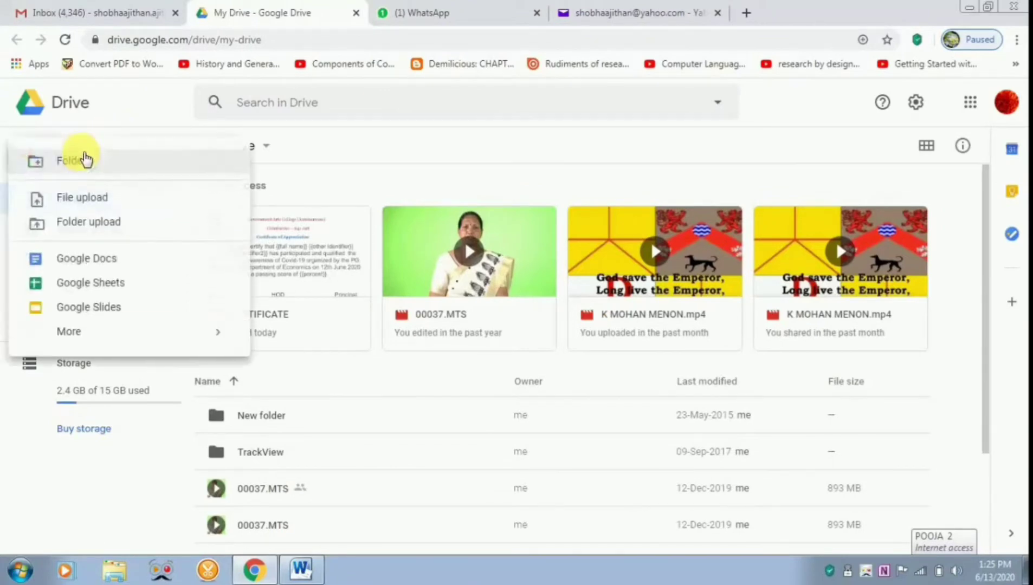
{"action": "left_click", "coordinate": [104, 306]}
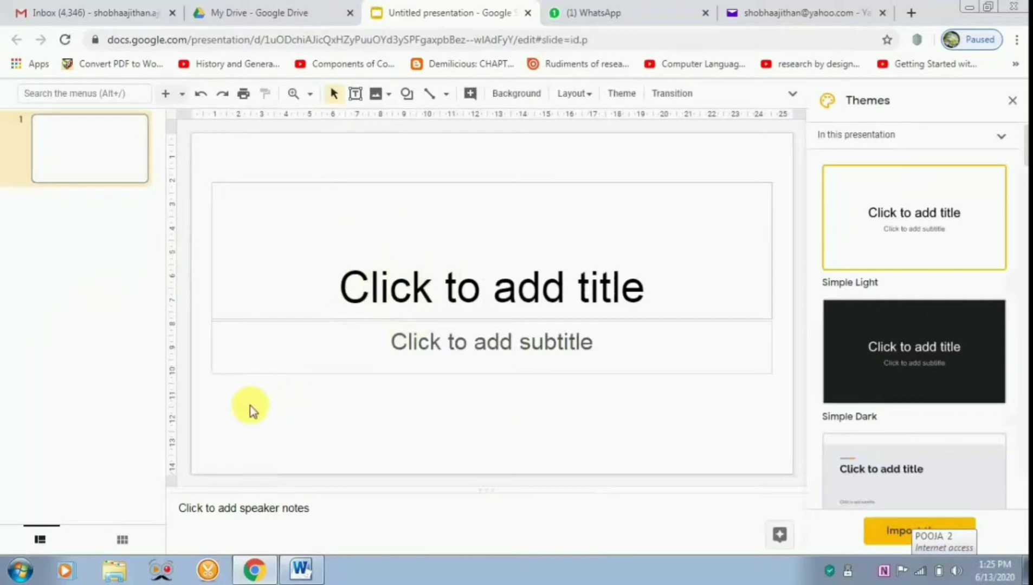
Step: Open the existing CERTIFICATE presentation from My Drive and close the untitled presentation
{"action": "left_click", "coordinate": [271, 14]}
{"action": "left_click", "coordinate": [317, 237]}
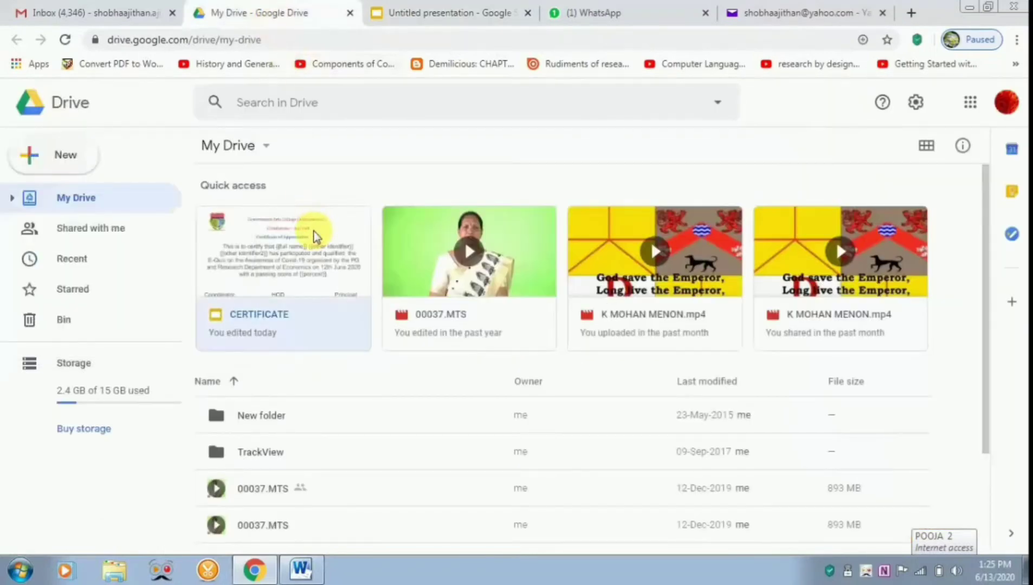
{"action": "double_click", "coordinate": [316, 237]}
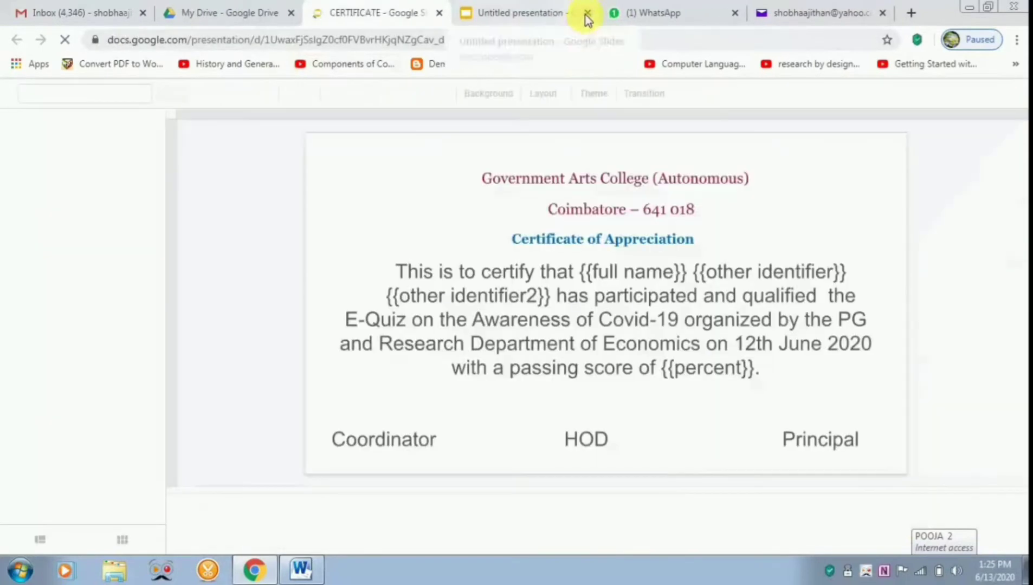
{"action": "left_click", "coordinate": [587, 13]}
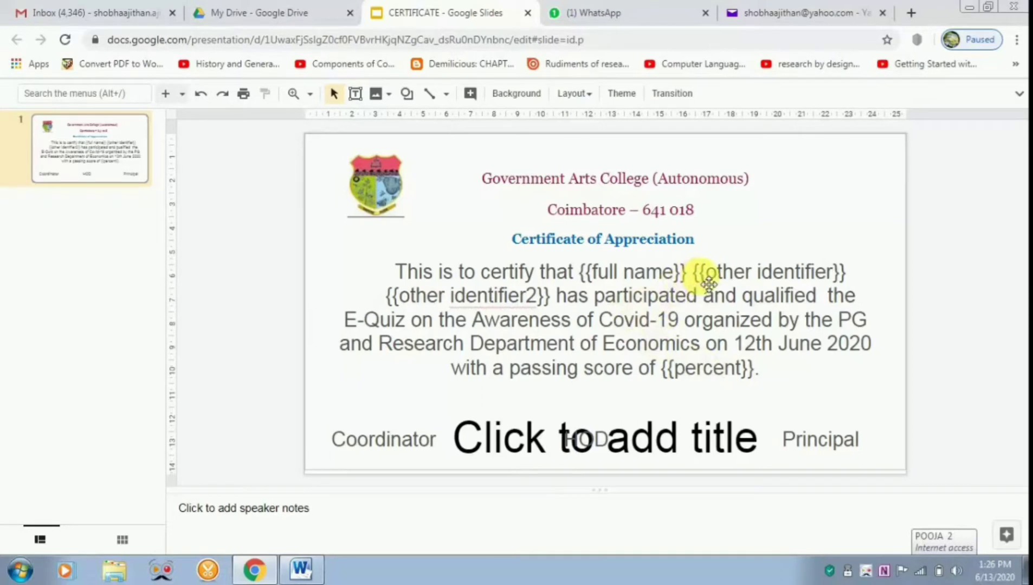
Step: Draw an empty text box around the {{full name}} {{other identifier}} placeholders and extend it slightly downward
{"action": "left_click", "coordinate": [356, 95]}
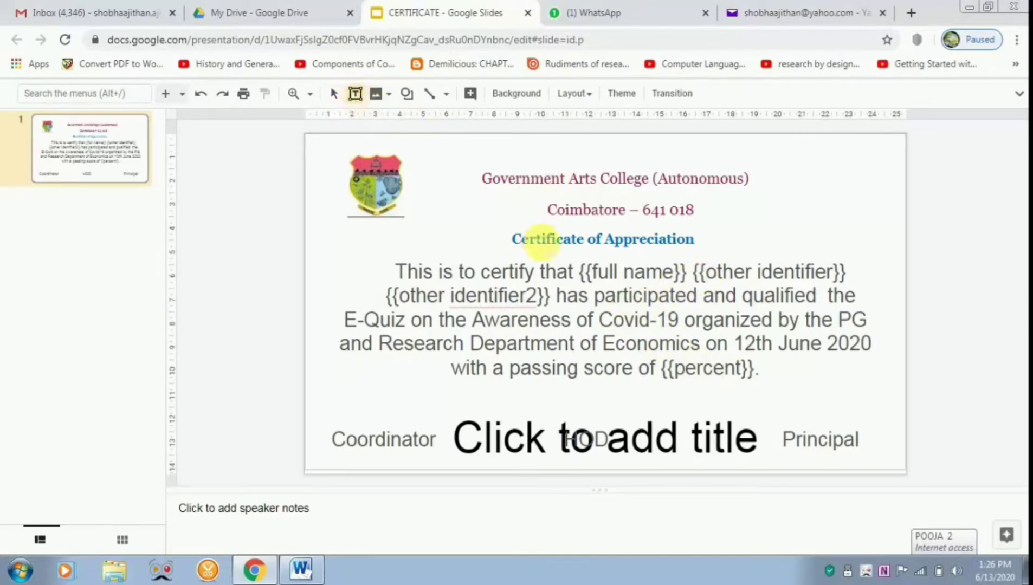
{"action": "left_click_drag", "start_coordinate": [576, 260], "coordinate": [852, 281]}
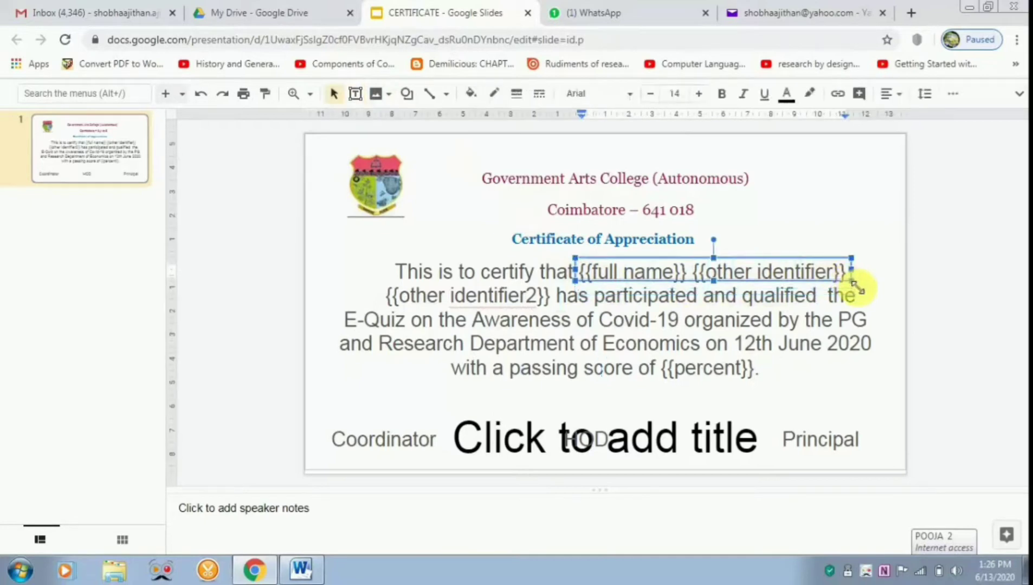
{"action": "left_click", "coordinate": [716, 285]}
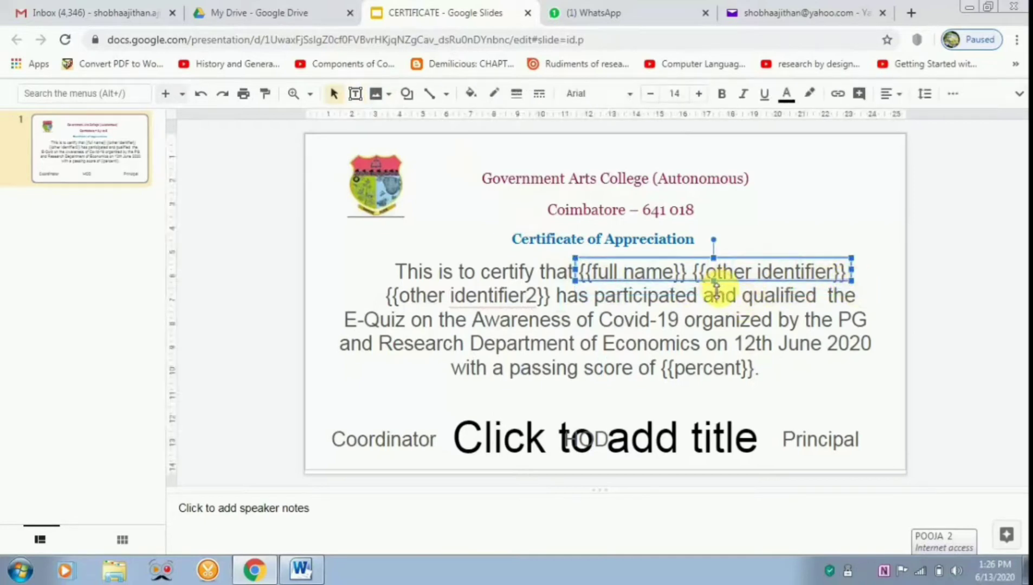
{"action": "left_click_drag", "start_coordinate": [716, 291], "coordinate": [716, 289]}
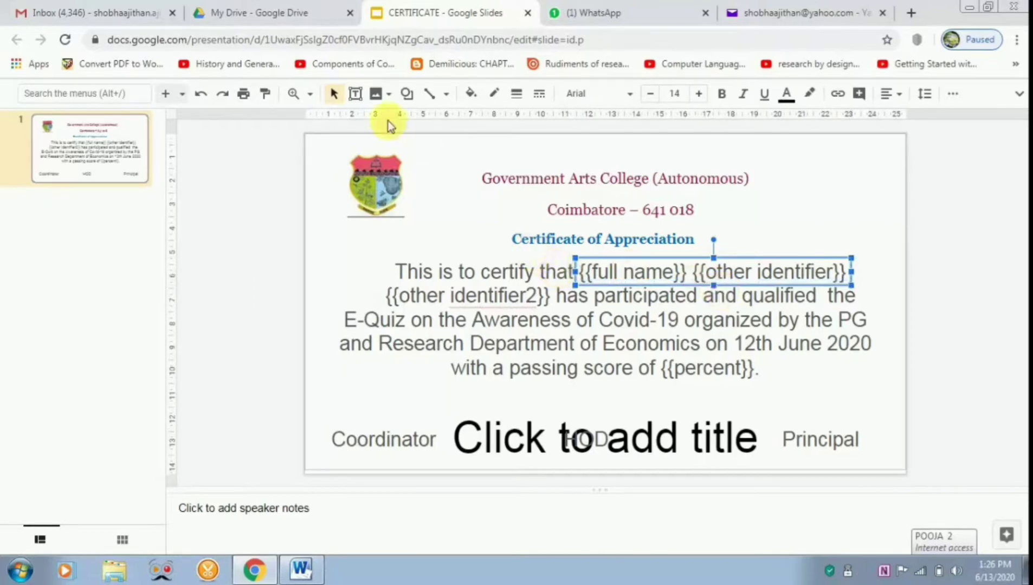
Step: Draw empty text boxes around the {{other identifier2}} and {{percent}} placeholders, making the {{percent}} box slightly taller
{"action": "left_click", "coordinate": [355, 93]}
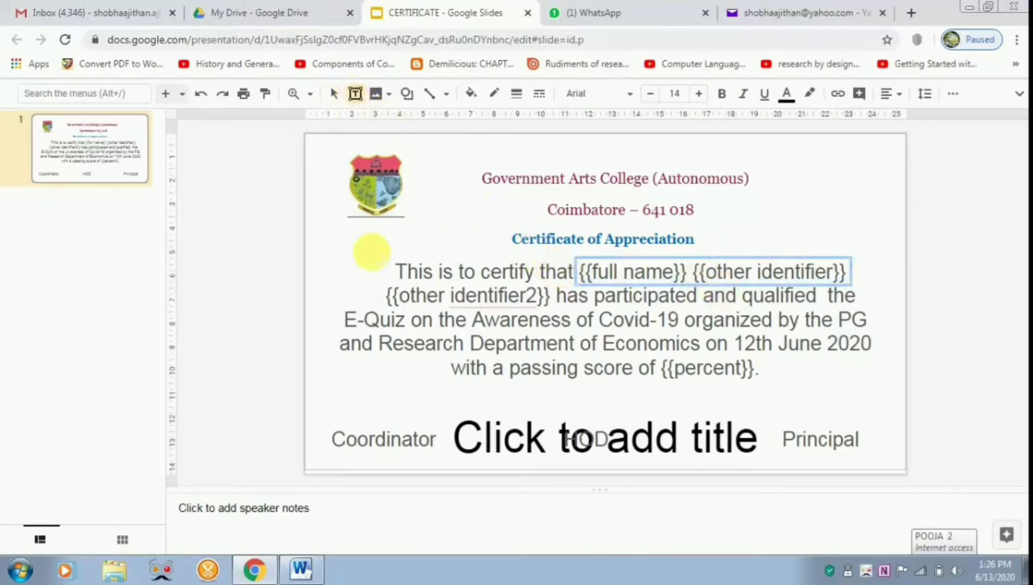
{"action": "left_click_drag", "start_coordinate": [381, 282], "coordinate": [553, 310]}
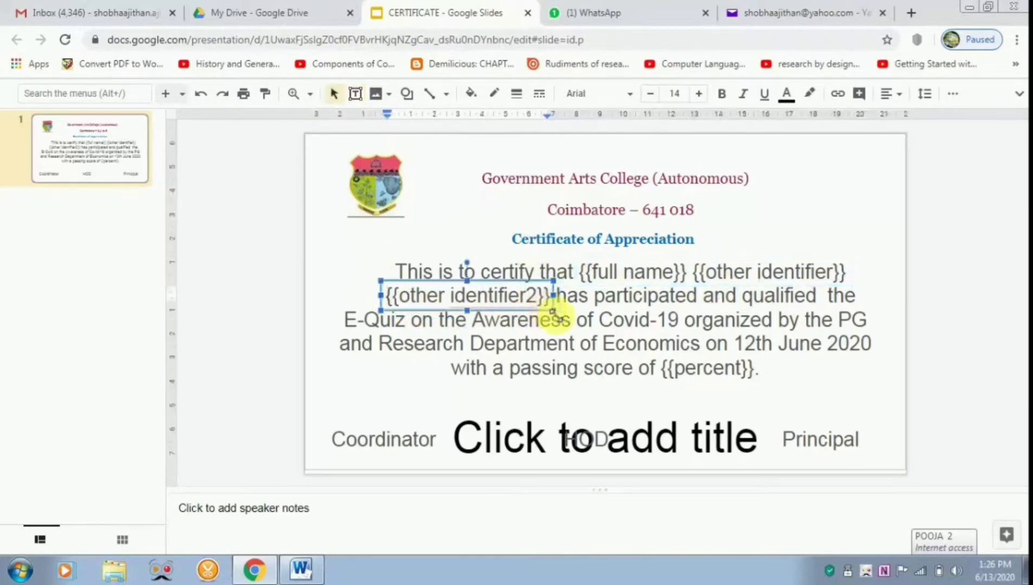
{"action": "left_click", "coordinate": [358, 96]}
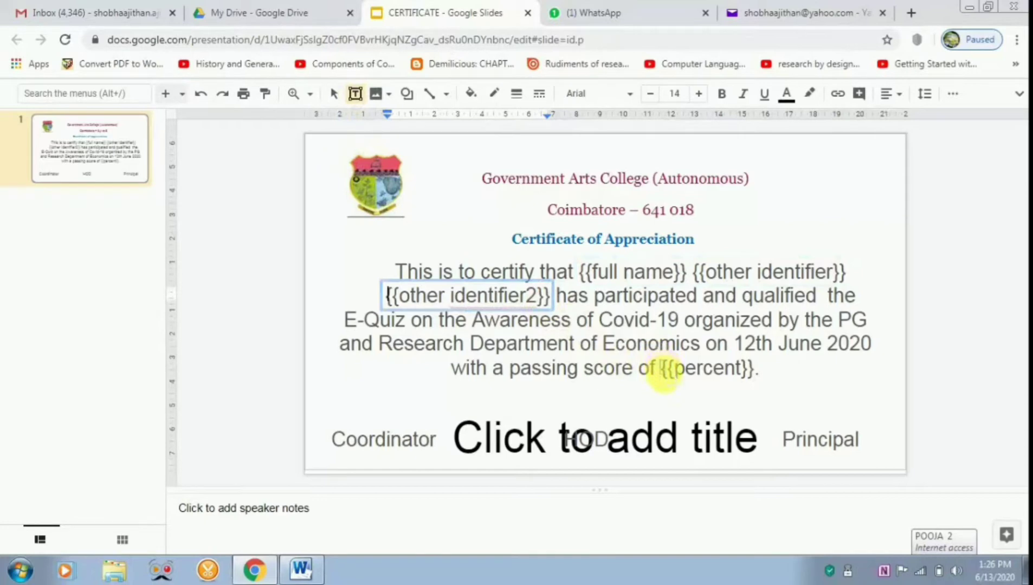
{"action": "left_click_drag", "start_coordinate": [660, 362], "coordinate": [769, 382]}
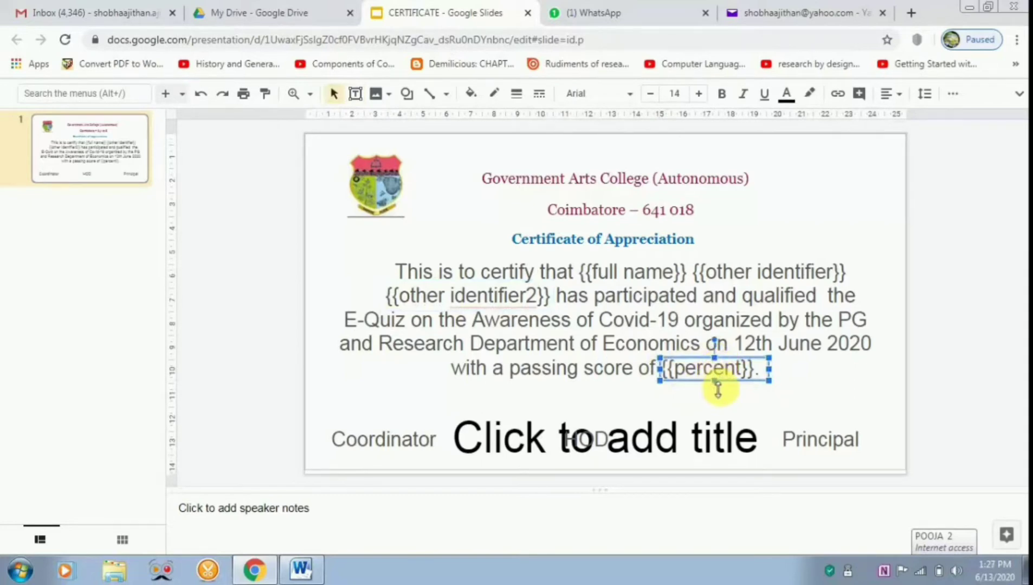
{"action": "left_click_drag", "start_coordinate": [717, 387], "coordinate": [717, 393]}
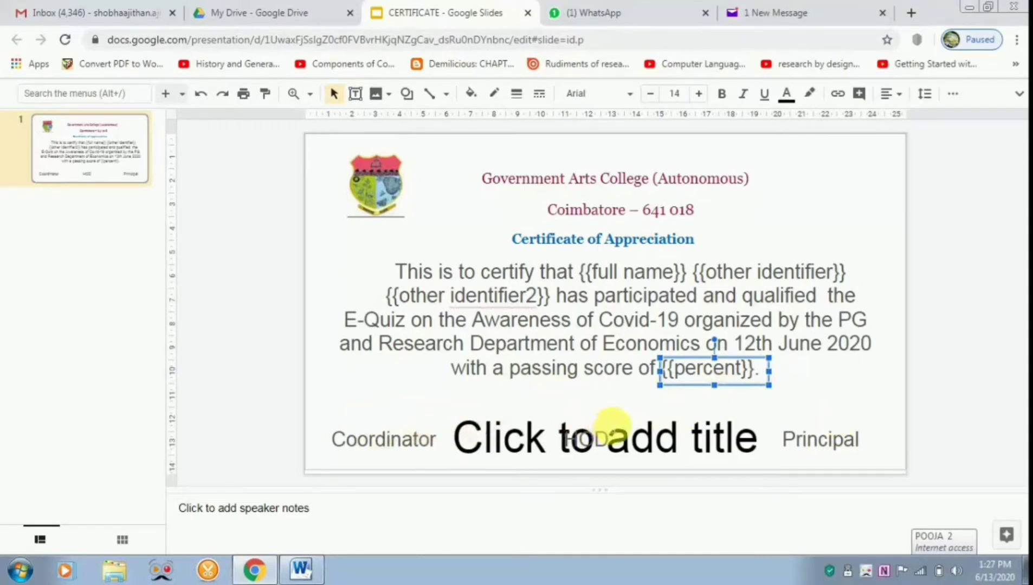
Step: Cut the newly drawn empty text box around the {{full name}} {{other identifier}} placeholders
{"action": "left_click", "coordinate": [606, 417]}
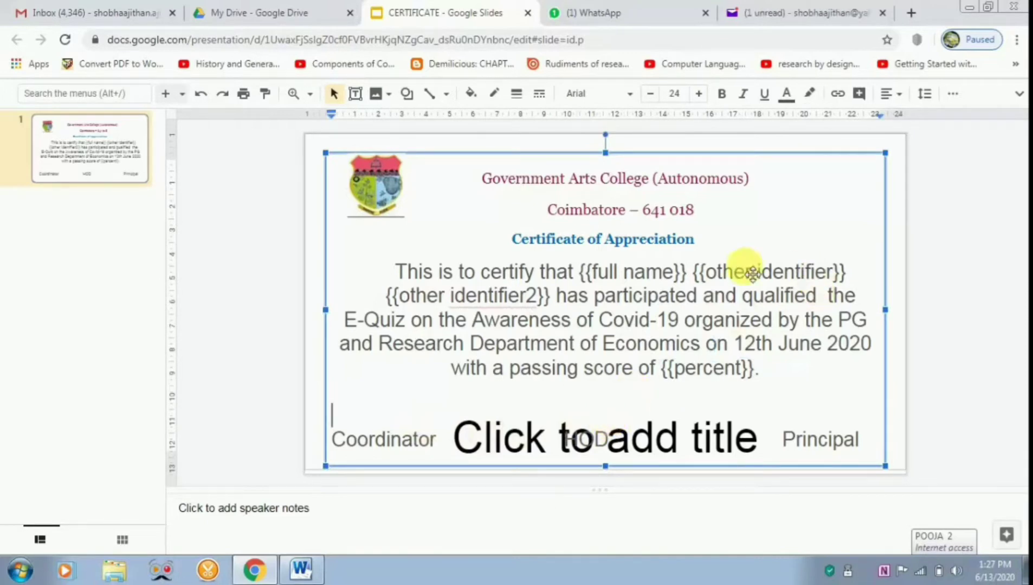
{"action": "left_click", "coordinate": [672, 279]}
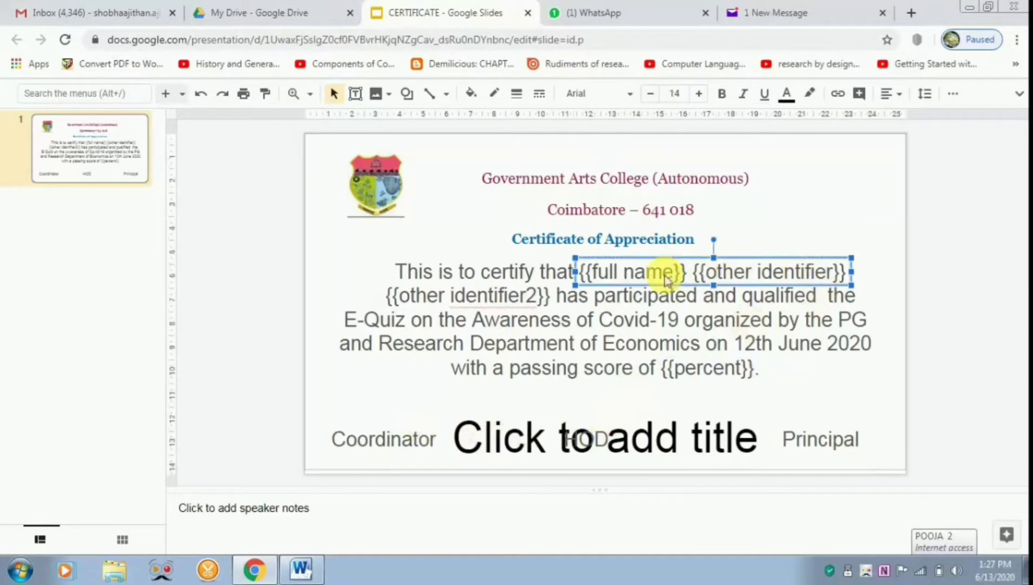
{"action": "key", "text": "Return"}
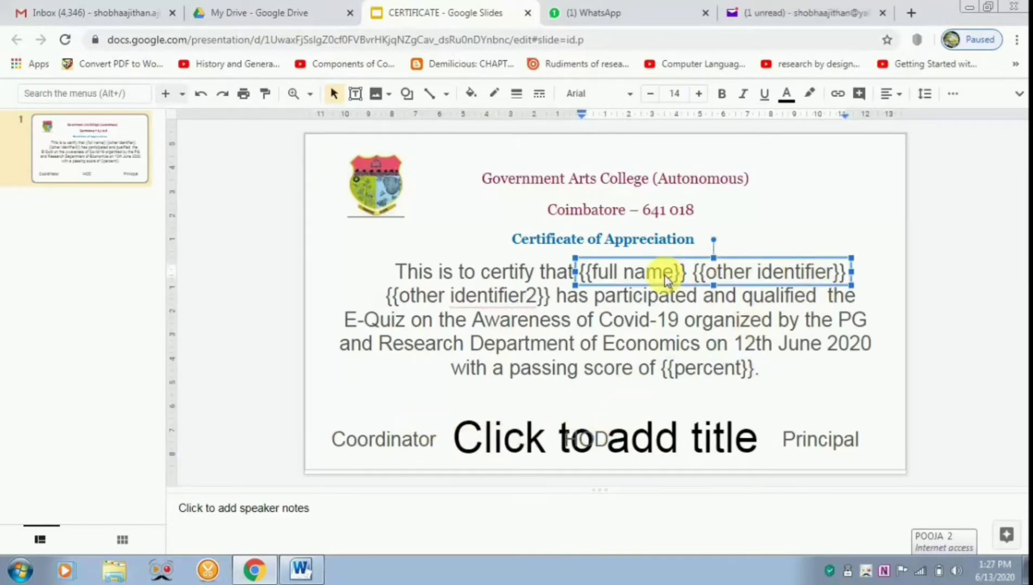
{"action": "right_click", "coordinate": [664, 275]}
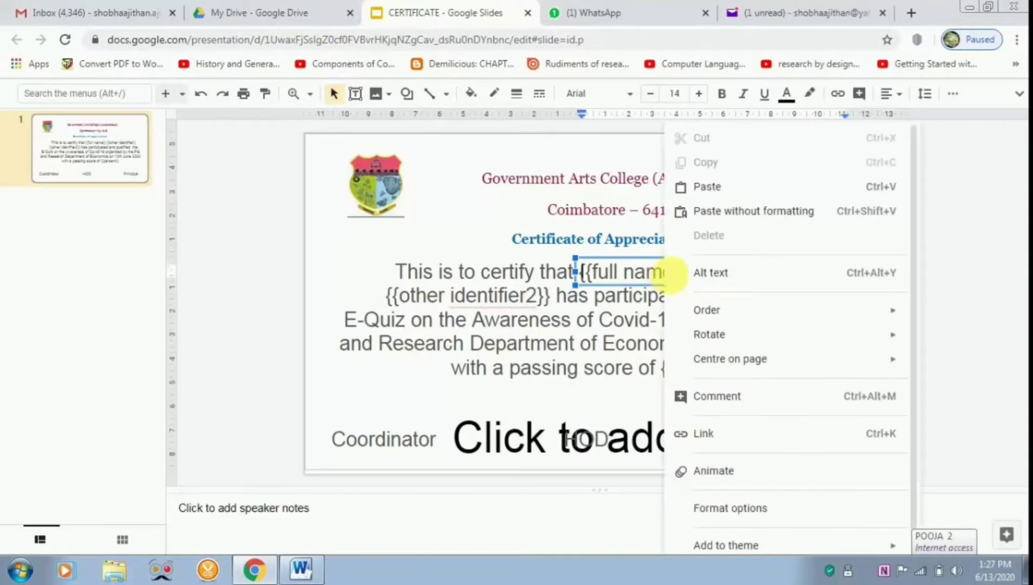
{"action": "left_click", "coordinate": [604, 272]}
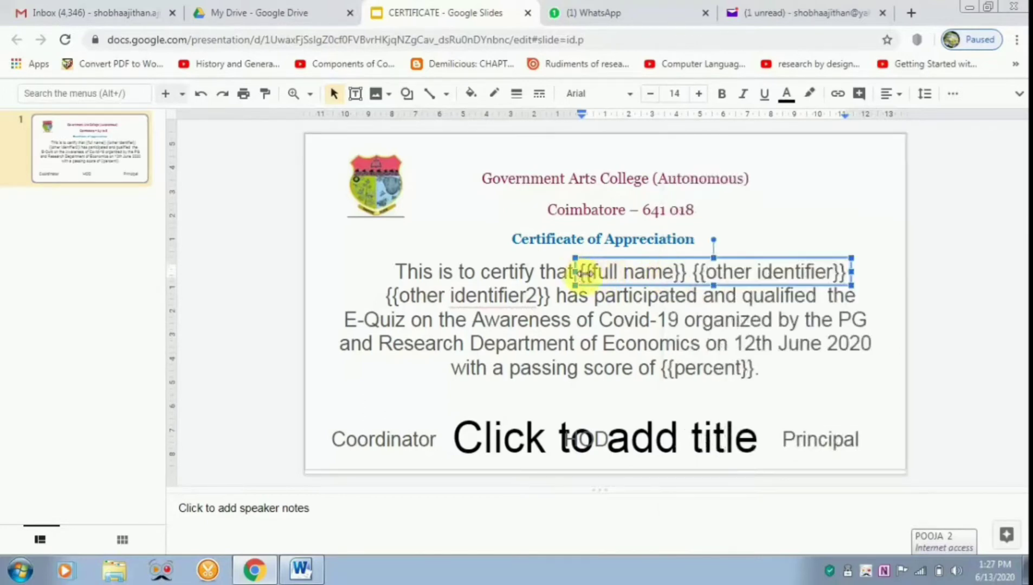
{"action": "left_click", "coordinate": [583, 274]}
{"action": "right_click", "coordinate": [577, 265]}
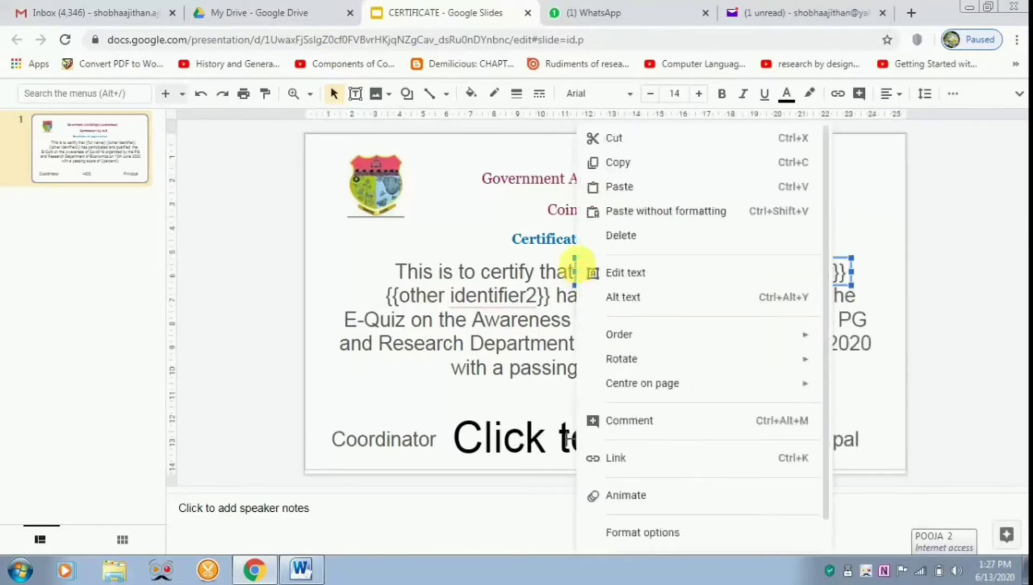
{"action": "left_click", "coordinate": [602, 142]}
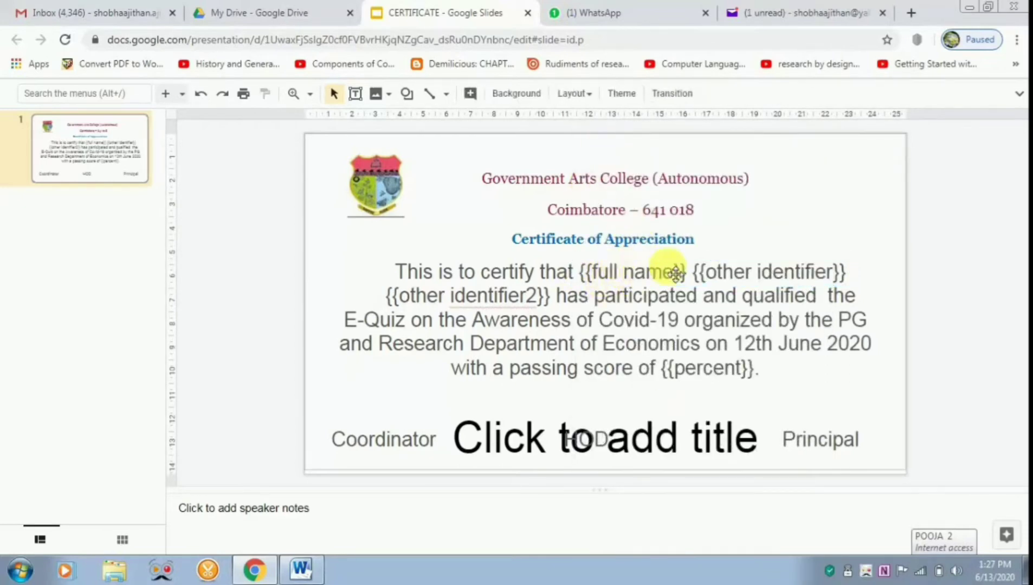
{"action": "left_click", "coordinate": [722, 275]}
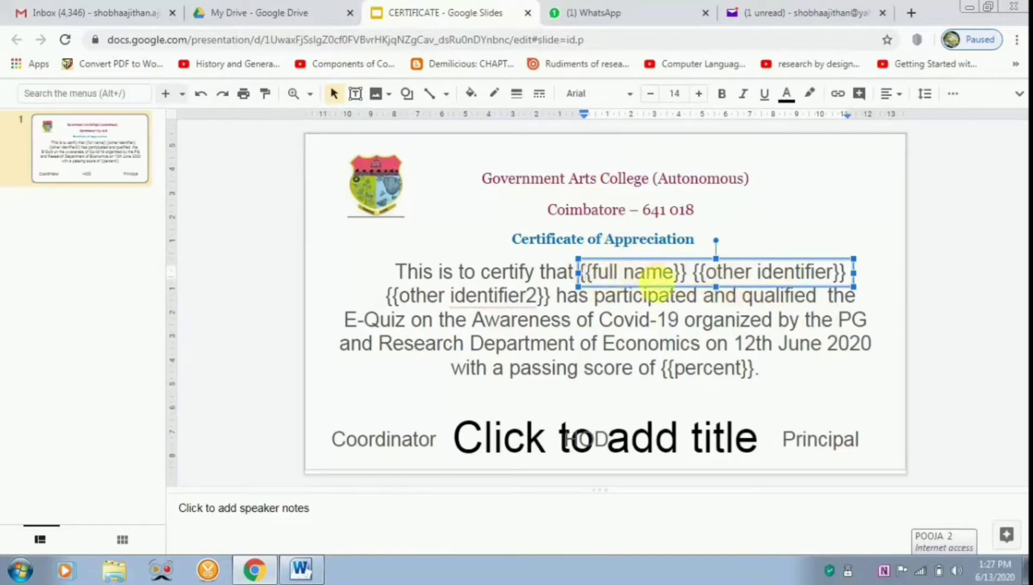
{"action": "right_click", "coordinate": [579, 269]}
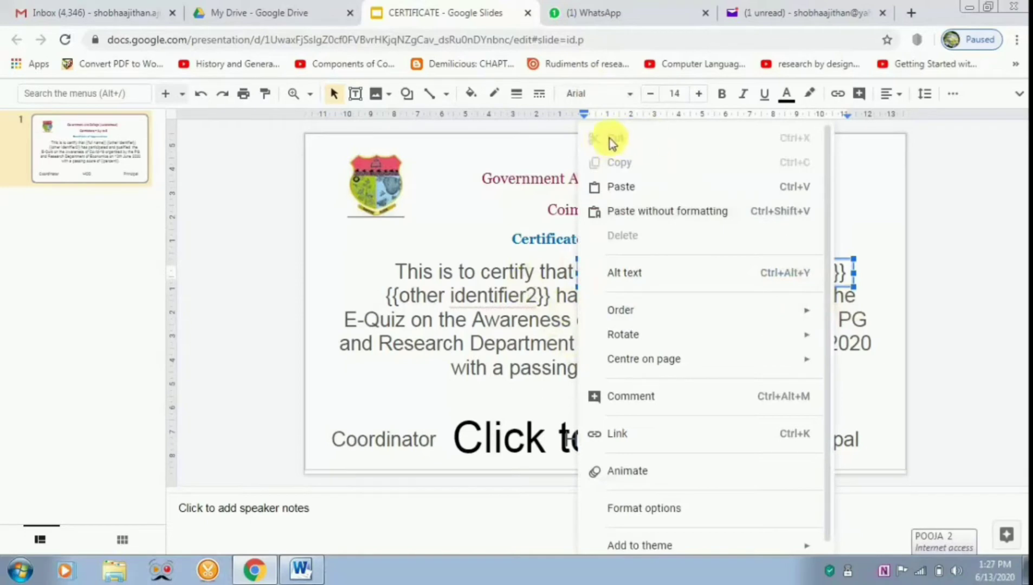
{"action": "left_click", "coordinate": [879, 213]}
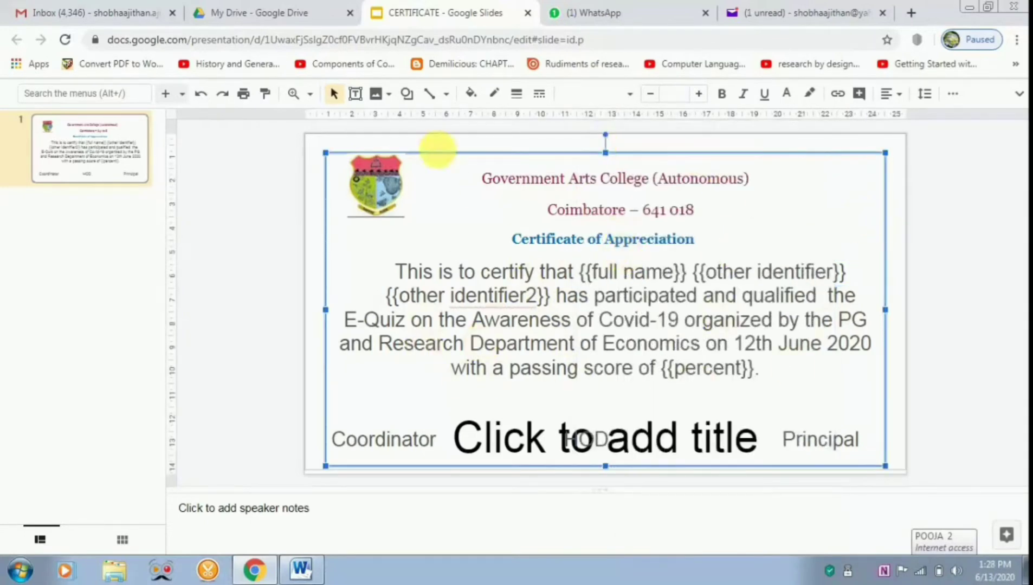
Step: Close the certificate presentation and create a blank Google Form from My Drive
{"action": "left_click", "coordinate": [528, 13]}
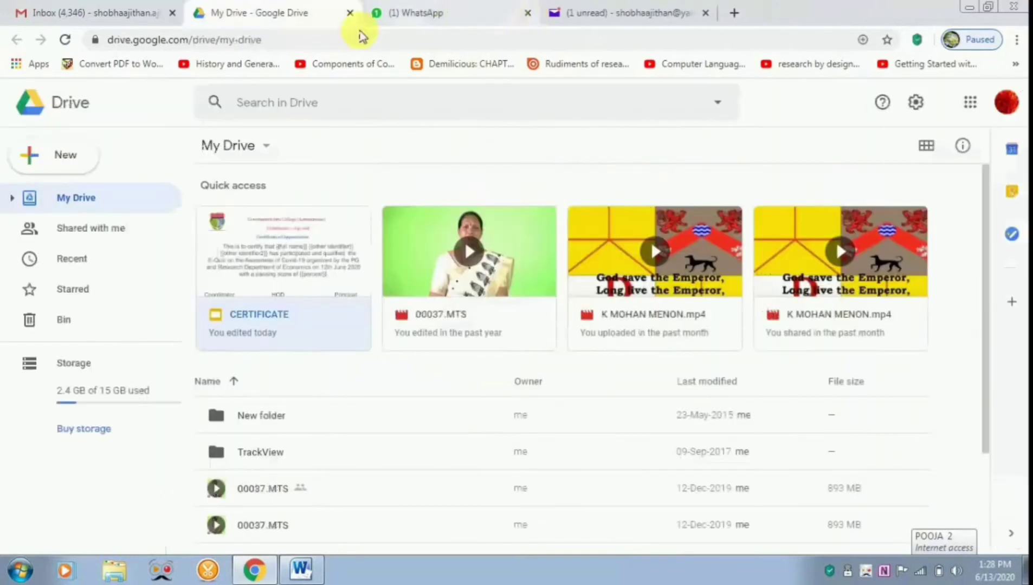
{"action": "left_click", "coordinate": [56, 173]}
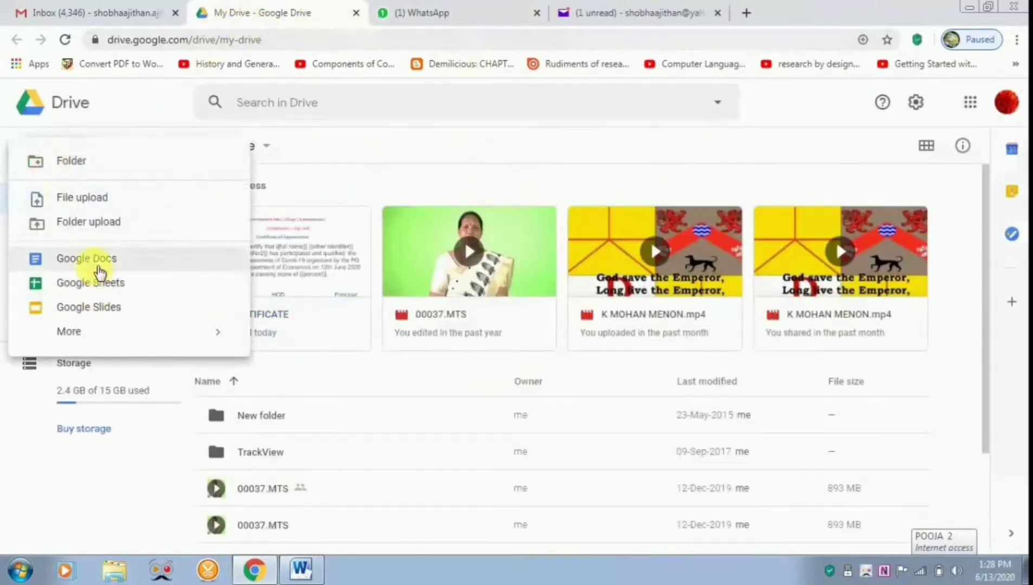
{"action": "mouse_move", "coordinate": [108, 331]}
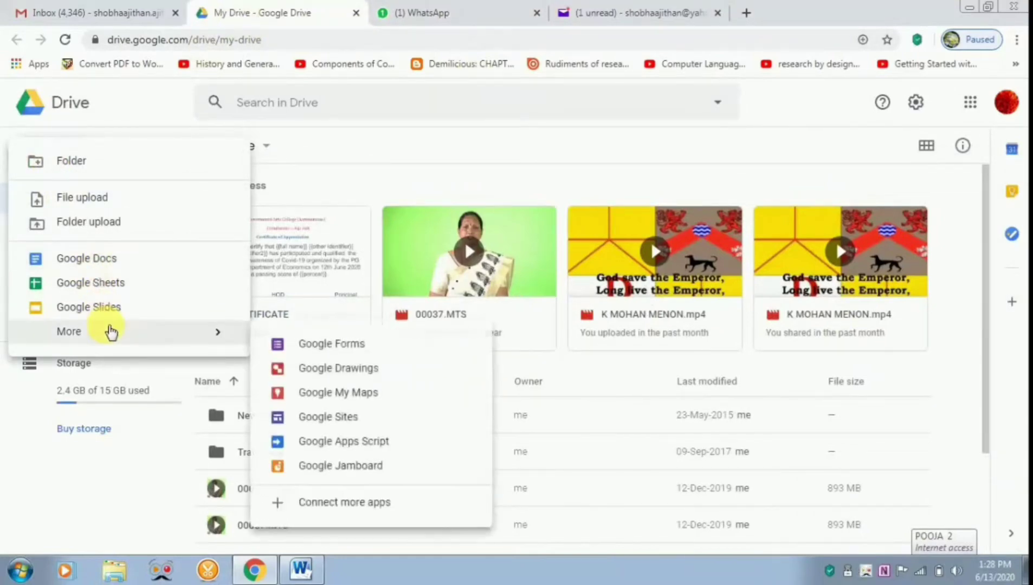
{"action": "left_click", "coordinate": [320, 346]}
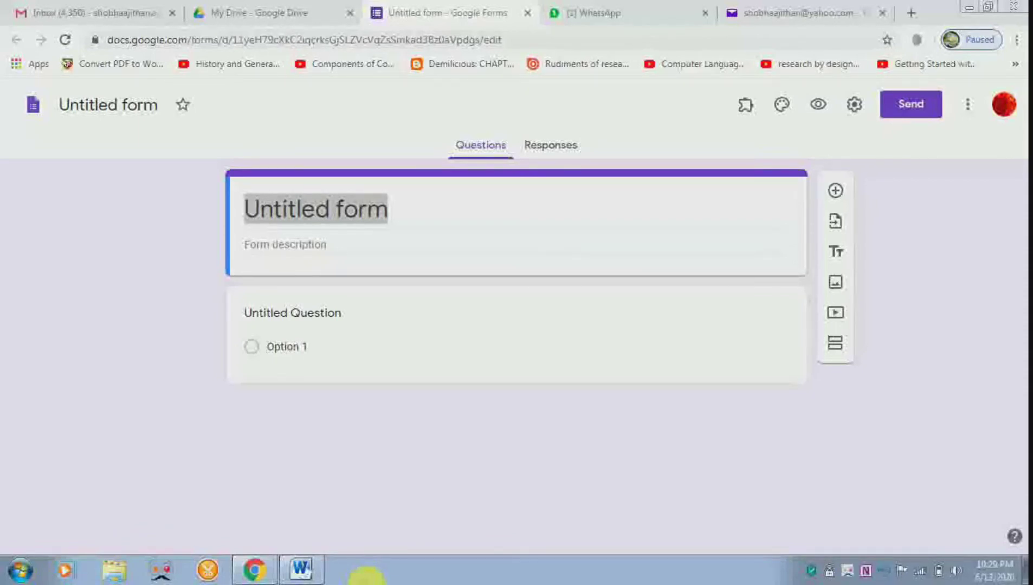
Step: Open formLimiter's limit settings for the form and choose a date and time limit with 06/22/2020 as the due date
{"action": "left_click", "coordinate": [751, 103]}
{"action": "left_click", "coordinate": [754, 182]}
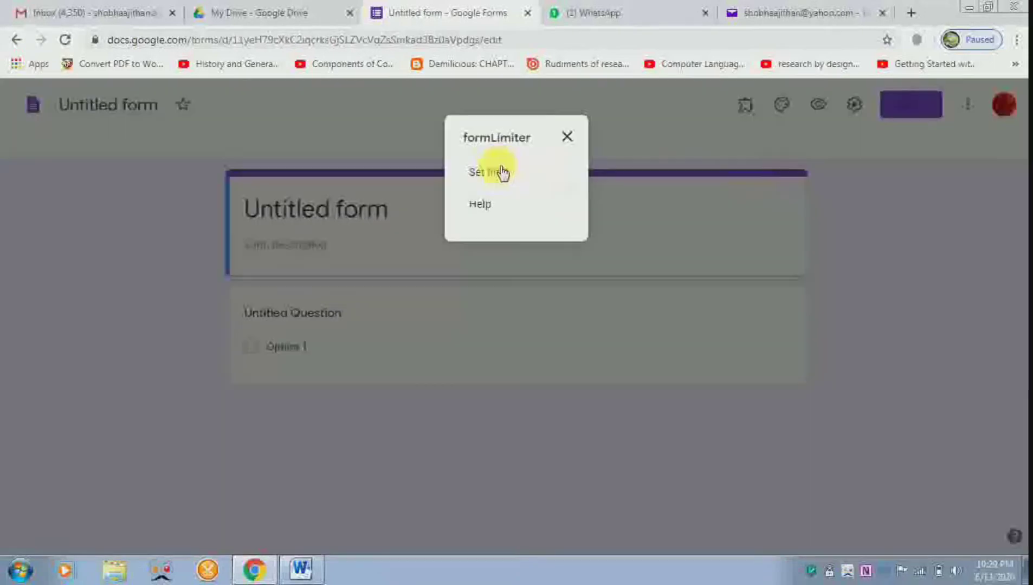
{"action": "left_click", "coordinate": [502, 172]}
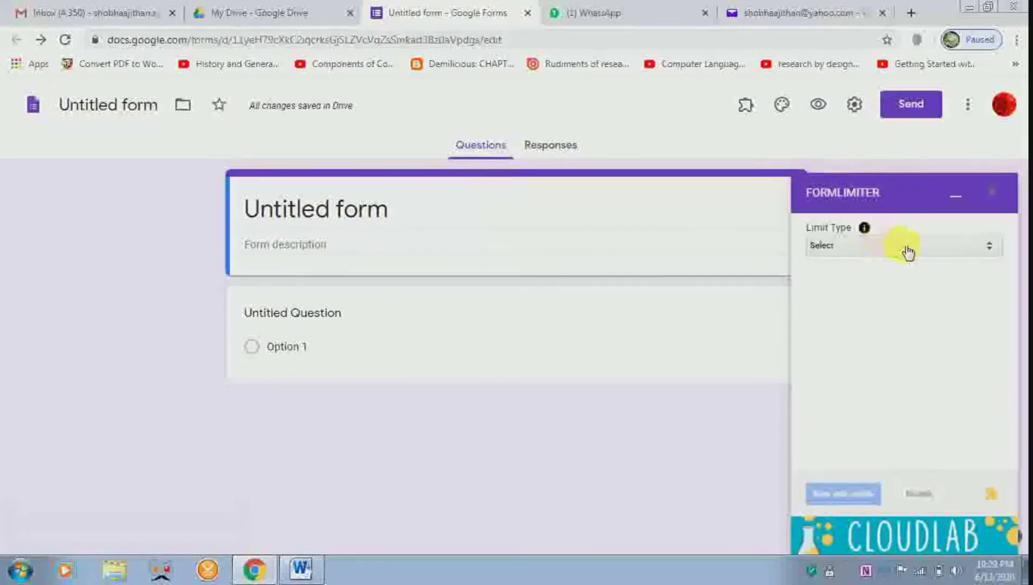
{"action": "left_click", "coordinate": [906, 248]}
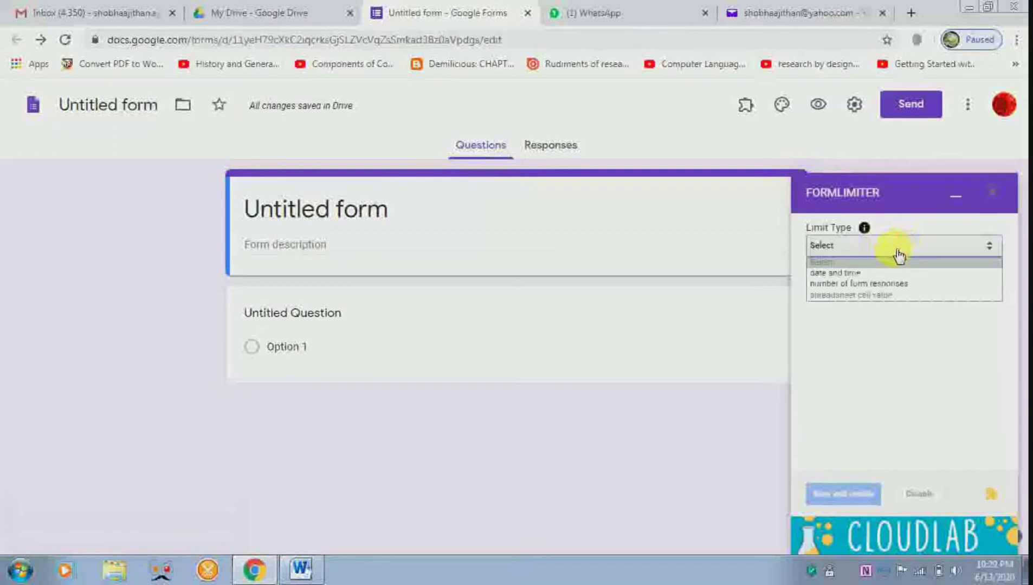
{"action": "left_click", "coordinate": [859, 273]}
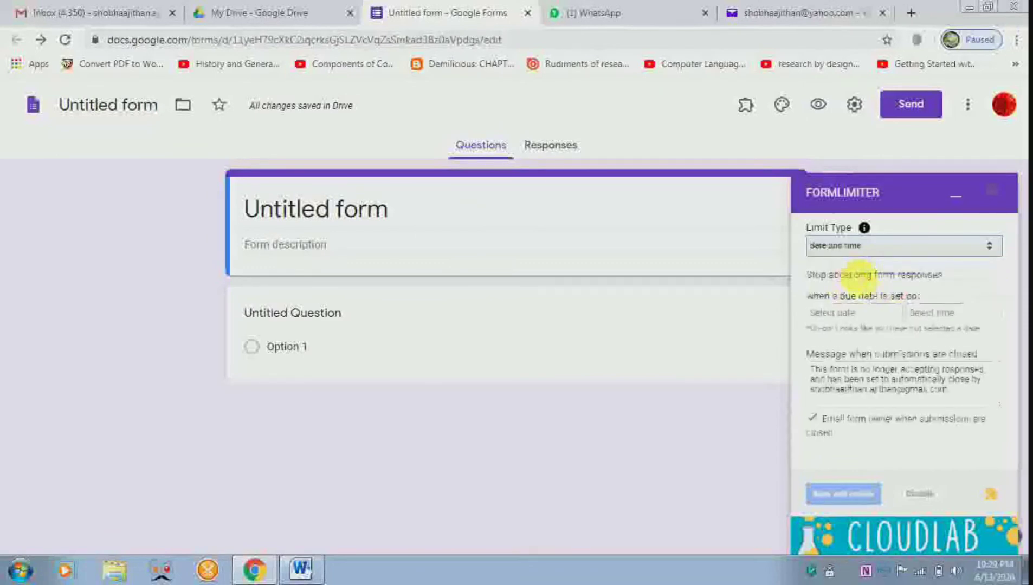
{"action": "left_click", "coordinate": [849, 317]}
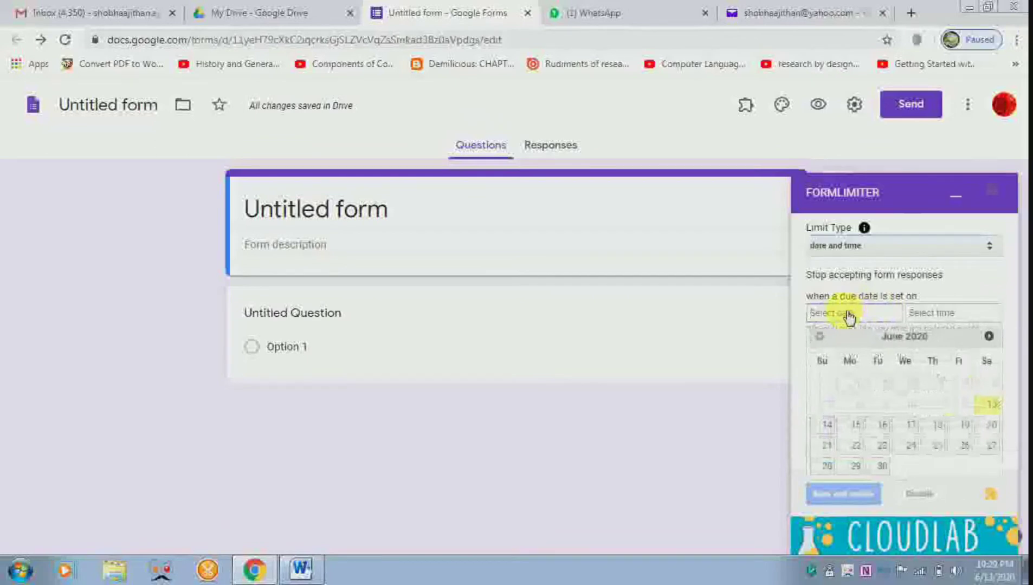
{"action": "left_click", "coordinate": [856, 445]}
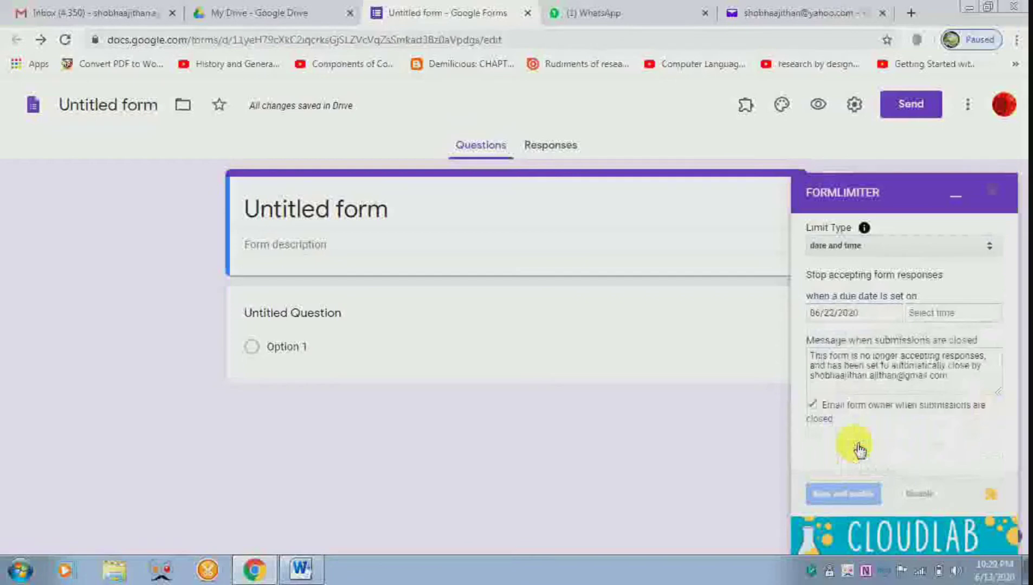
Step: Set the response cut-off time to 5:00 PM, save and enable the limit, and close formLimiter
{"action": "left_click", "coordinate": [924, 314]}
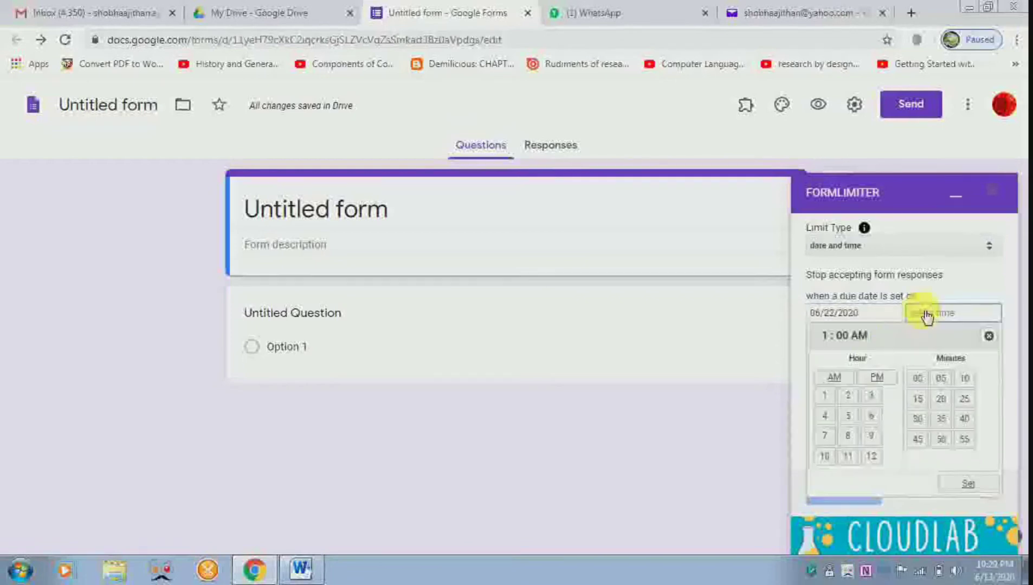
{"action": "left_click", "coordinate": [848, 416]}
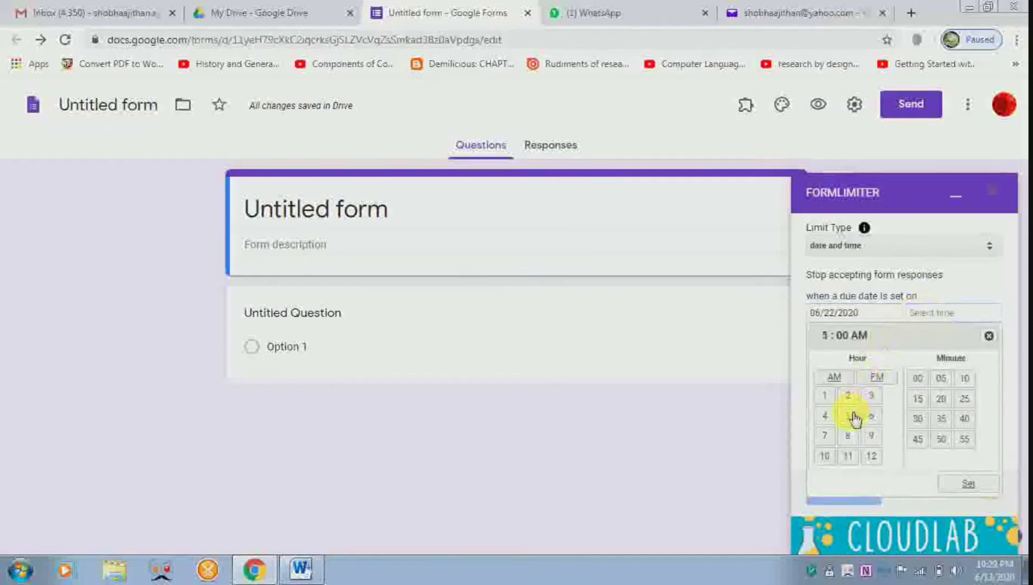
{"action": "left_click", "coordinate": [877, 377]}
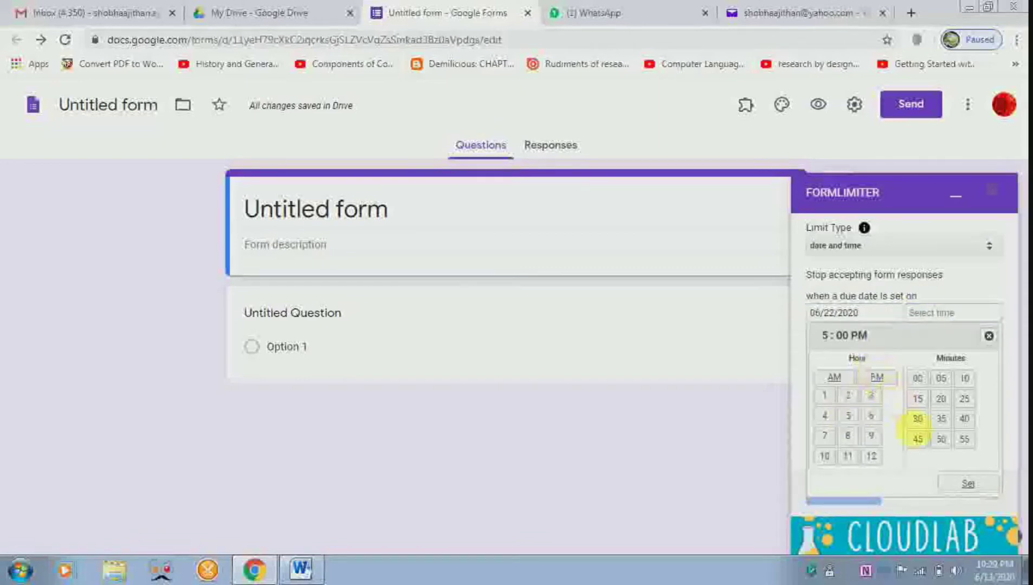
{"action": "left_click", "coordinate": [968, 486]}
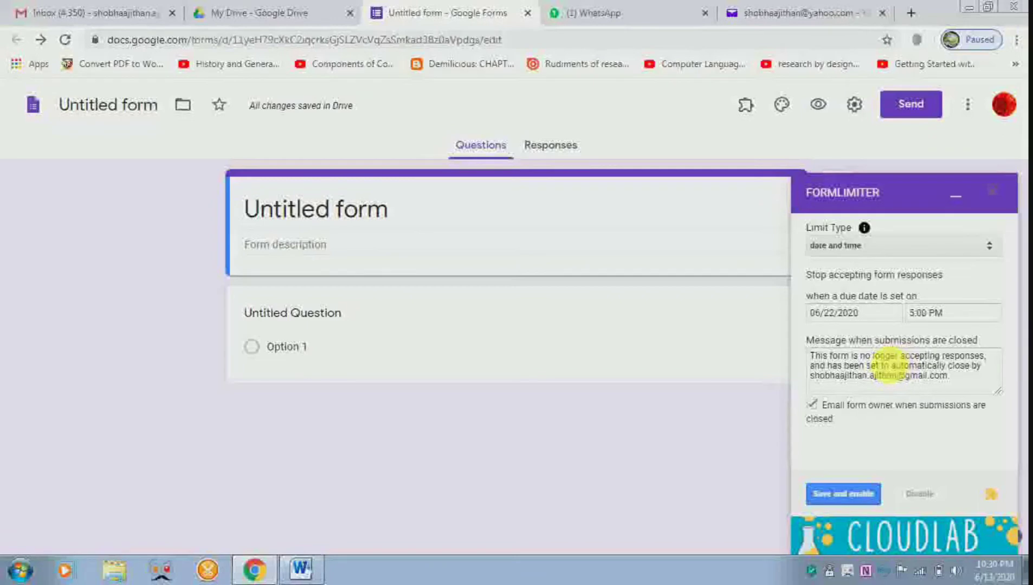
{"action": "left_click", "coordinate": [834, 495]}
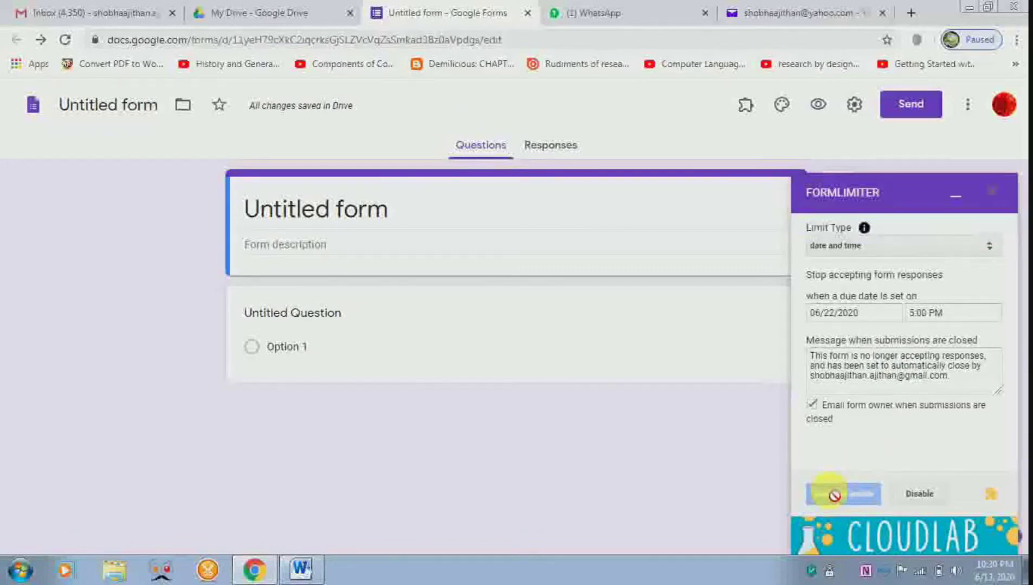
{"action": "left_click", "coordinate": [993, 193]}
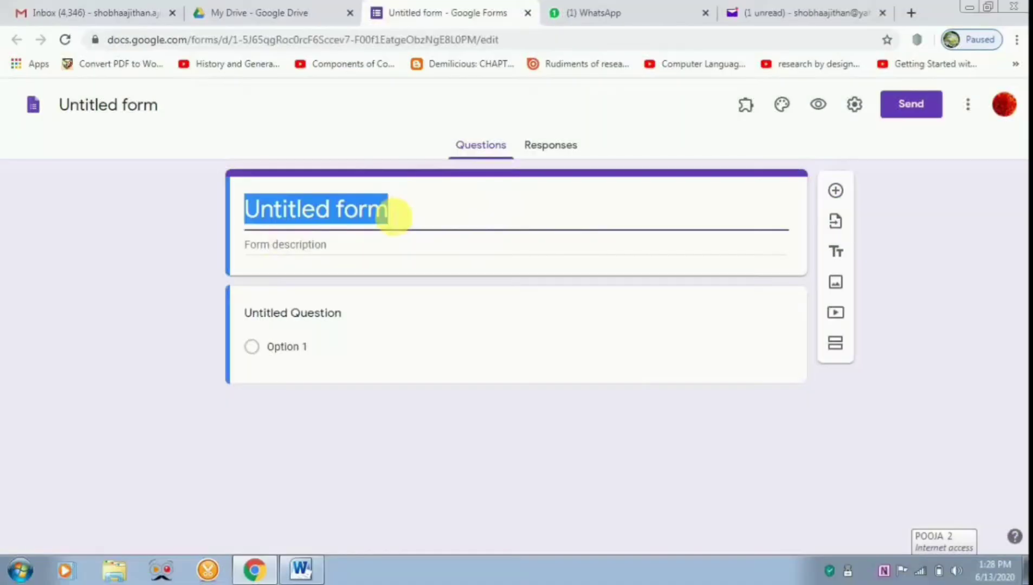
Step: Title the blank form PG AND RESEARCH
{"action": "type", "text": "P"}
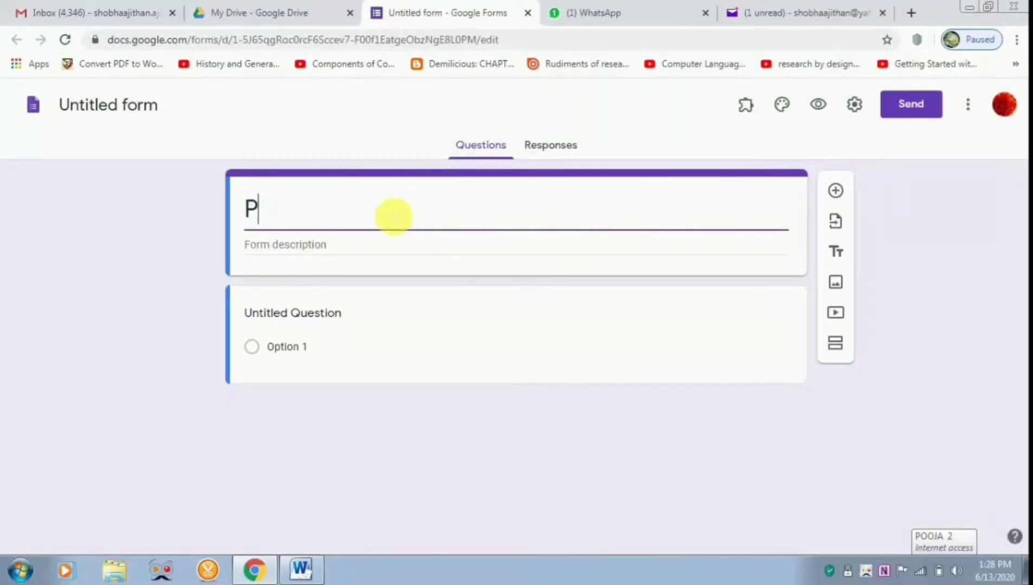
{"action": "type", "text": "G AN"}
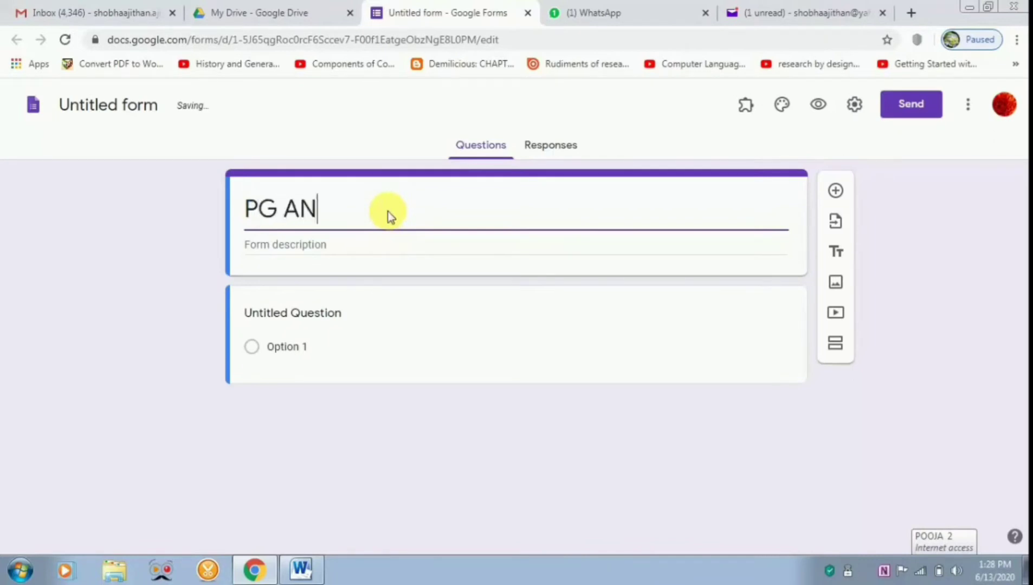
{"action": "type", "text": "D RESE"}
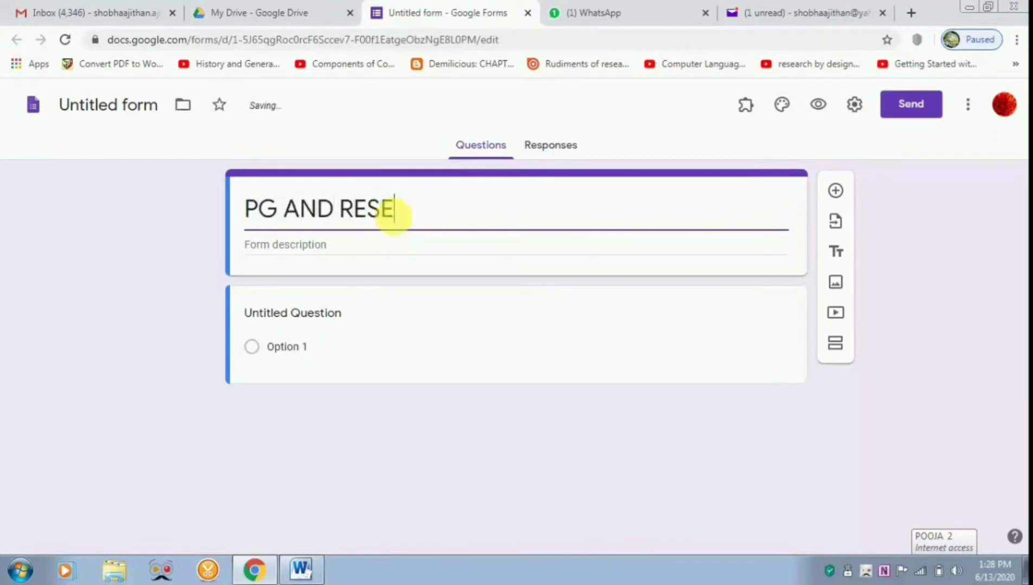
{"action": "type", "text": "RC"}
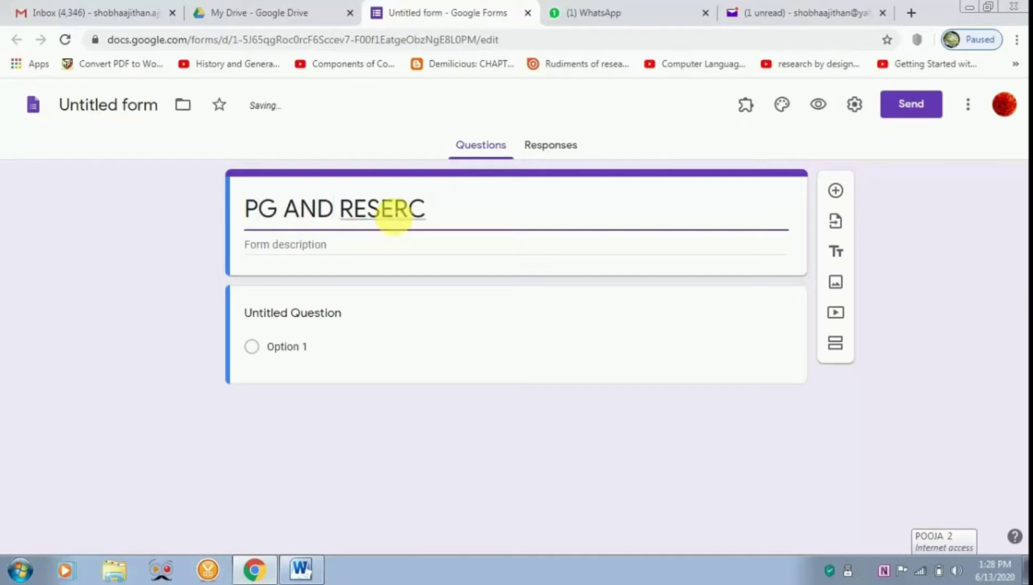
{"action": "key", "text": "BackSpace"}
{"action": "key", "text": "BackSpace"}
{"action": "type", "text": "A"}
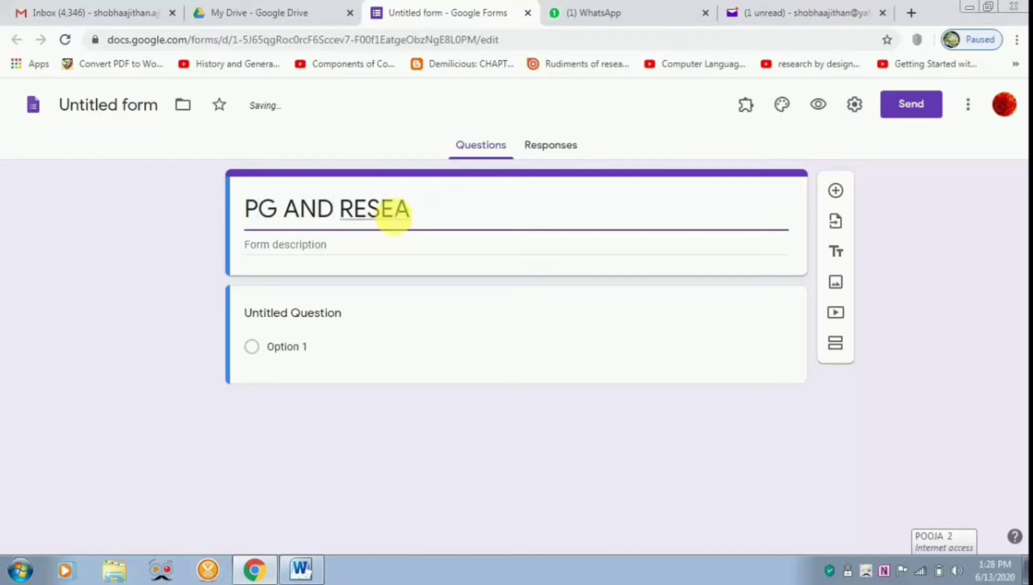
{"action": "type", "text": "RCH"}
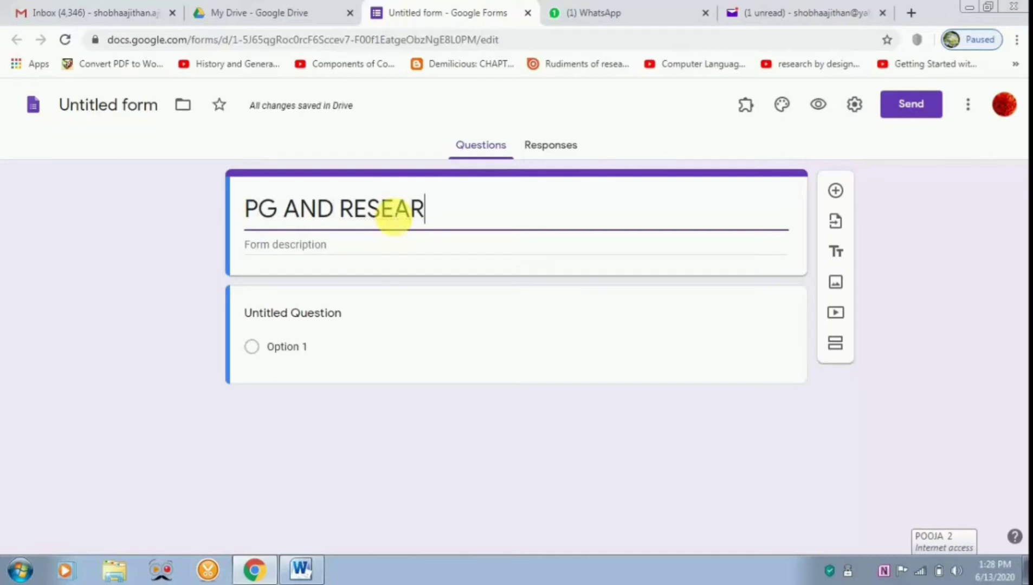
Step: Enter PERSONAL as the form description
{"action": "left_click", "coordinate": [336, 247]}
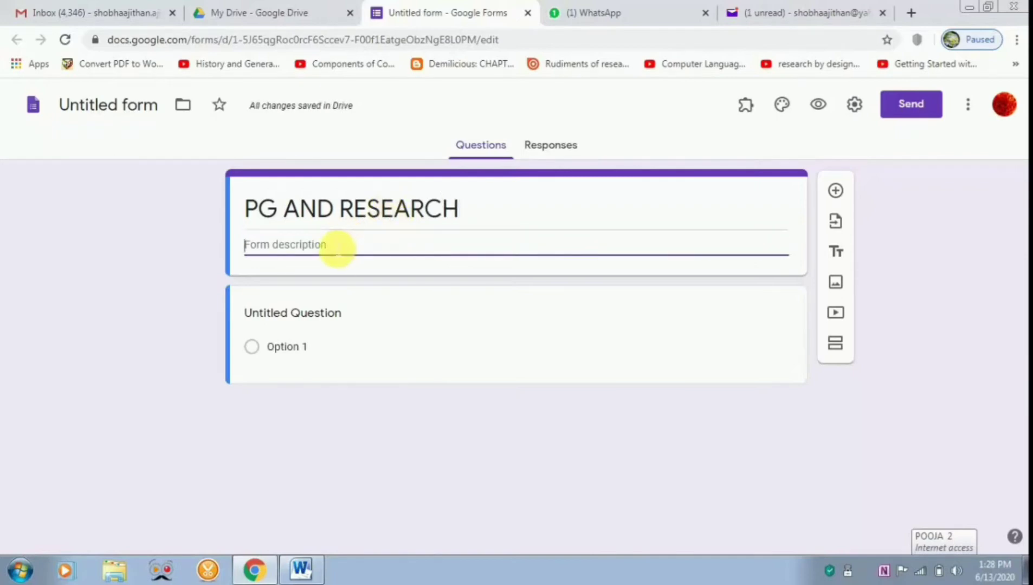
{"action": "type", "text": "PERSON"}
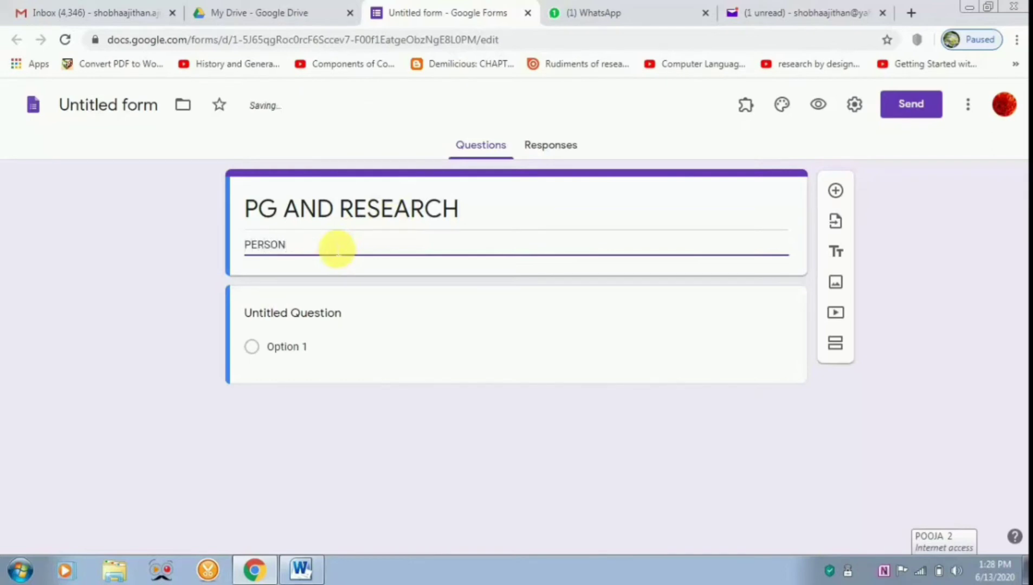
{"action": "type", "text": "LA"}
{"action": "key", "text": "BackSpace"}
{"action": "key", "text": "BackSpace"}
{"action": "type", "text": "AL"}
Step: Turn the untitled first question into a required short-answer question titled NAME
{"action": "left_click", "coordinate": [257, 345]}
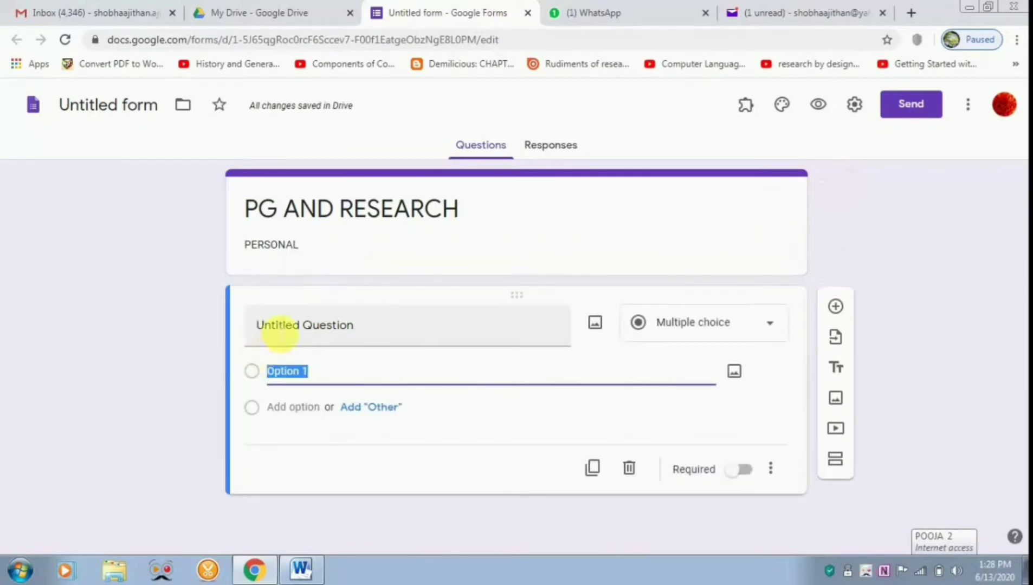
{"action": "left_click", "coordinate": [277, 328]}
{"action": "type", "text": "NAME"}
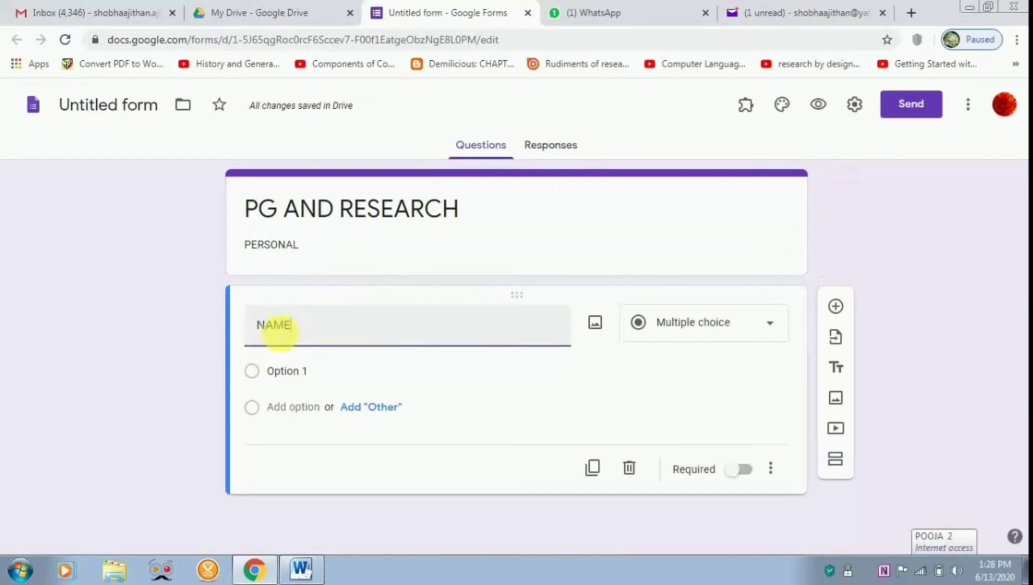
{"action": "left_click", "coordinate": [723, 329]}
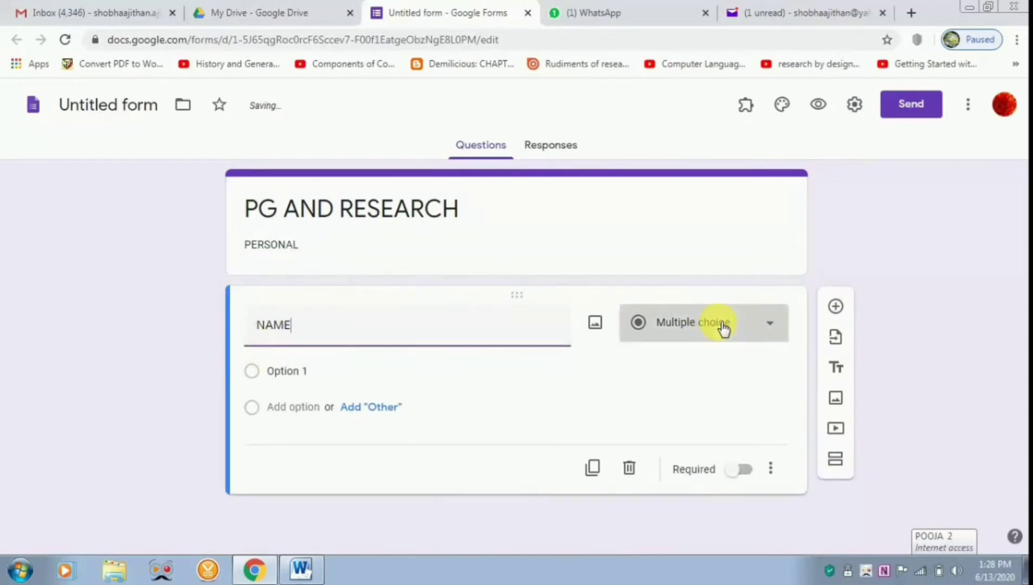
{"action": "left_click", "coordinate": [682, 120]}
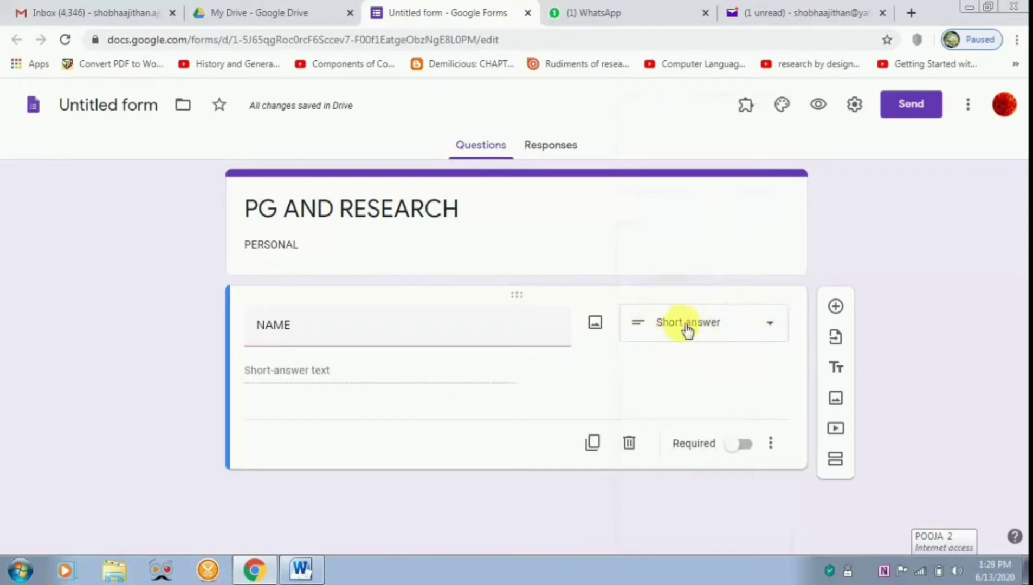
{"action": "left_click", "coordinate": [753, 448]}
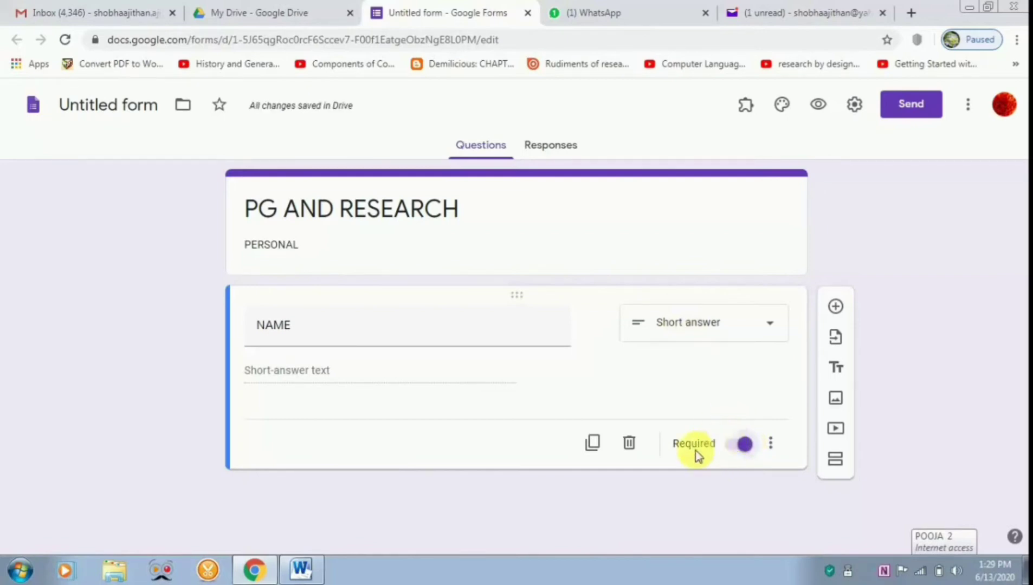
Step: Add a required short-answer question titled DESIGNATION below the NAME question
{"action": "left_click", "coordinate": [837, 309]}
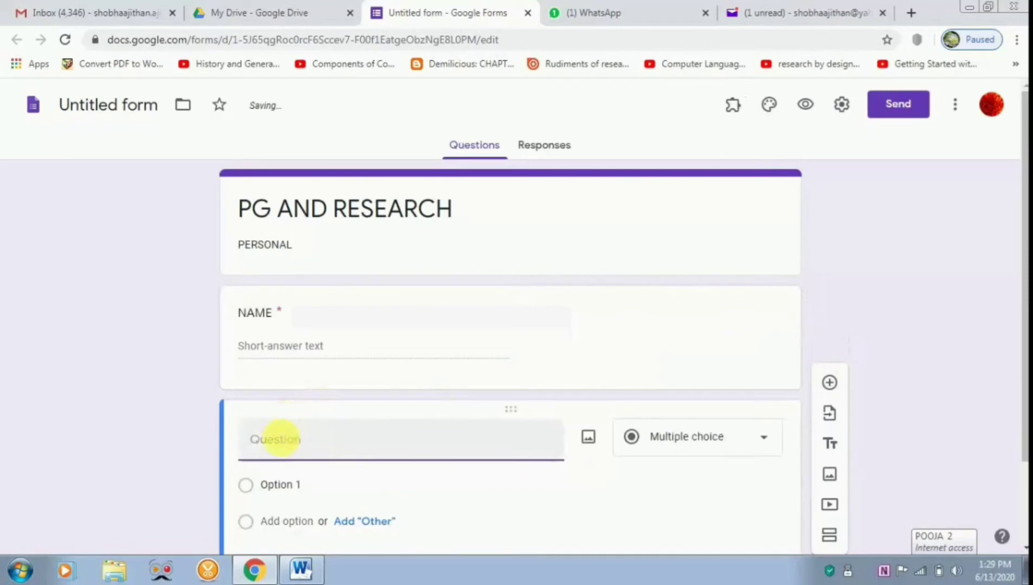
{"action": "type", "text": "DE"}
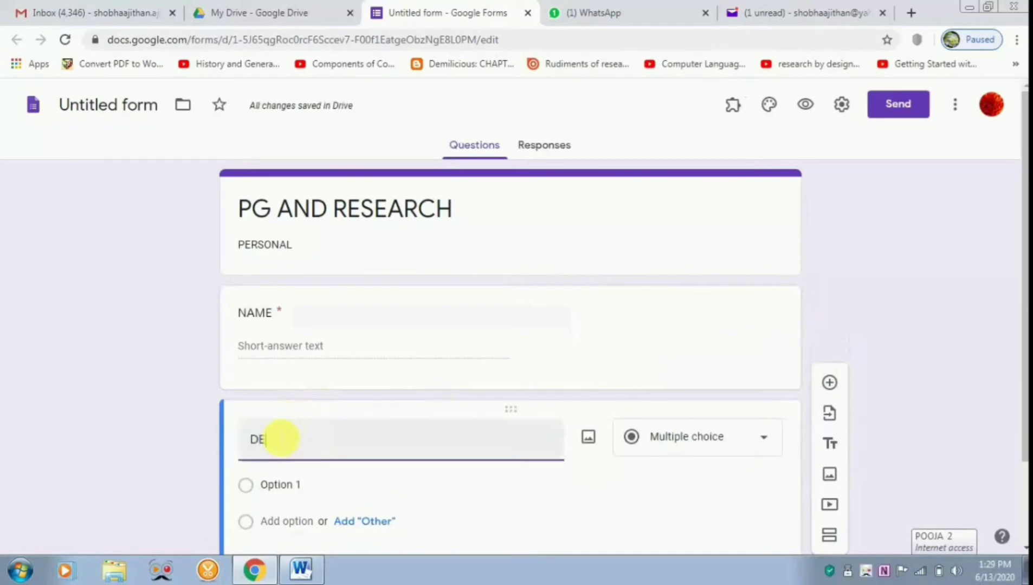
{"action": "type", "text": "SIGNA"}
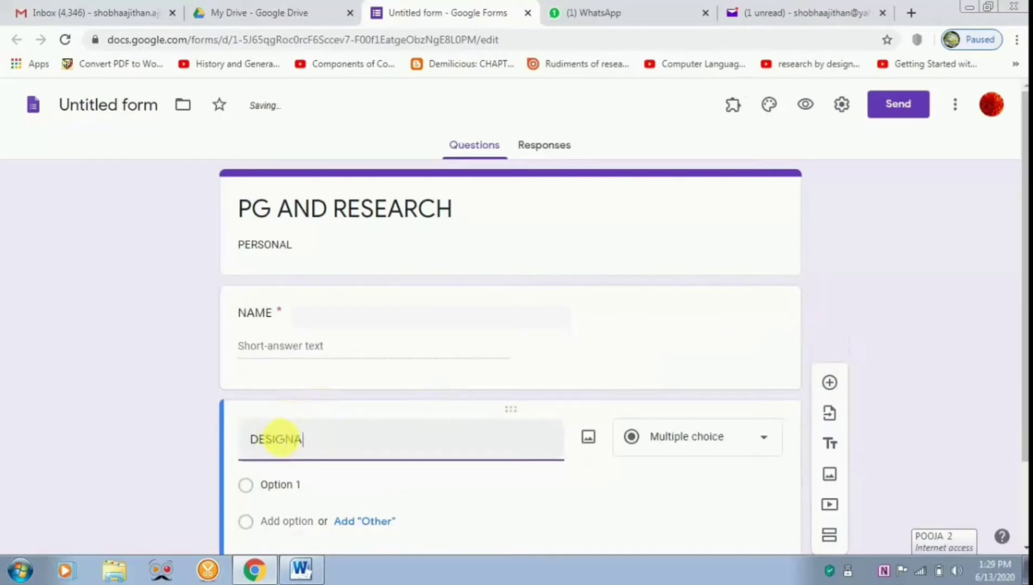
{"action": "type", "text": "TION"}
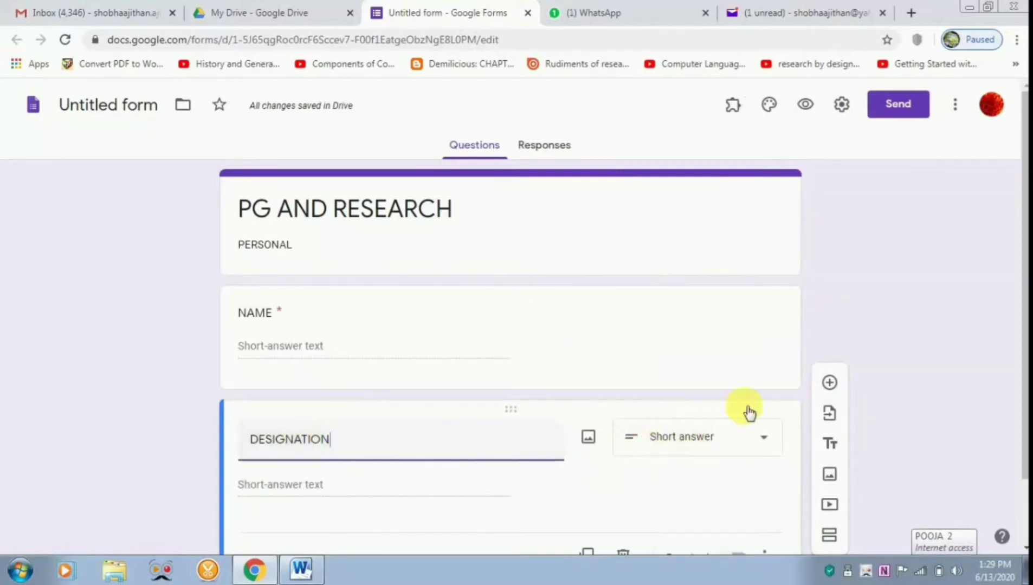
{"action": "scroll", "coordinate": [1024, 350], "scroll_direction": "down", "scroll_amount": 3}
{"action": "left_click_drag", "start_coordinate": [1024, 350], "coordinate": [1024, 405]}
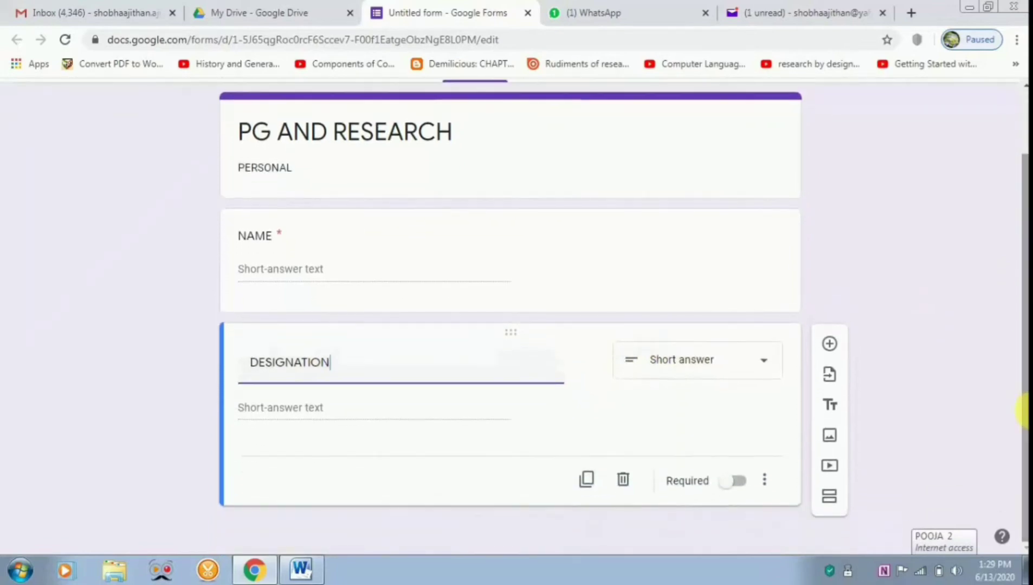
{"action": "left_click", "coordinate": [742, 485]}
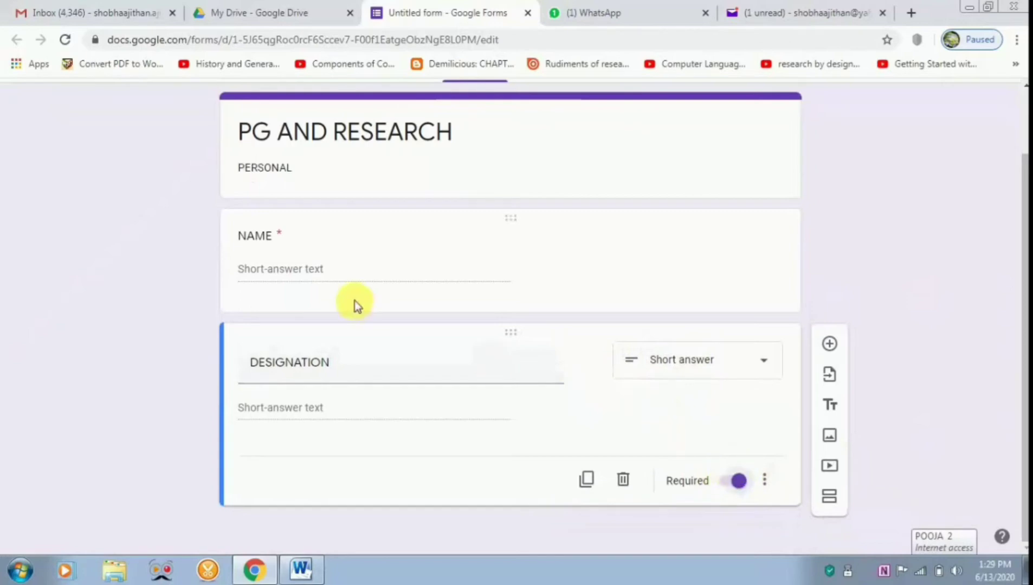
Step: Add a required short-answer question titled INSTITUTION below the DESIGNATION question
{"action": "left_click", "coordinate": [831, 346]}
{"action": "left_click_drag", "start_coordinate": [1022, 325], "coordinate": [1017, 404]}
{"action": "type", "text": "INST"}
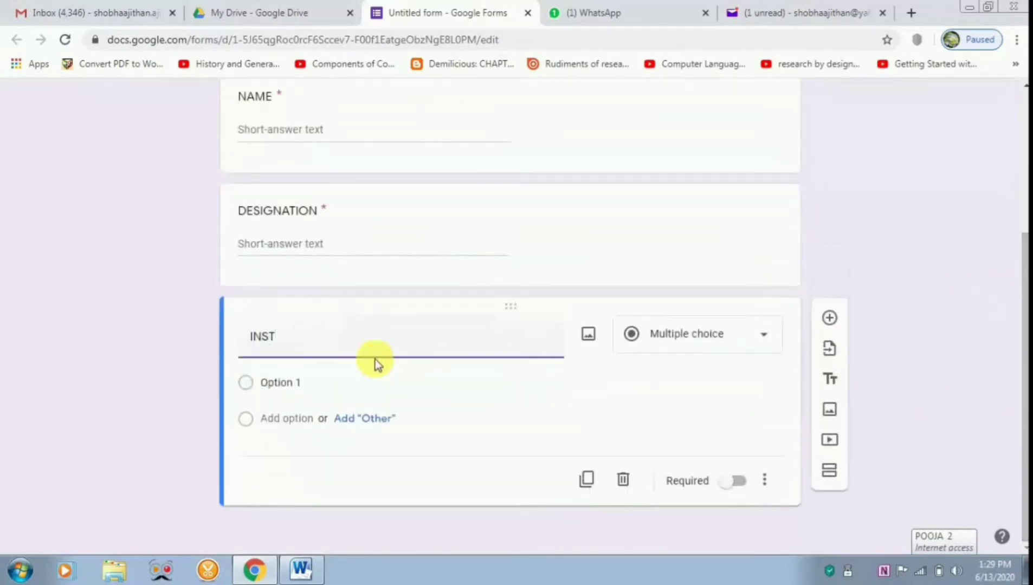
{"action": "type", "text": "ITUTIO"}
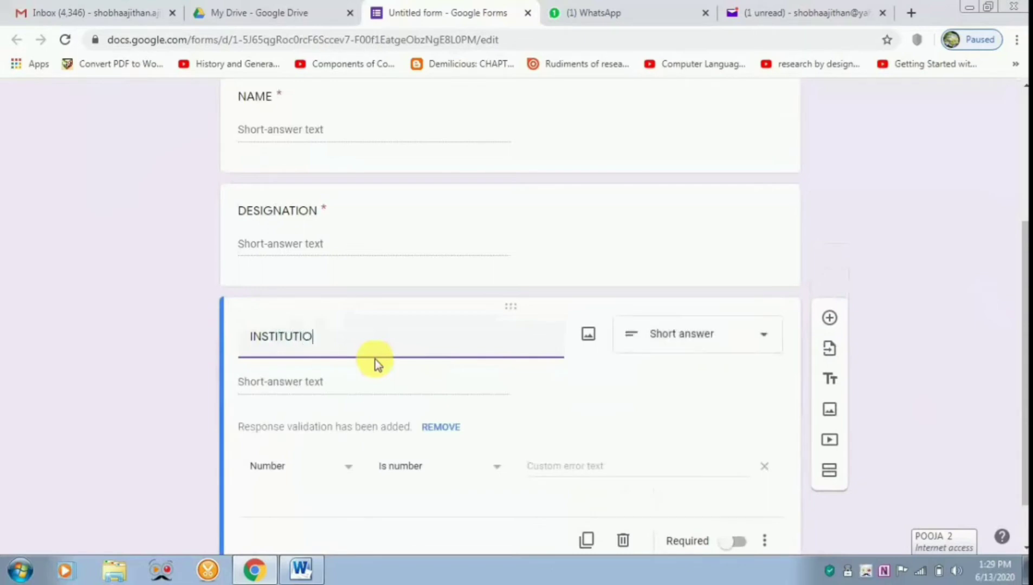
{"action": "type", "text": "N"}
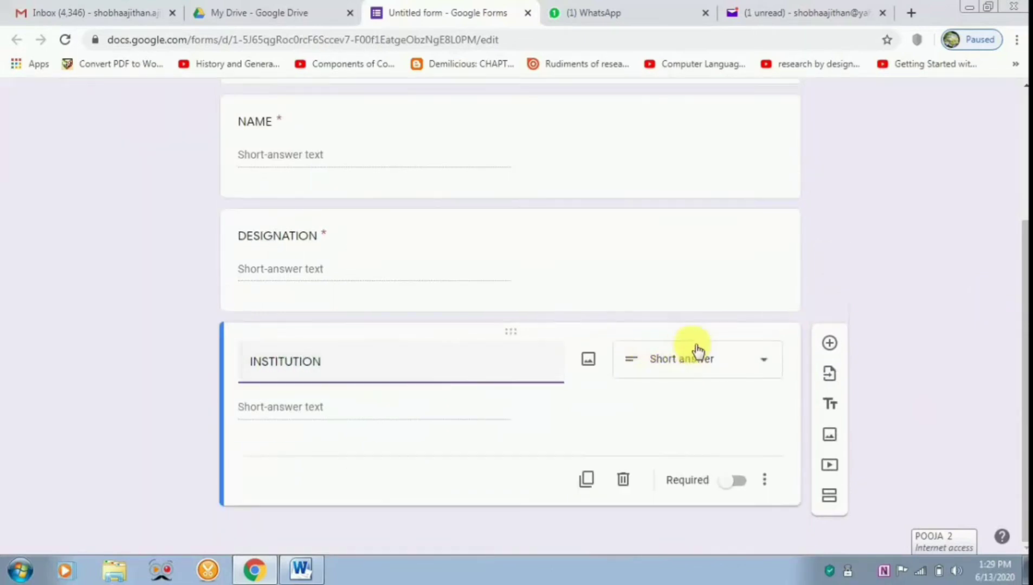
{"action": "left_click", "coordinate": [743, 484]}
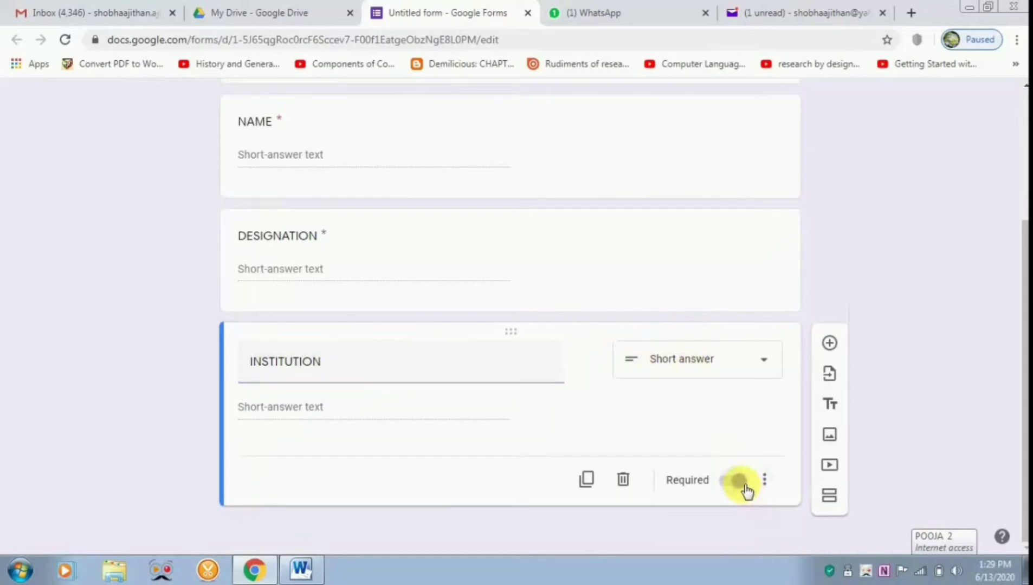
Step: Add a required short-answer question titled MOBILE NUMBER with number validation below the INSTITUTION question
{"action": "left_click", "coordinate": [829, 343]}
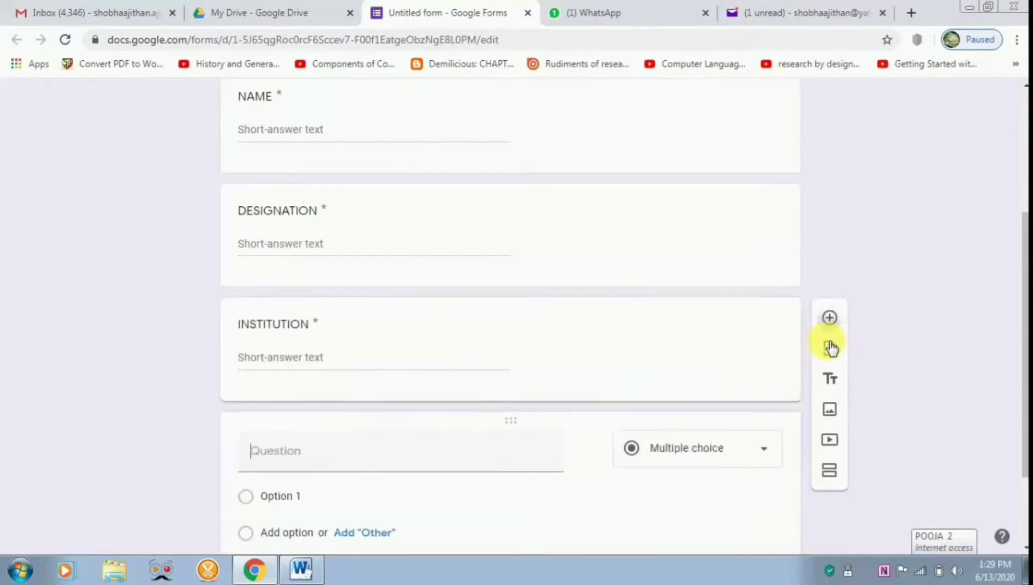
{"action": "type", "text": "MOB"}
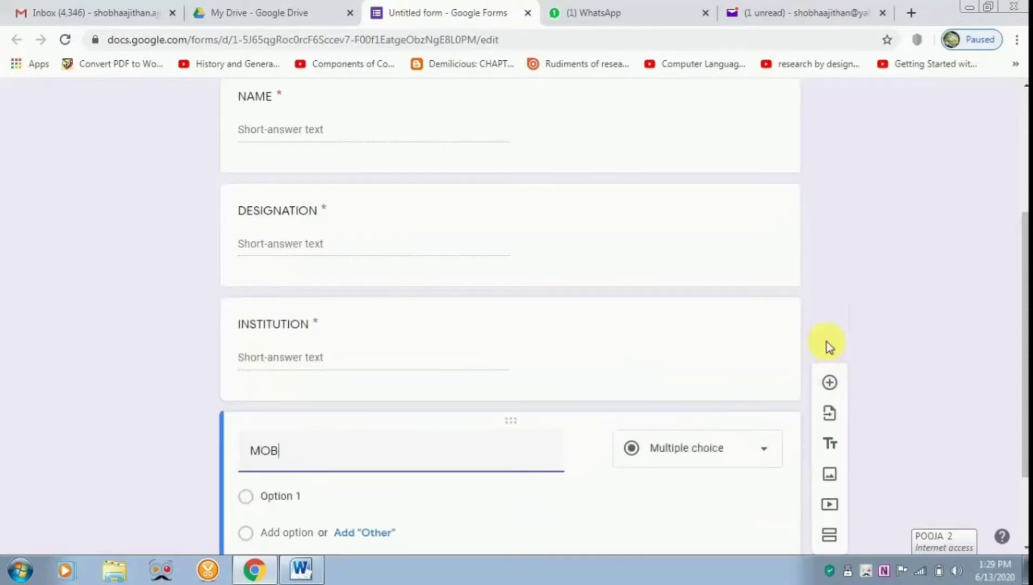
{"action": "type", "text": "ILE NUMBER"}
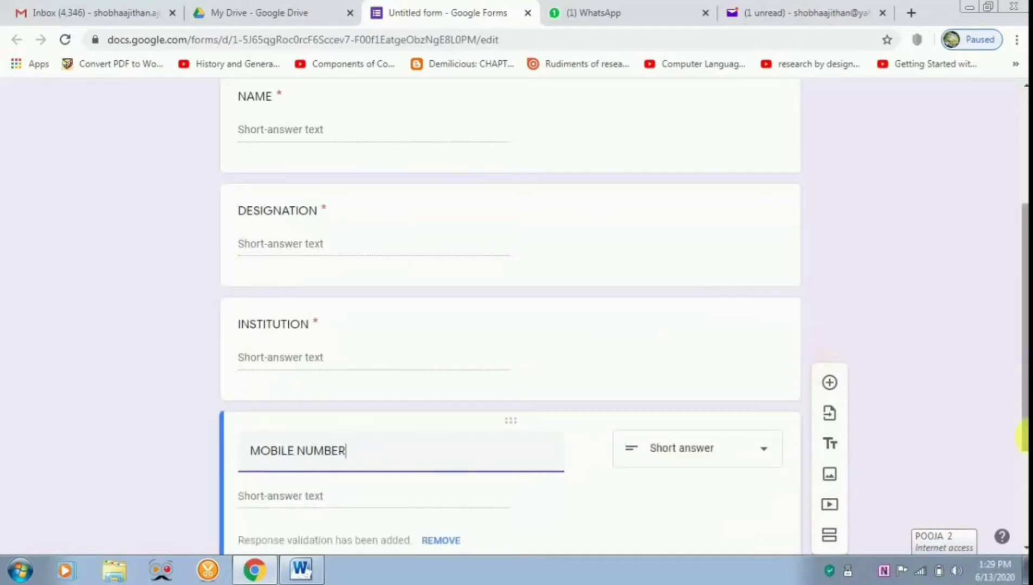
{"action": "left_click_drag", "start_coordinate": [1025, 434], "coordinate": [1025, 484]}
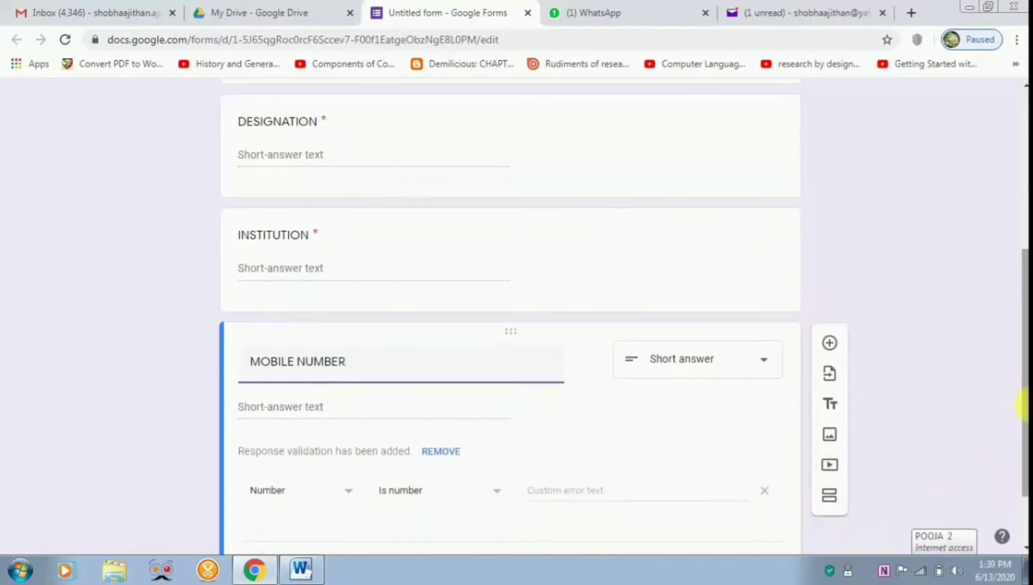
{"action": "scroll", "coordinate": [1025, 412], "scroll_direction": "down", "scroll_amount": 1}
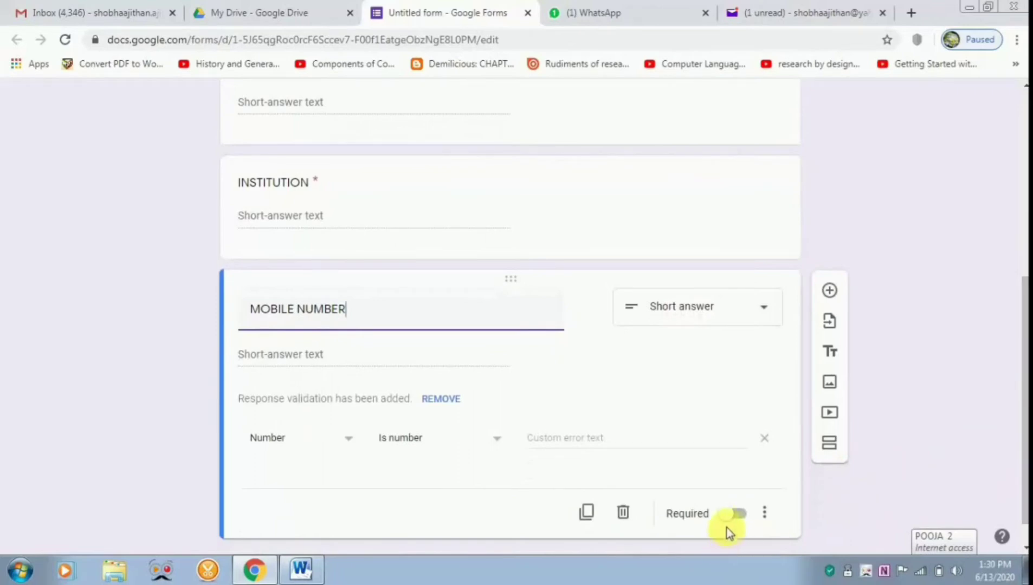
{"action": "left_click", "coordinate": [743, 514]}
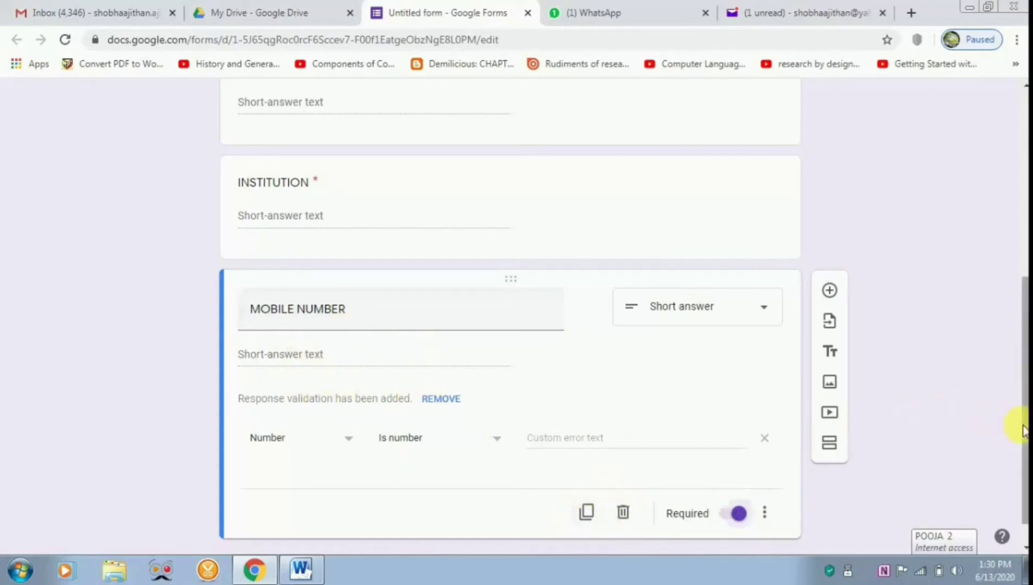
Step: Turn on collecting email addresses in the form's general settings
{"action": "left_click_drag", "start_coordinate": [1024, 431], "coordinate": [1015, 214]}
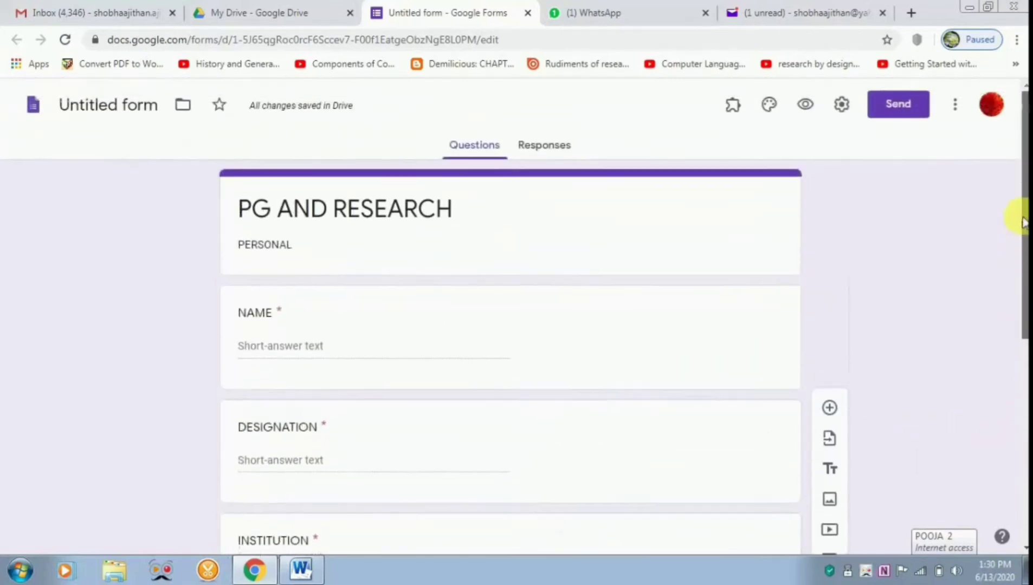
{"action": "left_click", "coordinate": [845, 107]}
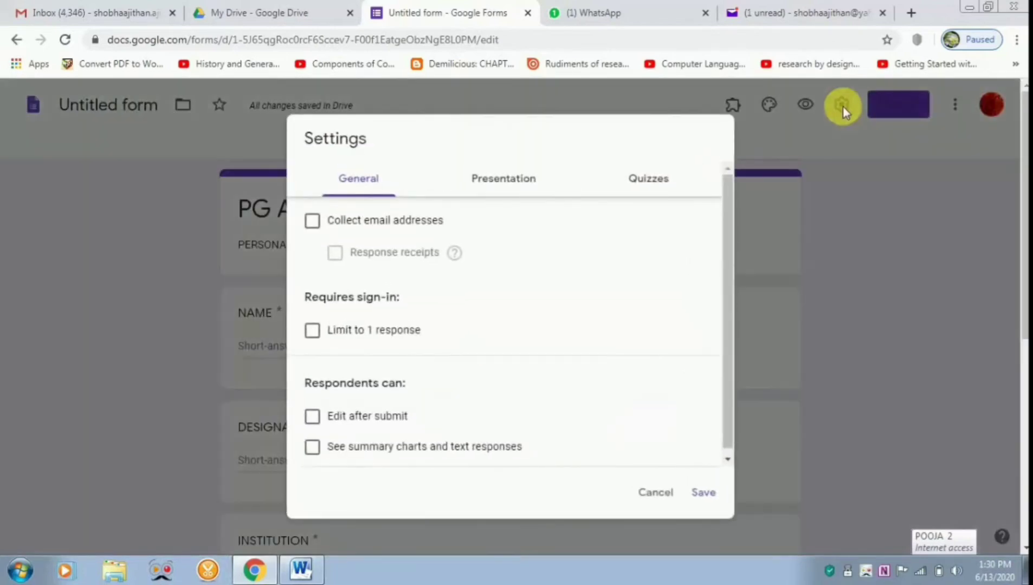
{"action": "left_click", "coordinate": [313, 221]}
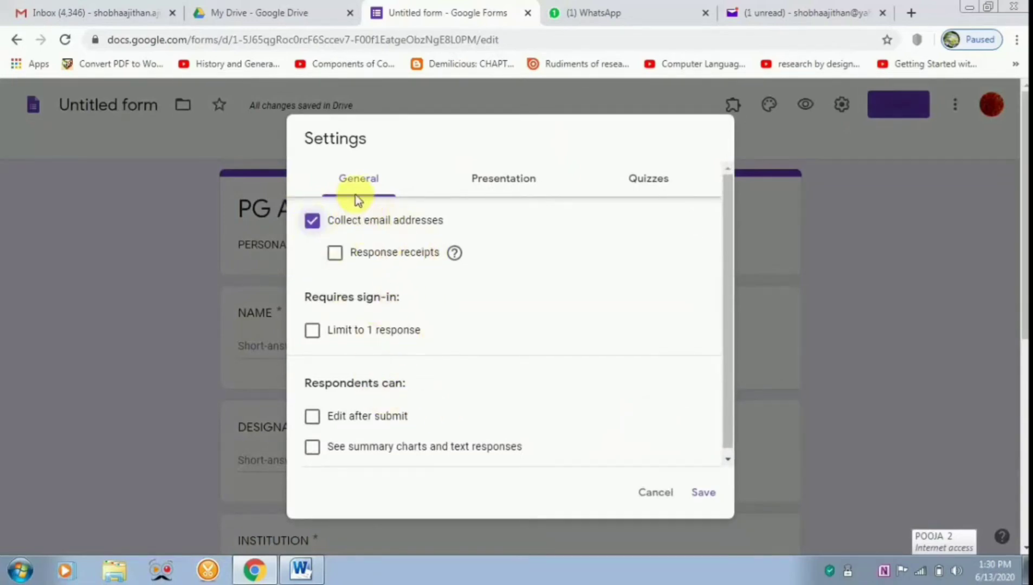
Step: Make the form a quiz that releases marks immediately after each submission, and save the settings
{"action": "left_click", "coordinate": [525, 182]}
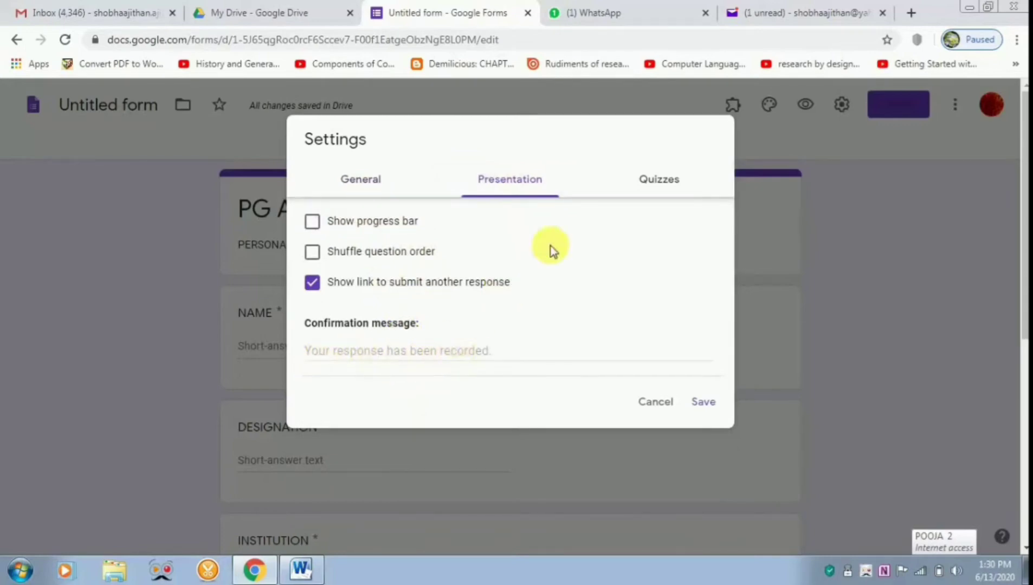
{"action": "left_click", "coordinate": [657, 179]}
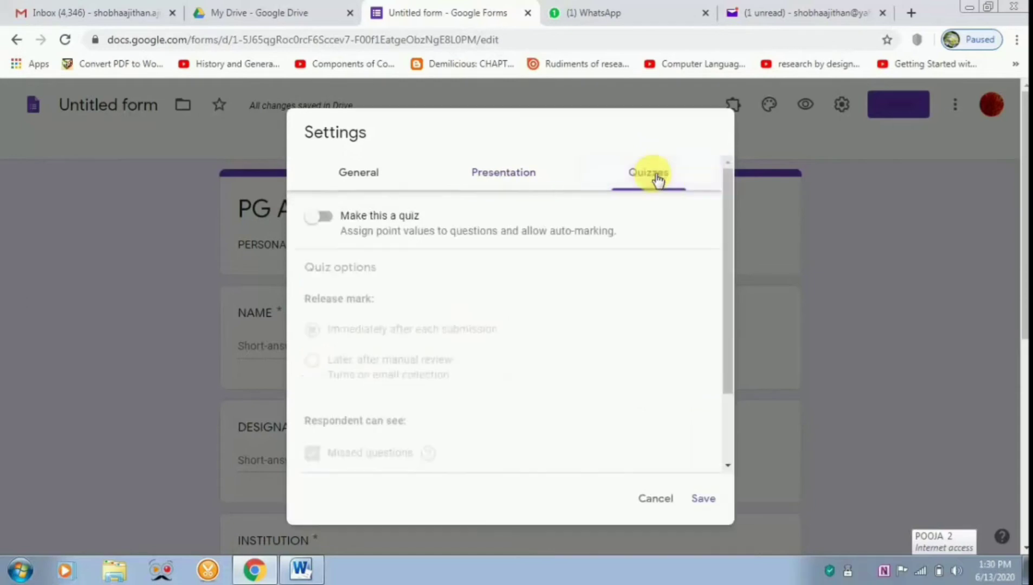
{"action": "left_click", "coordinate": [325, 217]}
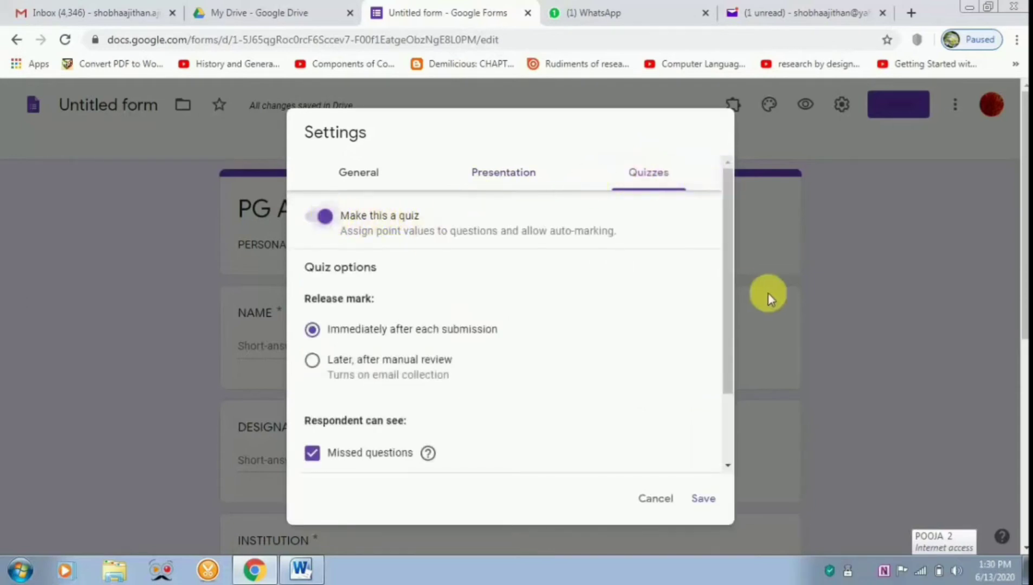
{"action": "left_click_drag", "start_coordinate": [726, 287], "coordinate": [729, 363]}
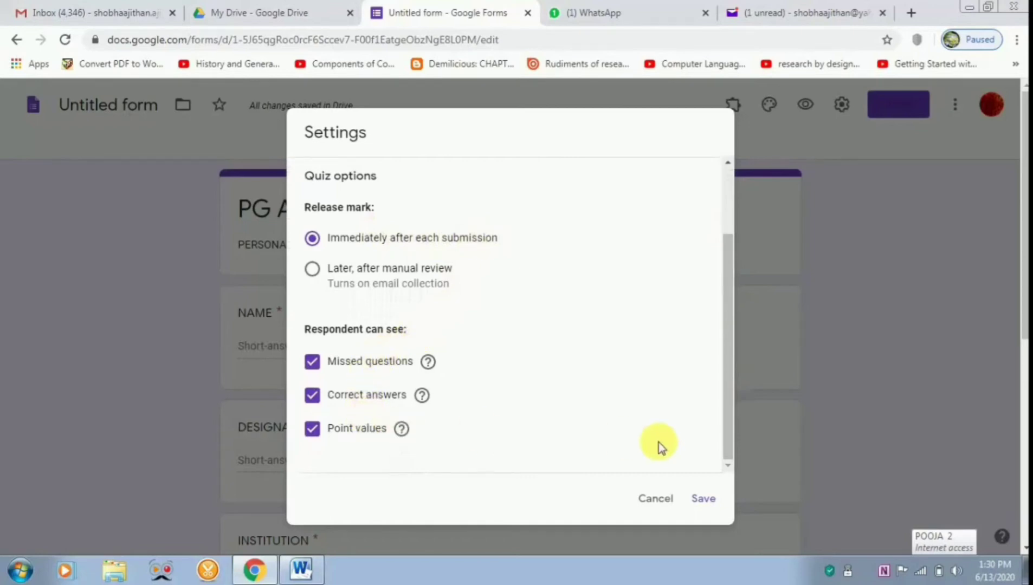
{"action": "left_click", "coordinate": [705, 499]}
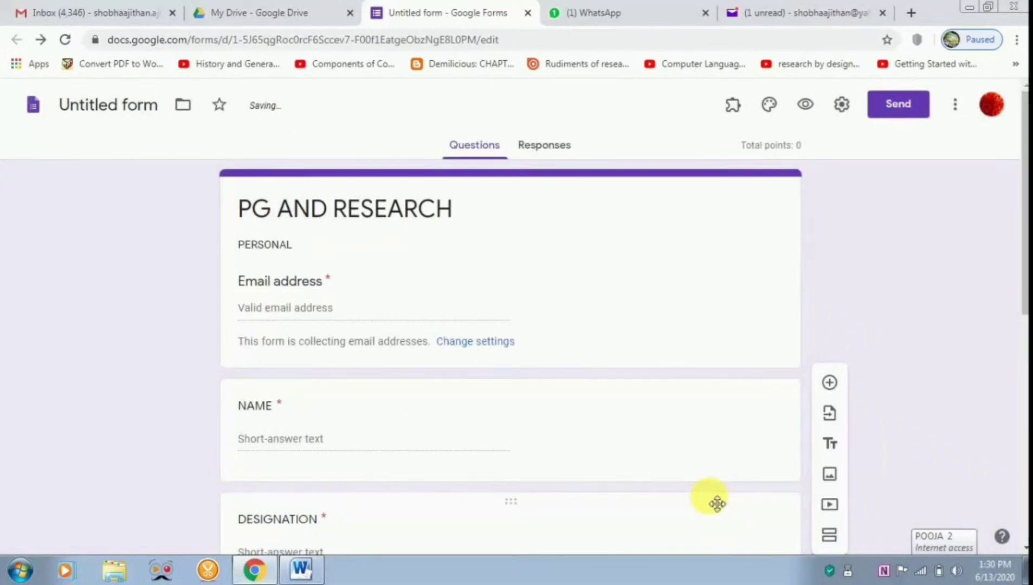
Step: Add a new section after the MOBILE NUMBER question and title it ONLINE QUIZ
{"action": "left_click_drag", "start_coordinate": [1025, 265], "coordinate": [1025, 520]}
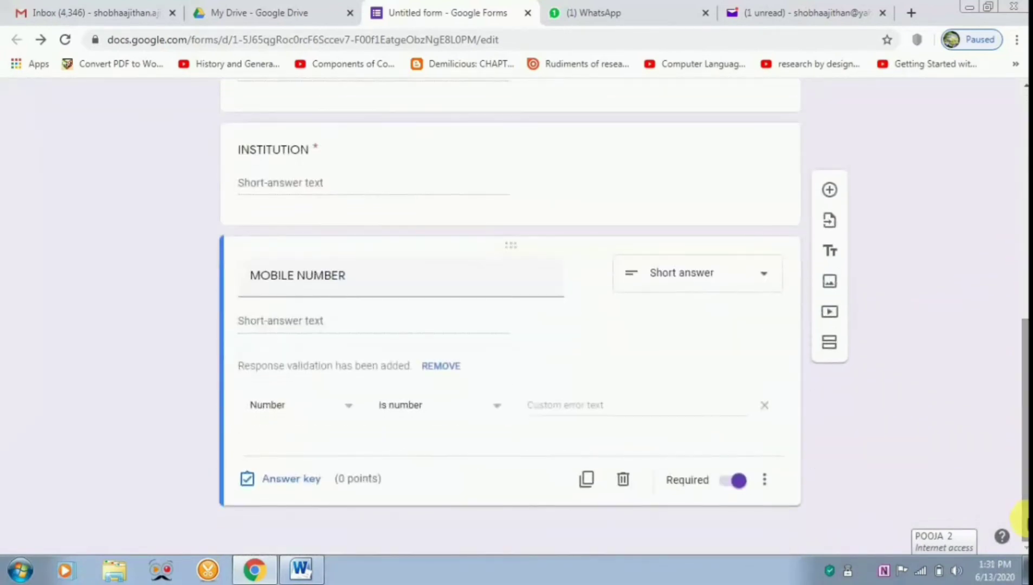
{"action": "left_click", "coordinate": [831, 344]}
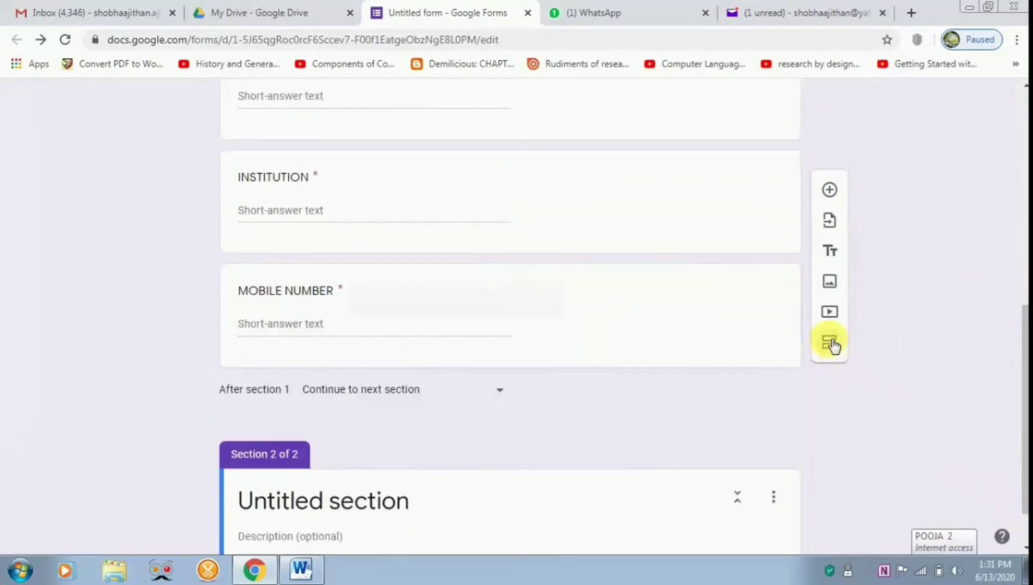
{"action": "left_click", "coordinate": [393, 500]}
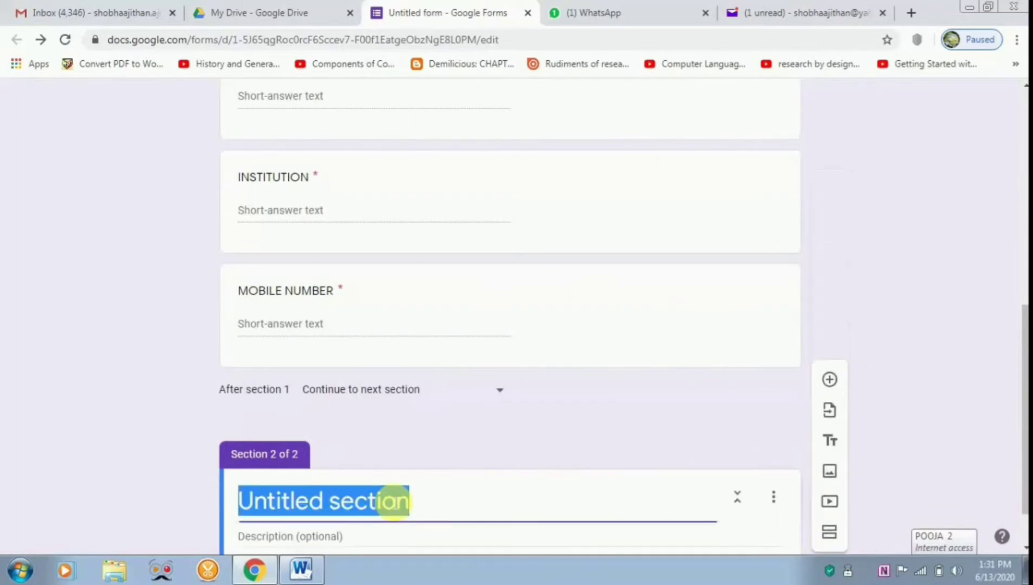
{"action": "type", "text": "ONLI"}
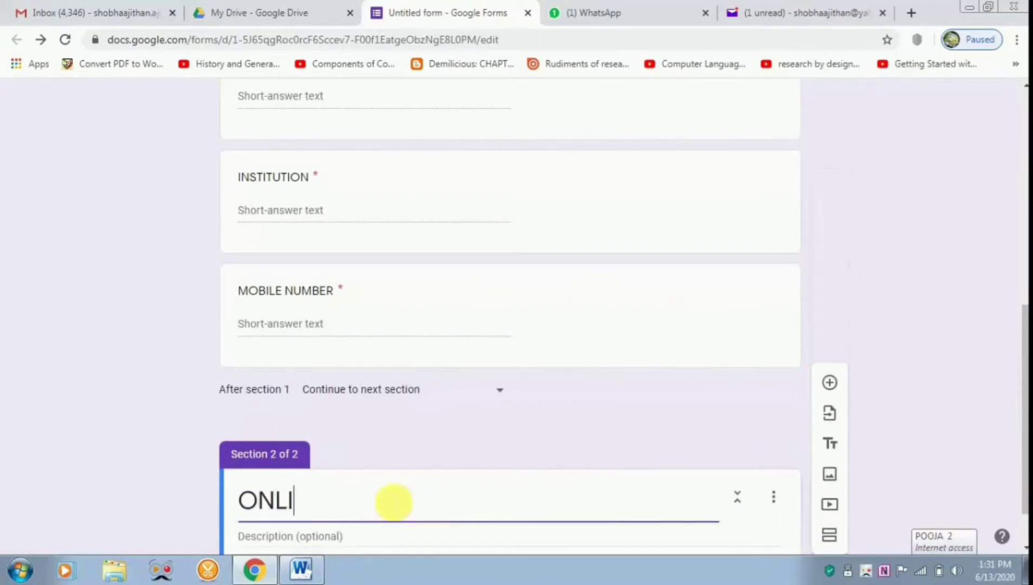
{"action": "type", "text": "NE QU"}
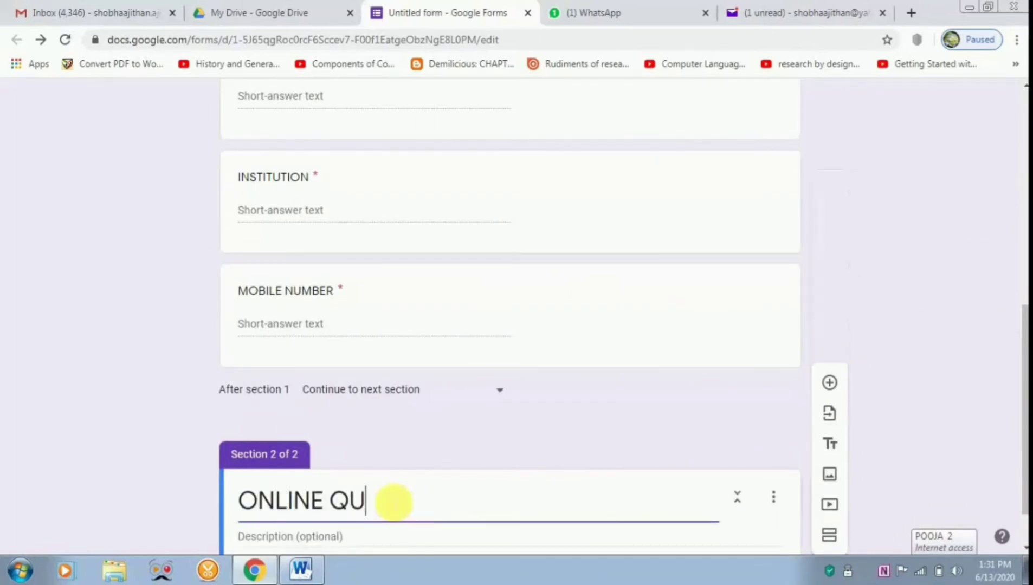
{"action": "type", "text": "IZ"}
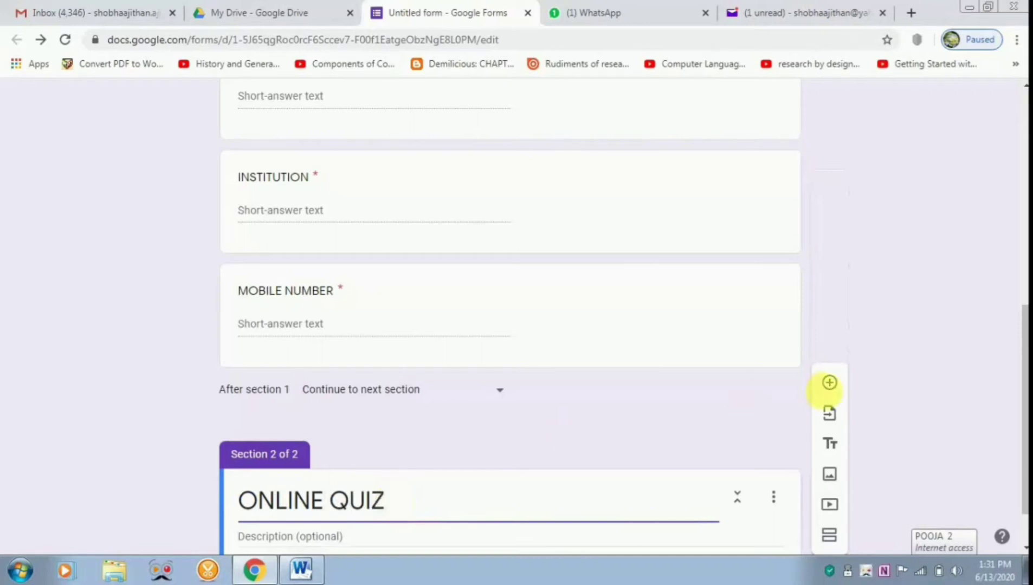
Step: Enter EACH QUESTION CARRIES 5 MARKS as the description of the ONLINE QUIZ section
{"action": "scroll", "coordinate": [1019, 423], "scroll_direction": "down", "scroll_amount": 1}
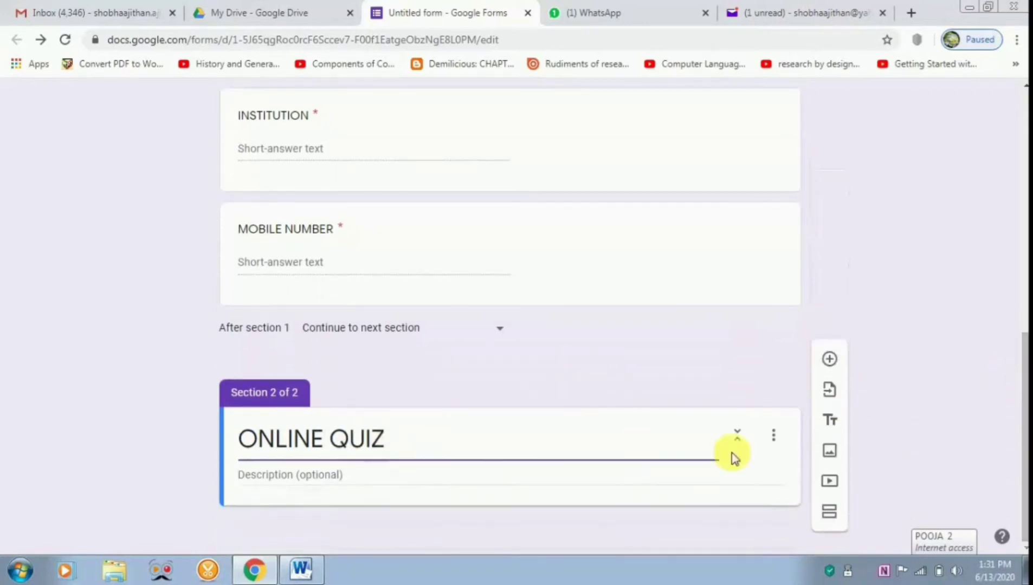
{"action": "left_click", "coordinate": [299, 480]}
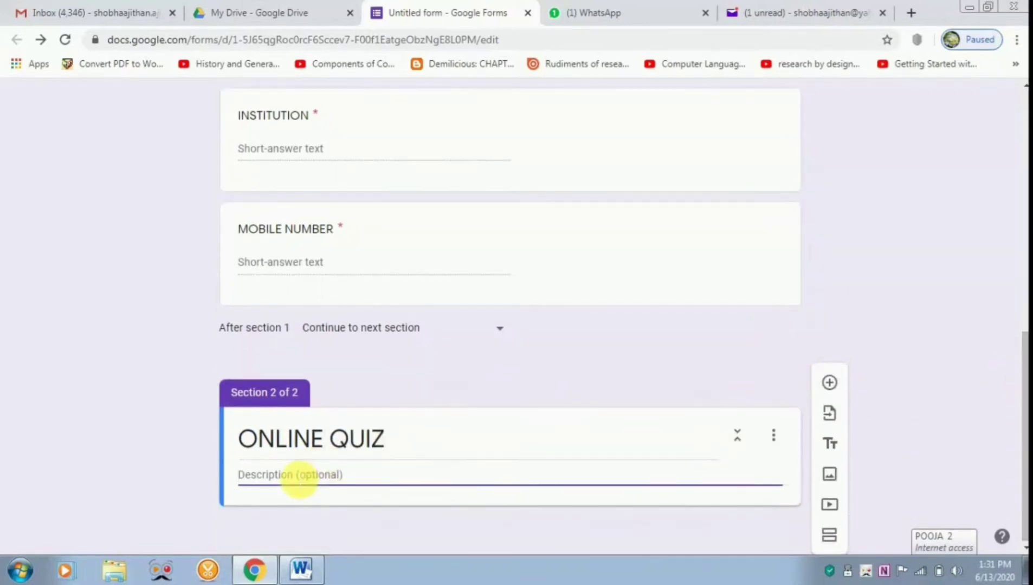
{"action": "type", "text": "EA"}
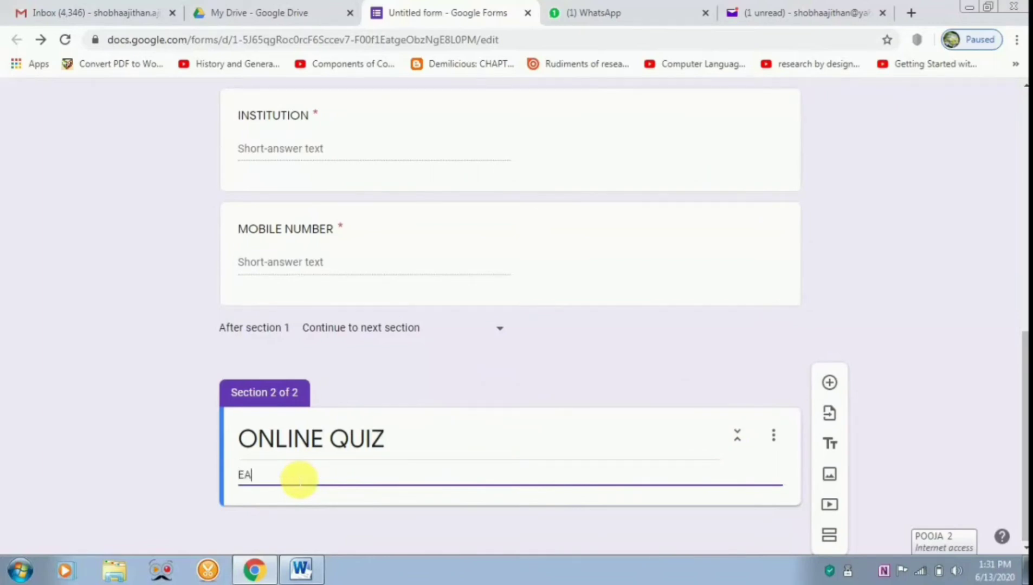
{"action": "type", "text": "CH "}
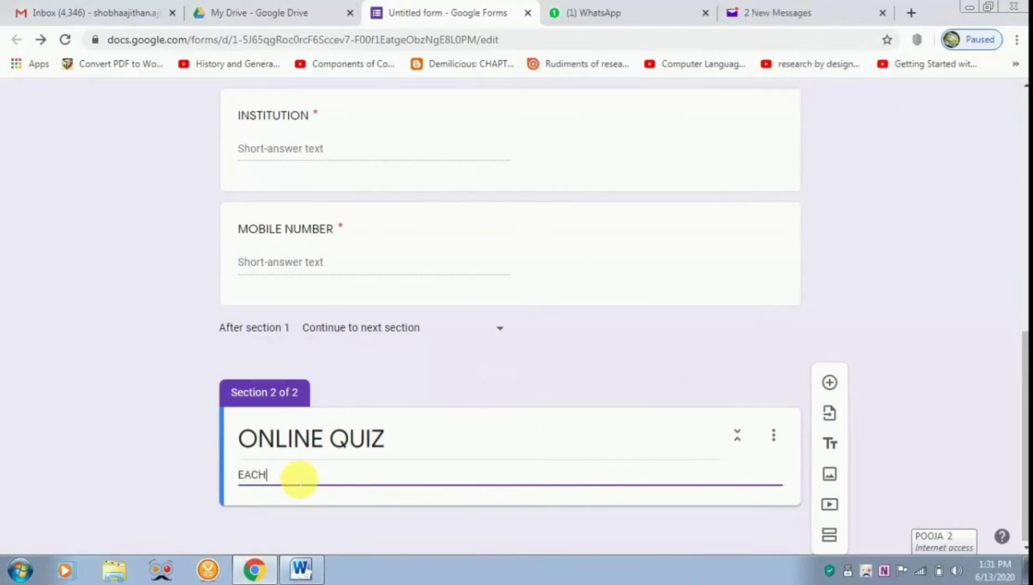
{"action": "type", "text": "QUESTION CARRIES "}
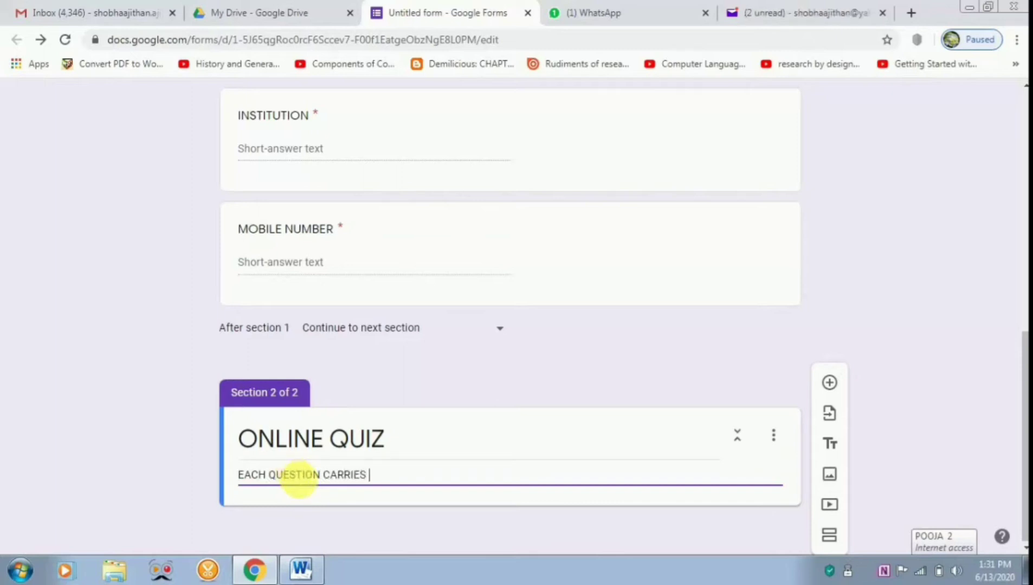
{"action": "type", "text": "5 MARKS"}
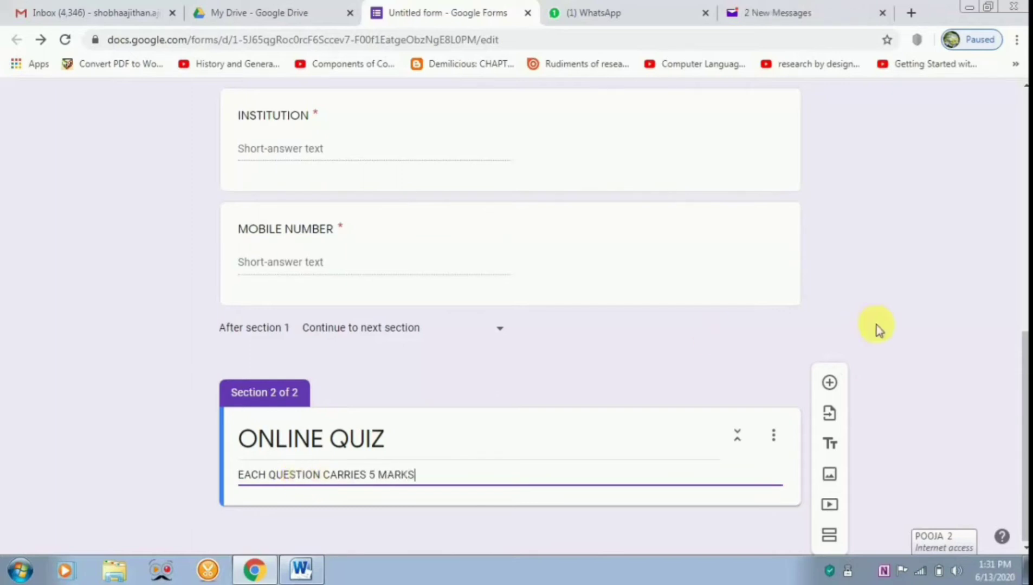
Step: Add a multiple-choice question titled WHAT IS COVID? to the ONLINE QUIZ section
{"action": "left_click_drag", "start_coordinate": [1025, 397], "coordinate": [1026, 446]}
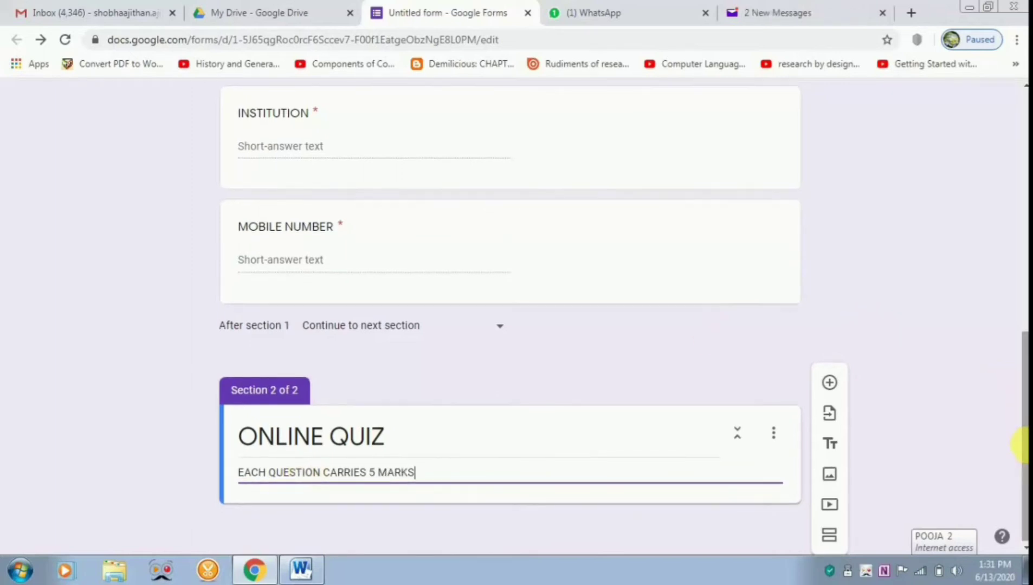
{"action": "left_click", "coordinate": [831, 383]}
{"action": "left_click_drag", "start_coordinate": [1025, 314], "coordinate": [1021, 396]}
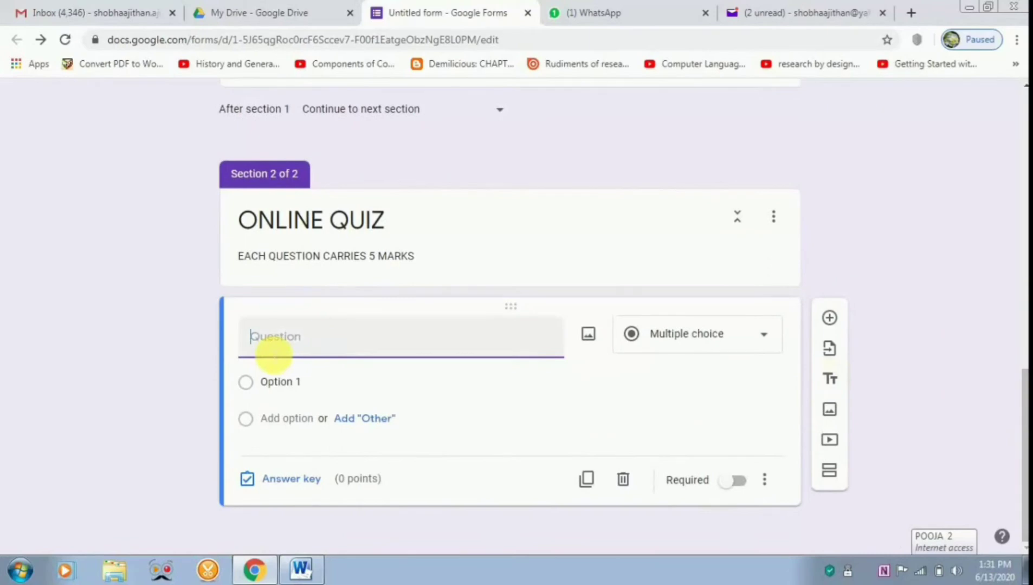
{"action": "type", "text": "WHAT IS"}
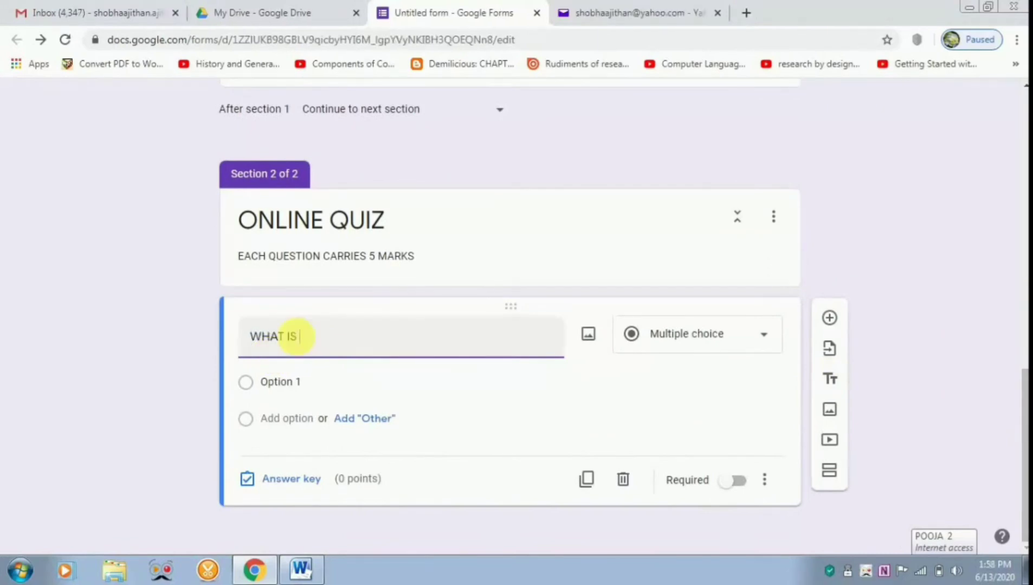
{"action": "type", "text": "COVID?"}
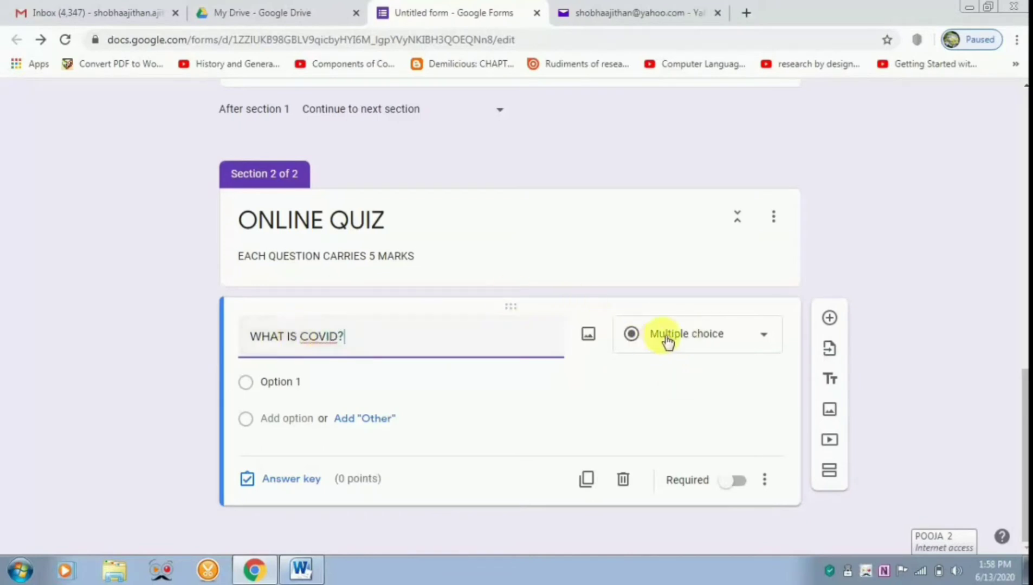
Step: Give the WHAT IS COVID? question the options A, B, C and D, and reorder them to A, D, B, C
{"action": "left_click", "coordinate": [247, 384]}
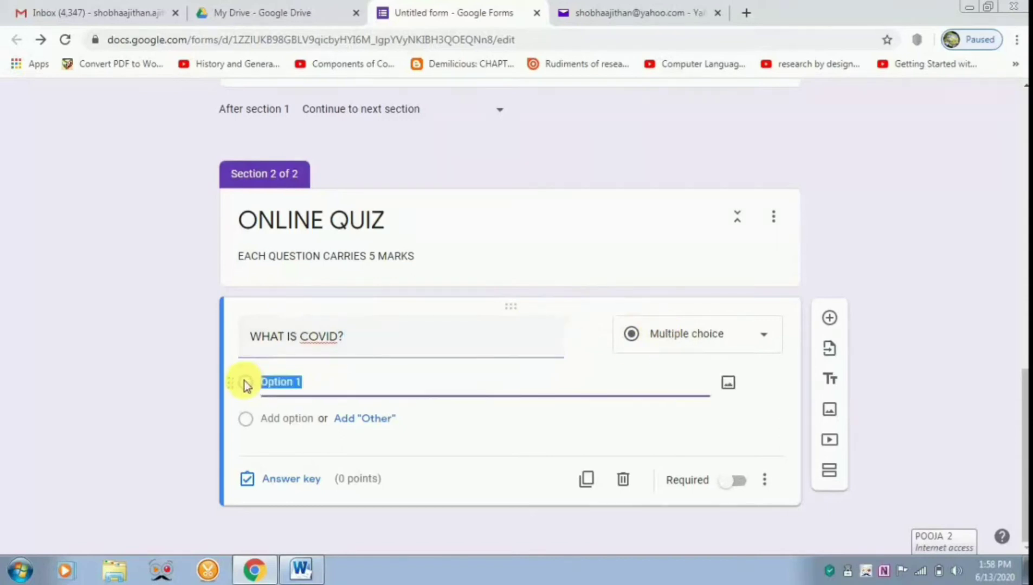
{"action": "type", "text": "A"}
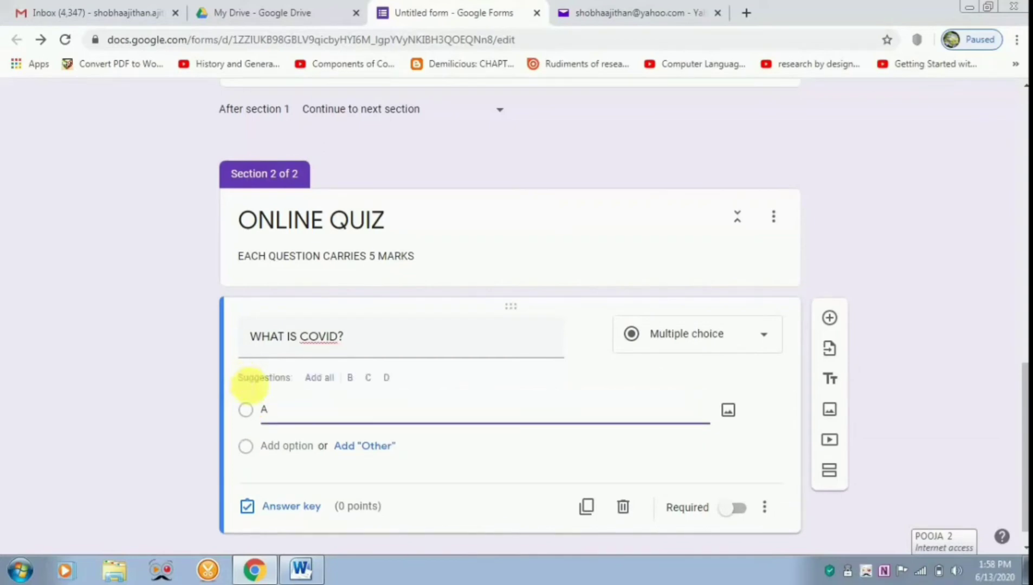
{"action": "left_click", "coordinate": [320, 378]}
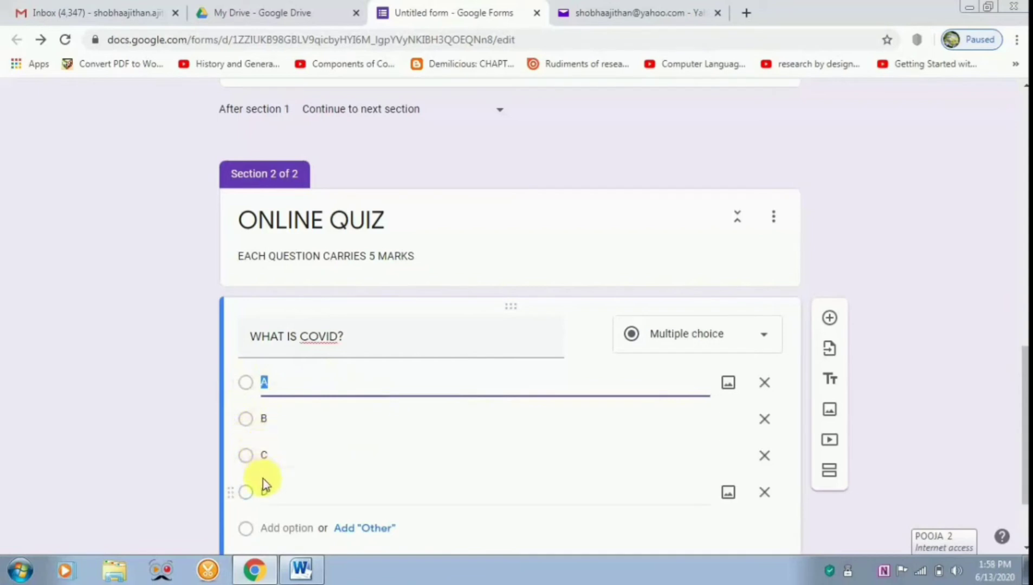
{"action": "left_click_drag", "start_coordinate": [240, 502], "coordinate": [244, 459]}
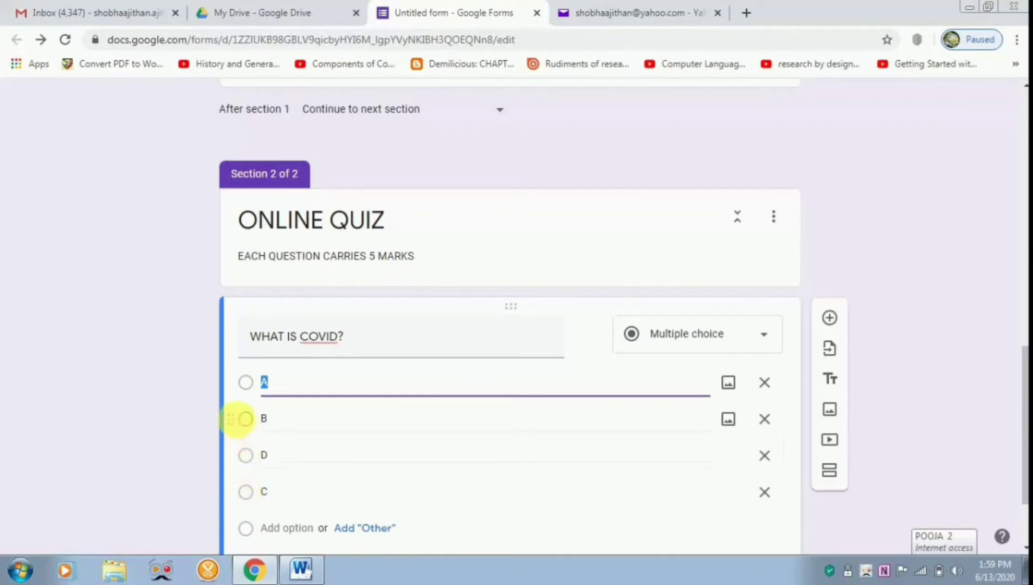
{"action": "left_click_drag", "start_coordinate": [245, 419], "coordinate": [244, 462]}
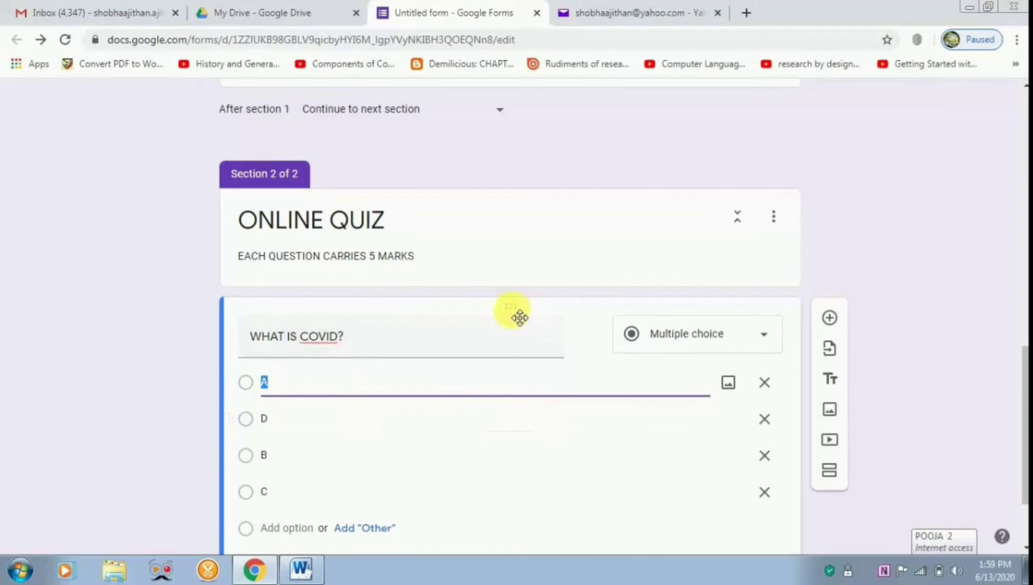
Step: Make the WHAT IS COVID? question in the ONLINE QUIZ section required
{"action": "left_click_drag", "start_coordinate": [519, 315], "coordinate": [509, 429]}
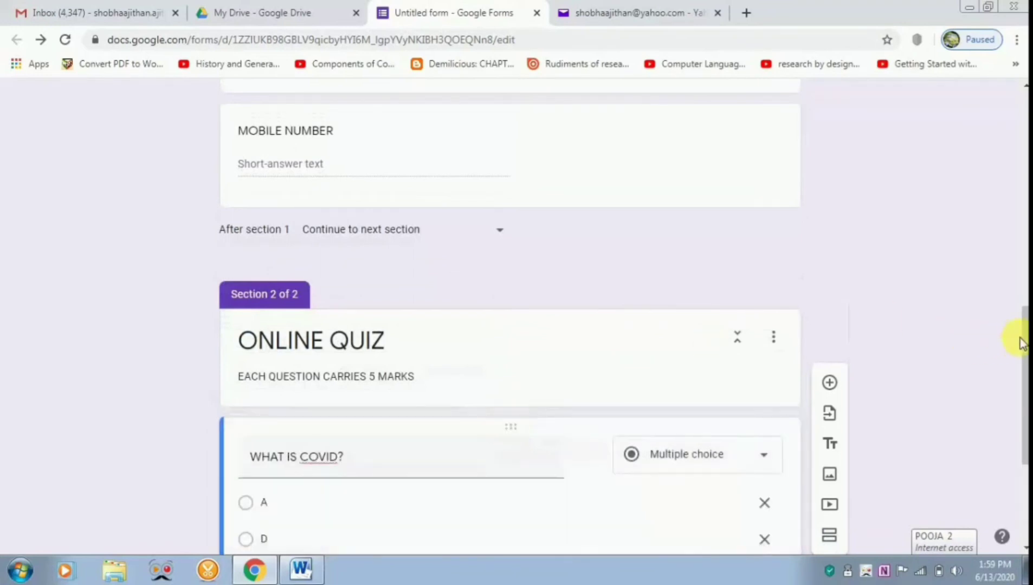
{"action": "left_click_drag", "start_coordinate": [1024, 343], "coordinate": [1023, 415]}
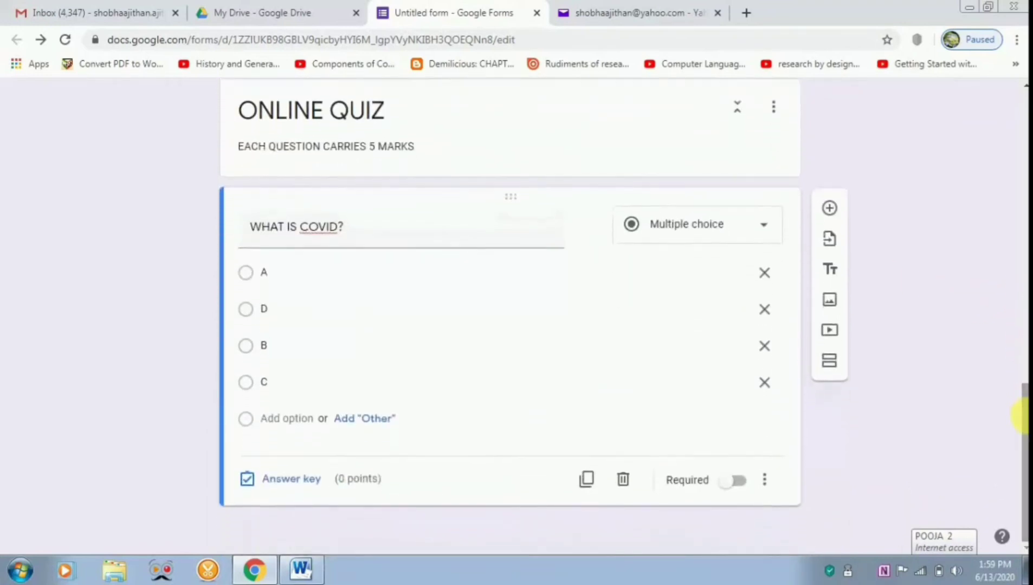
{"action": "left_click", "coordinate": [744, 484]}
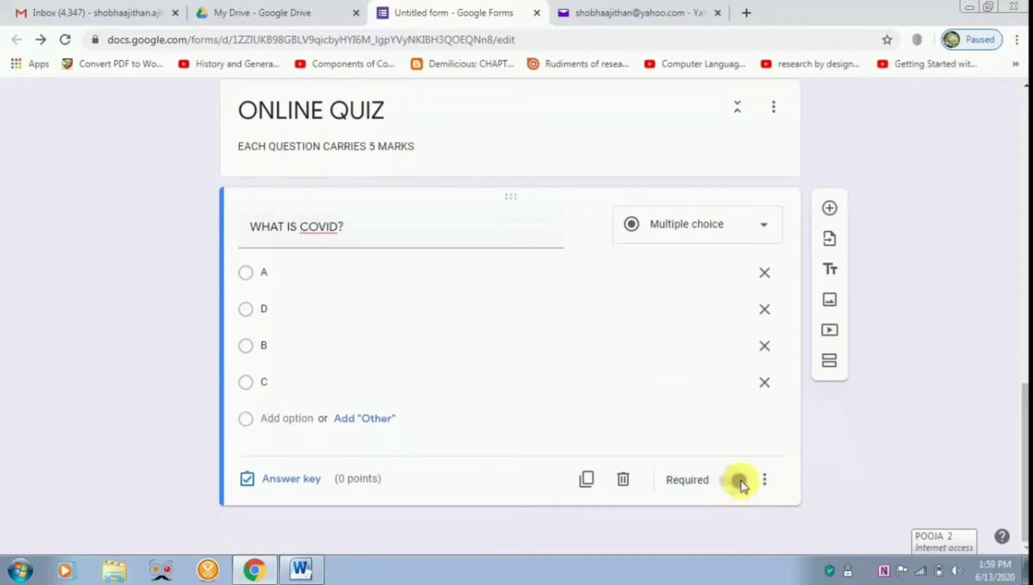
Step: Set the WHAT IS COVID? answer key to 5 points with option C as the correct answer
{"action": "left_click", "coordinate": [281, 480]}
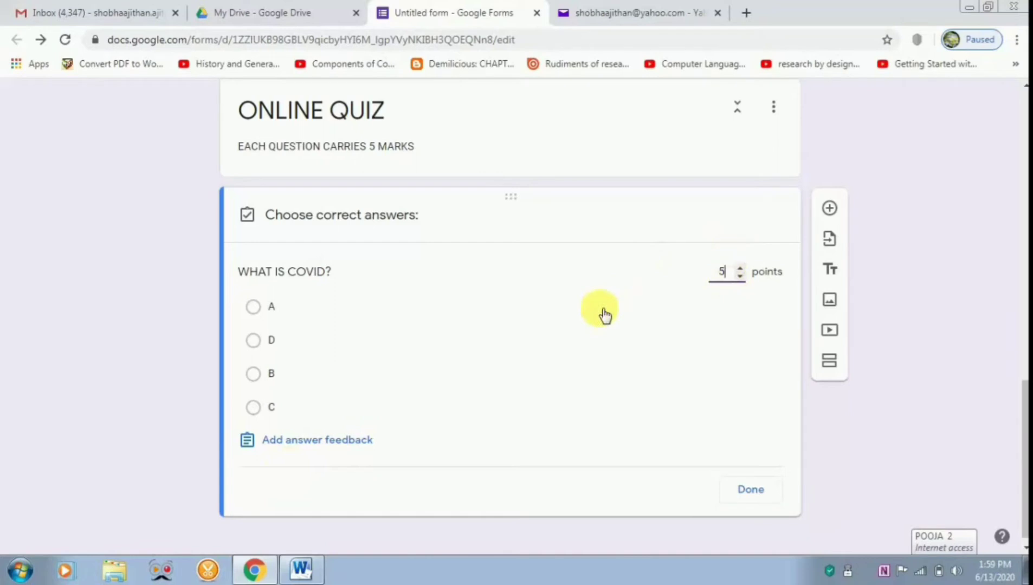
{"action": "left_click", "coordinate": [253, 408]}
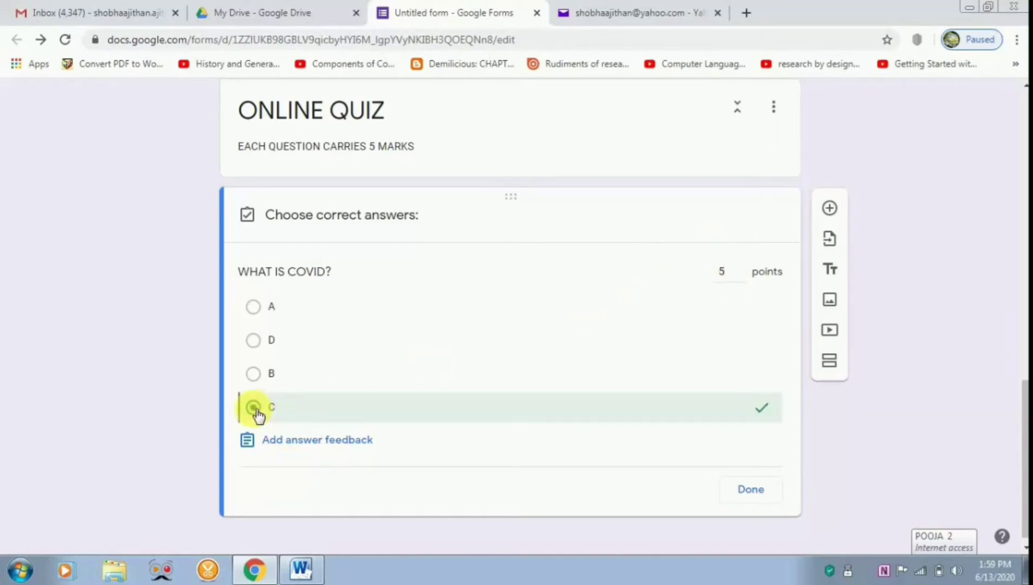
Step: Add the correct-answer feedback C IS CORRECT to the WHAT IS COVID? question and finish its answer key
{"action": "left_click", "coordinate": [277, 440]}
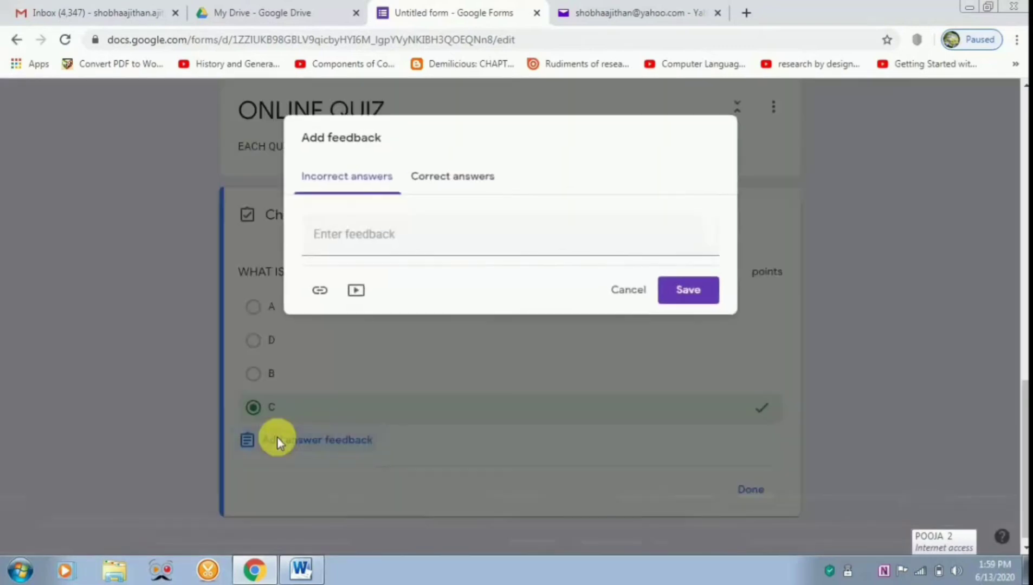
{"action": "left_click", "coordinate": [459, 188]}
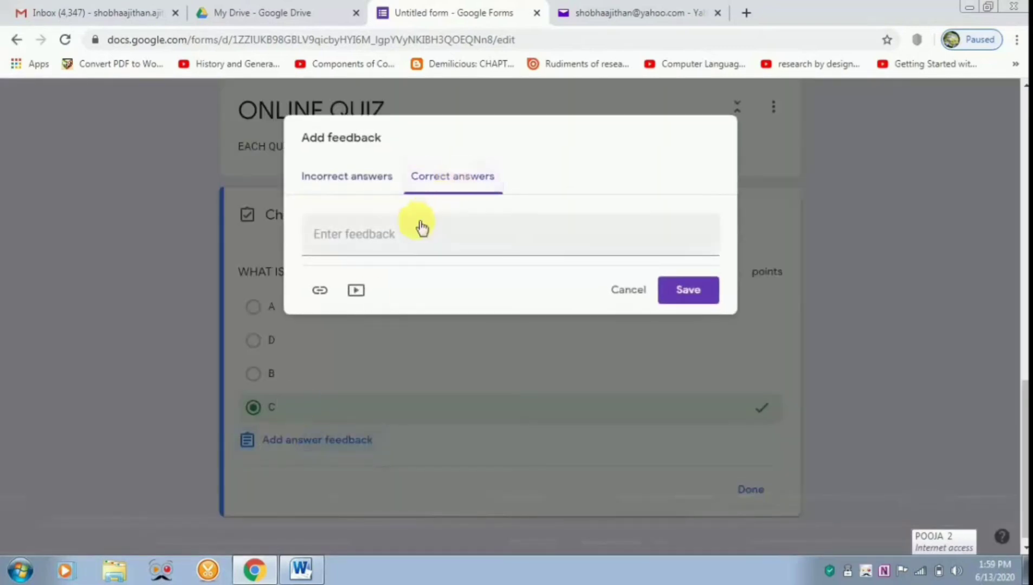
{"action": "left_click", "coordinate": [389, 241]}
{"action": "type", "text": "C "}
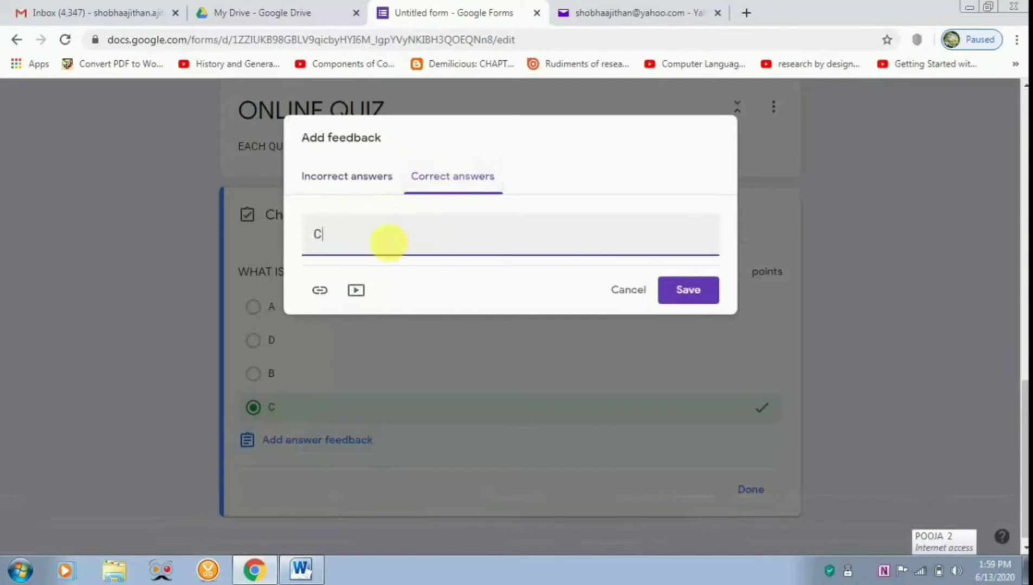
{"action": "type", "text": "IS CORRECT"}
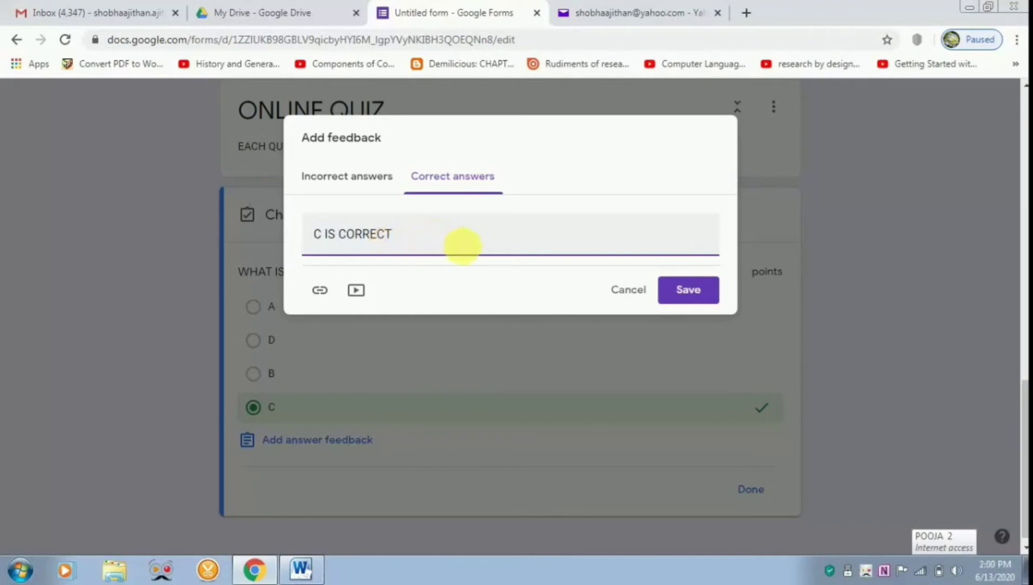
{"action": "left_click", "coordinate": [686, 290]}
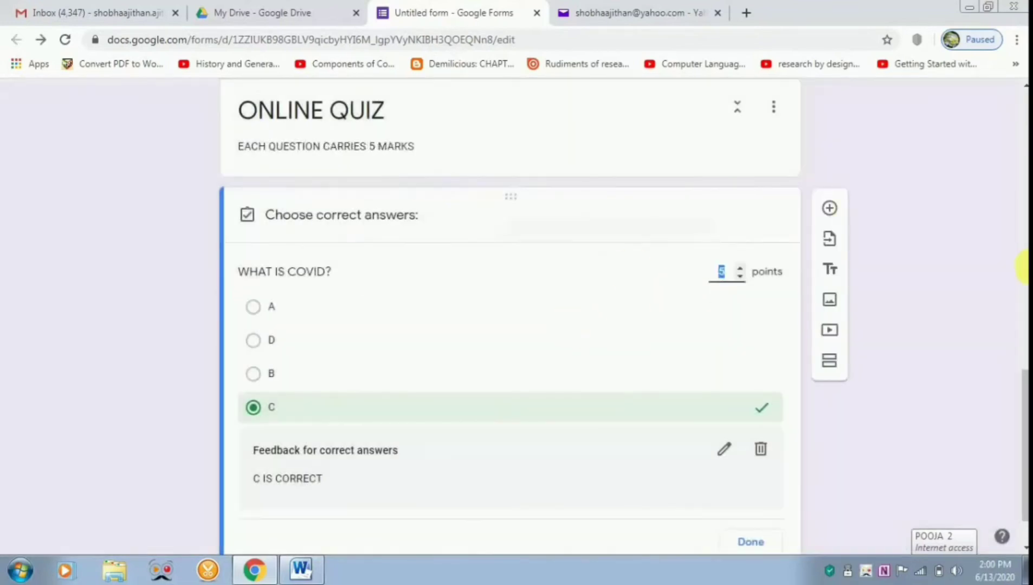
{"action": "scroll", "coordinate": [1024, 379], "scroll_direction": "down", "scroll_amount": 1}
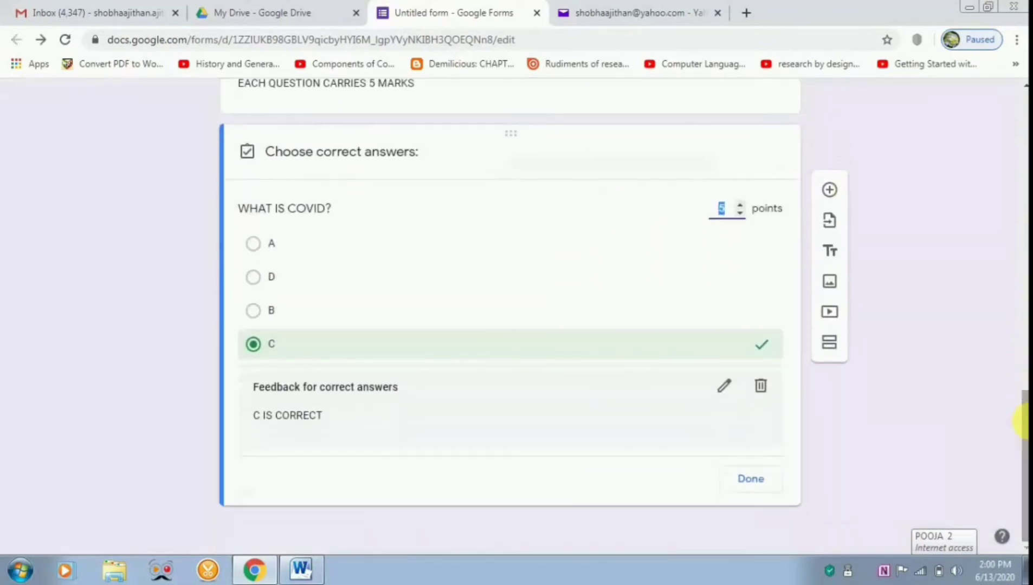
{"action": "left_click", "coordinate": [751, 491]}
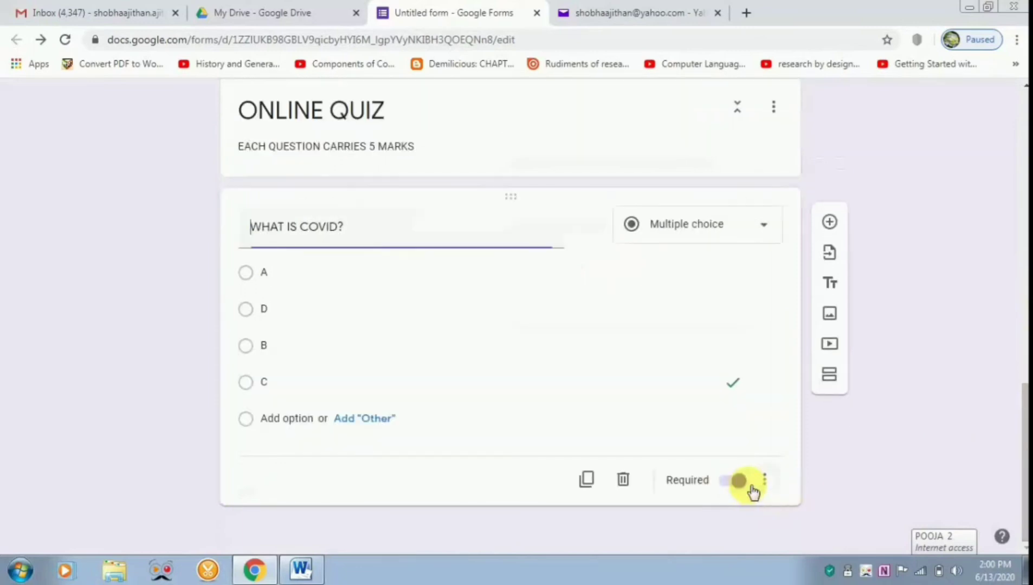
{"action": "left_click", "coordinate": [737, 482]}
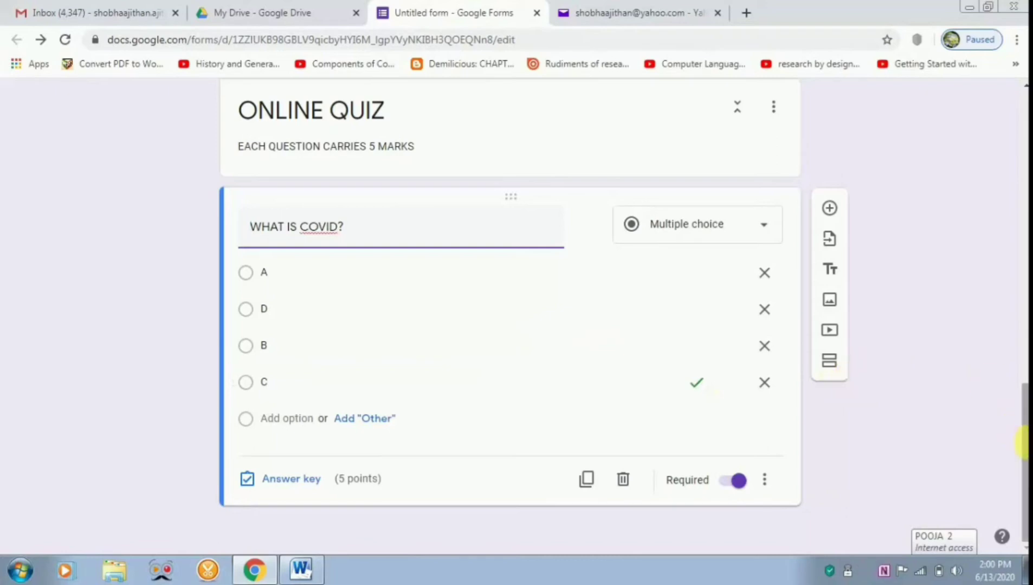
Step: Enable the Certify'em add-on for this quiz and turn certification on
{"action": "left_click_drag", "start_coordinate": [1022, 444], "coordinate": [1022, 149]}
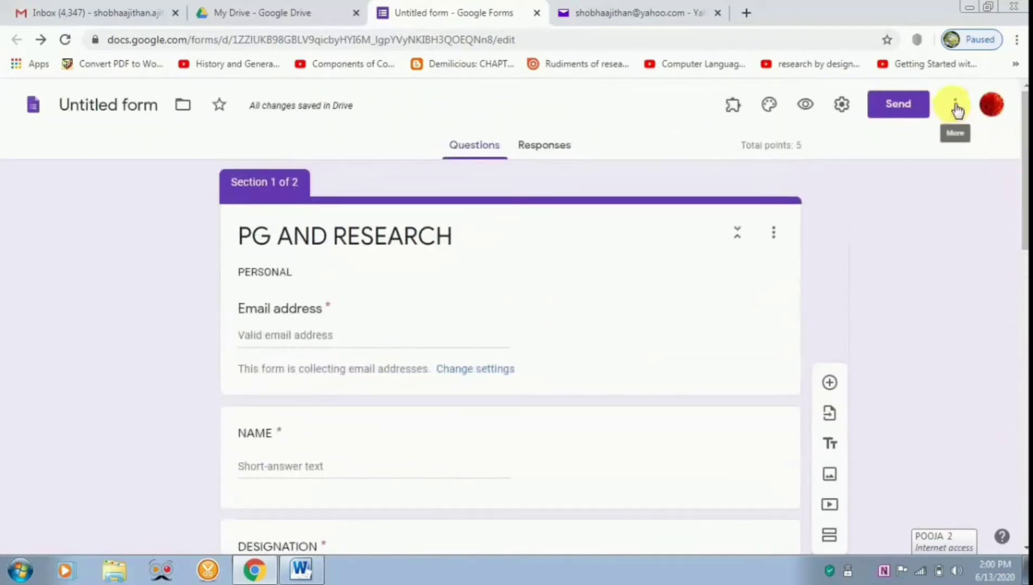
{"action": "left_click", "coordinate": [956, 107]}
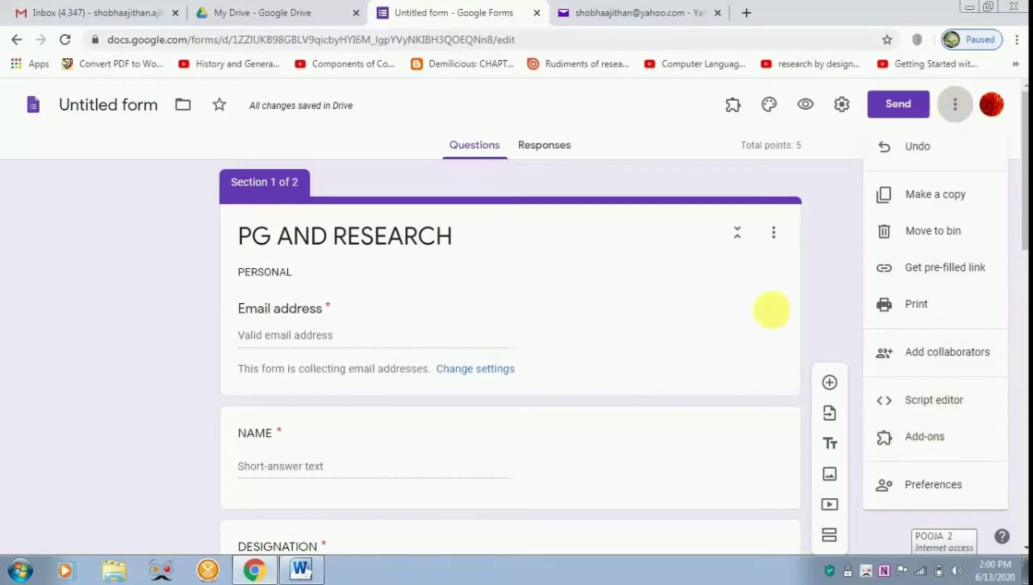
{"action": "left_click", "coordinate": [736, 108]}
{"action": "left_click", "coordinate": [736, 109]}
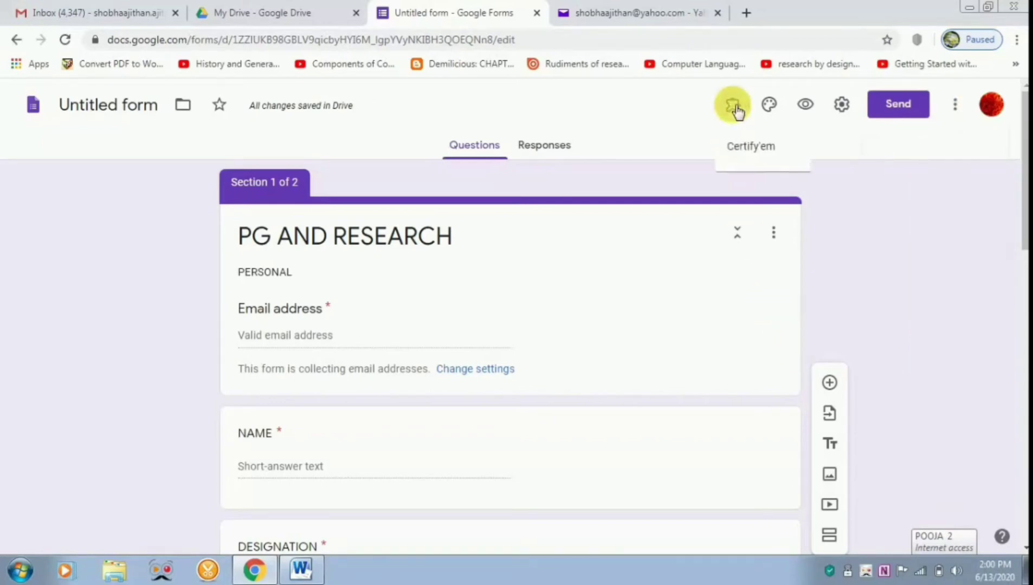
{"action": "left_click", "coordinate": [747, 145]}
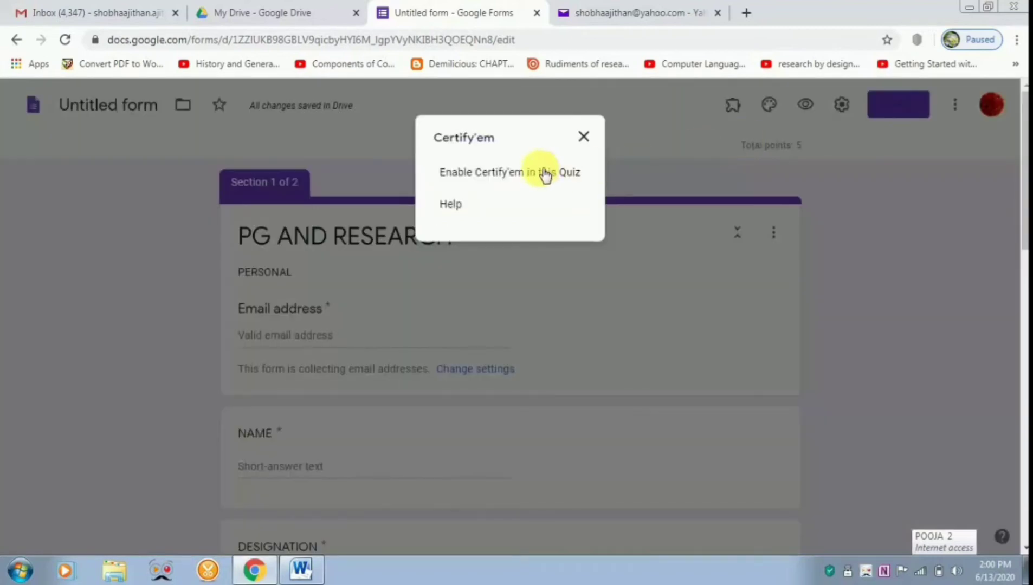
{"action": "left_click", "coordinate": [545, 173]}
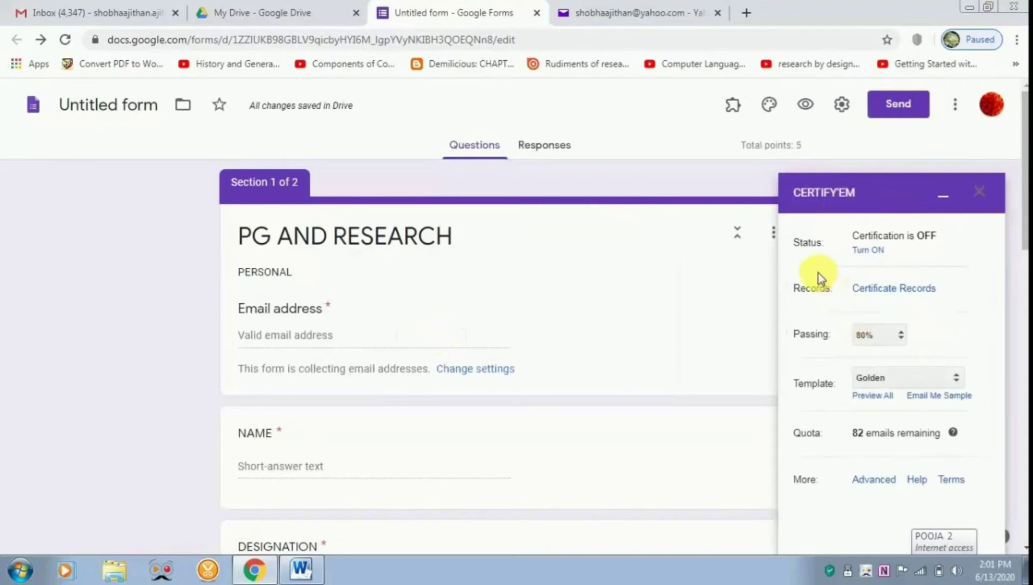
{"action": "left_click", "coordinate": [869, 251]}
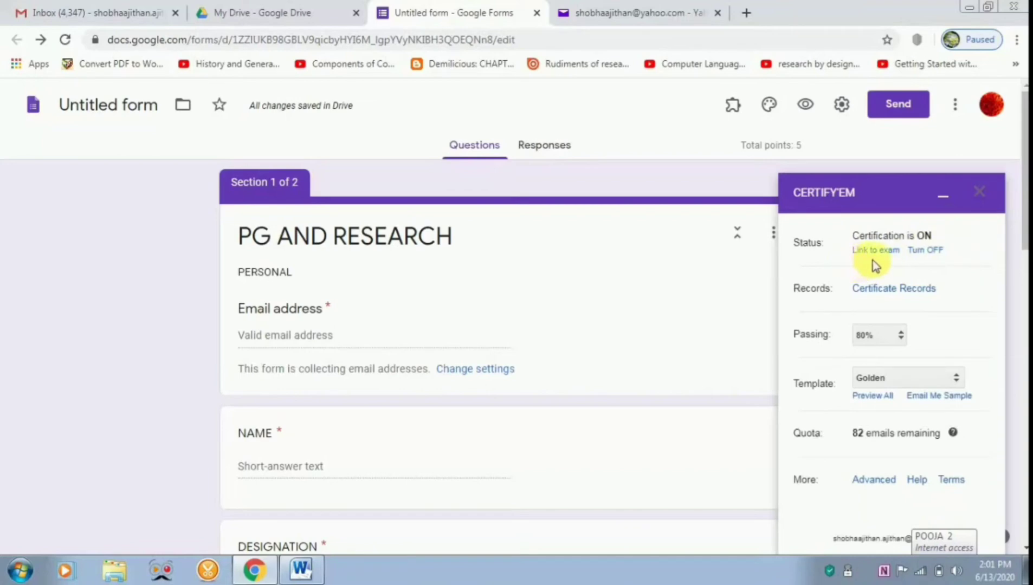
Step: Set the Certify'em passing score to 50%
{"action": "left_click", "coordinate": [901, 337]}
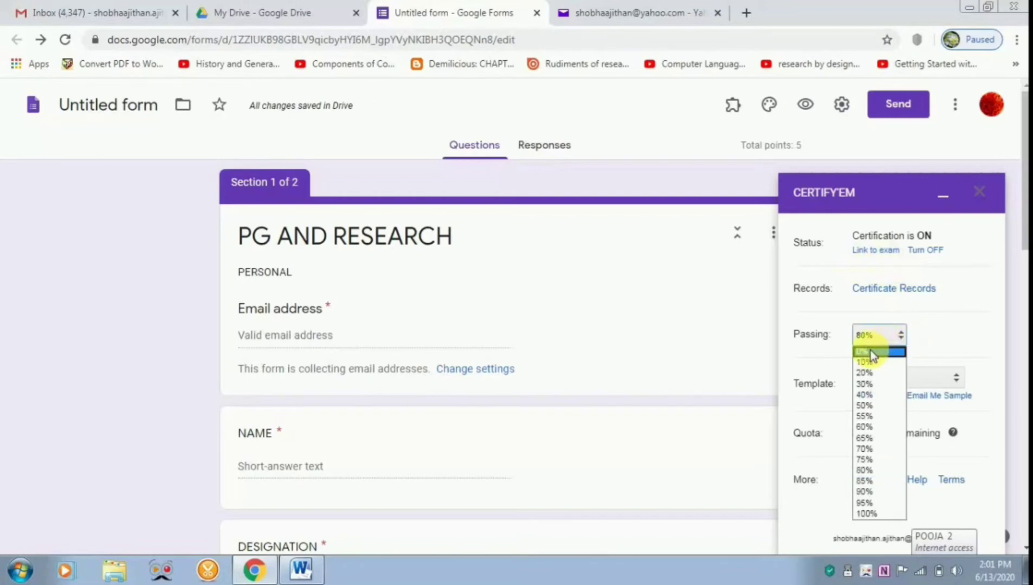
{"action": "left_click", "coordinate": [899, 339]}
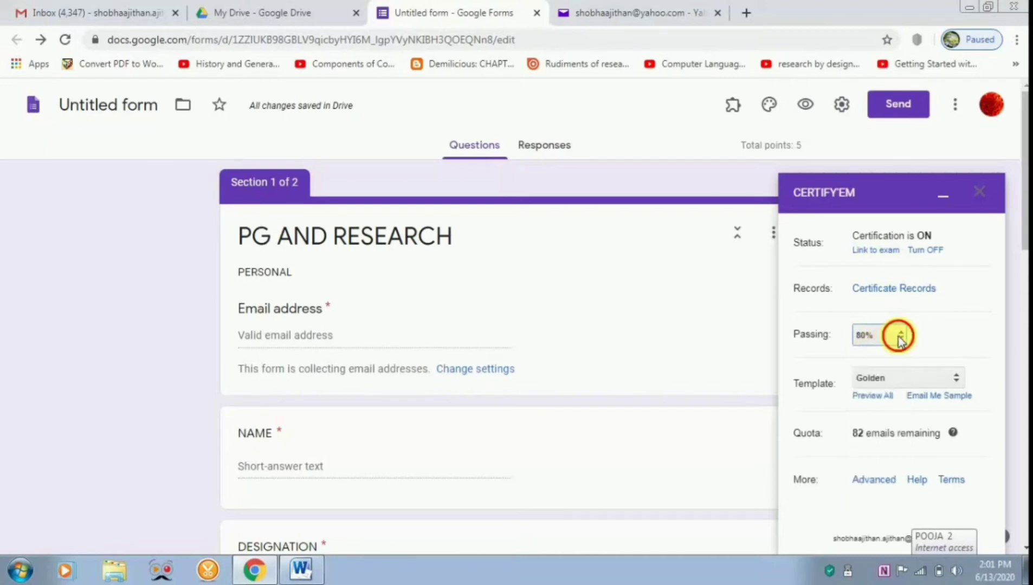
{"action": "left_click", "coordinate": [900, 339]}
{"action": "left_click", "coordinate": [865, 406]}
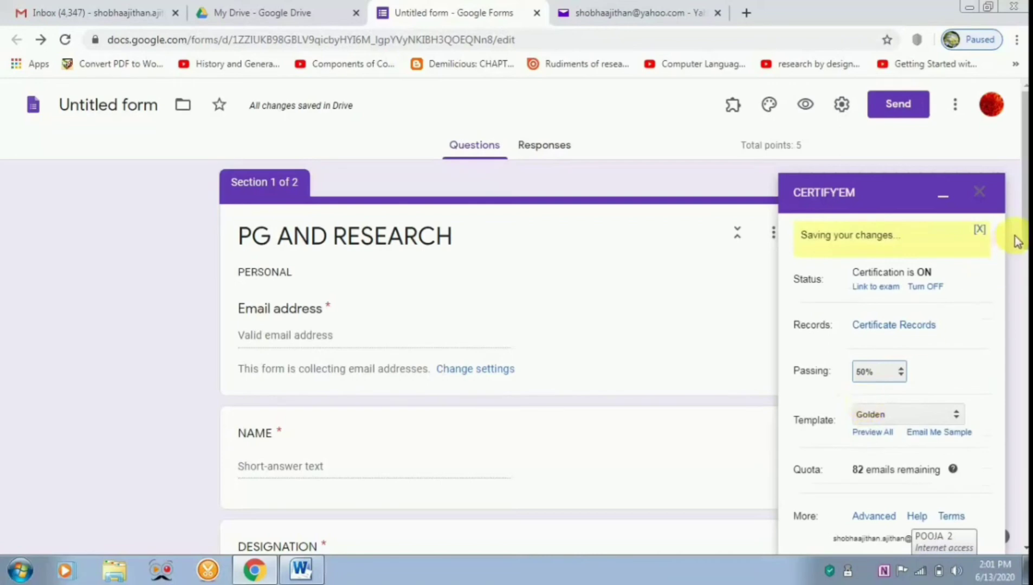
Step: Use the CERTIFICATE presentation as the custom Certify'em template, save the change and close the add-on
{"action": "left_click_drag", "start_coordinate": [1024, 238], "coordinate": [1024, 304]}
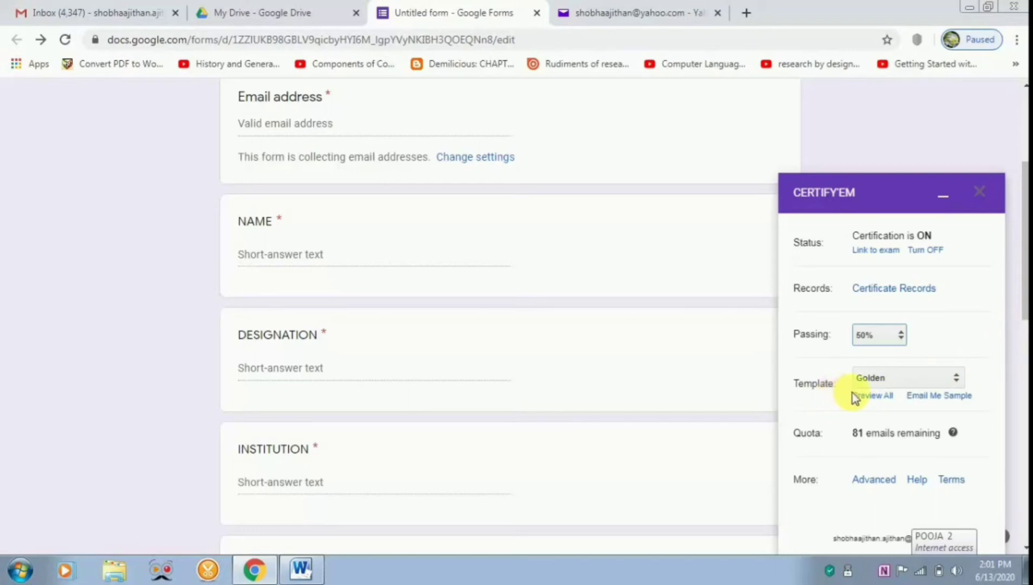
{"action": "left_click", "coordinate": [959, 378]}
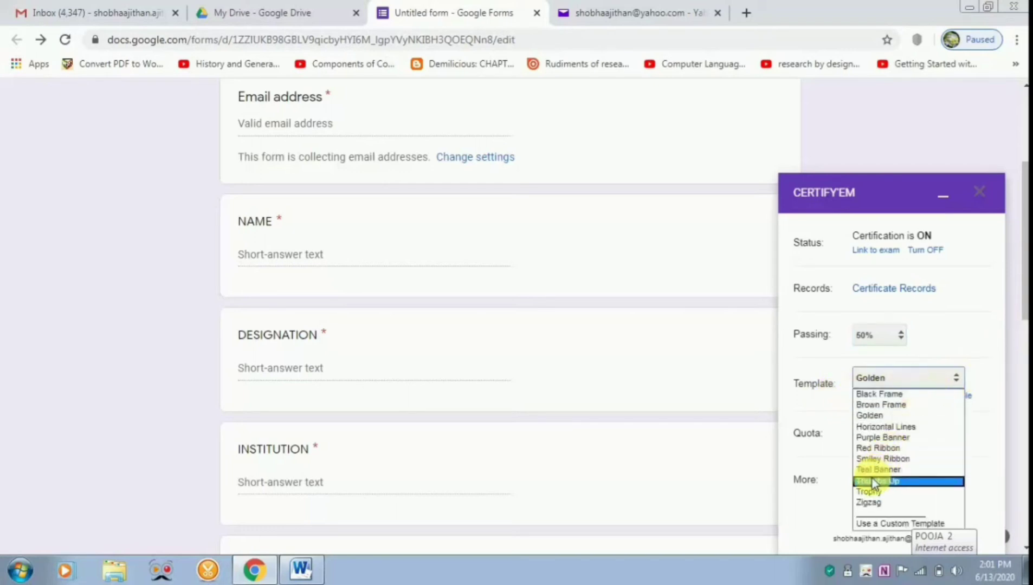
{"action": "left_click", "coordinate": [868, 524]}
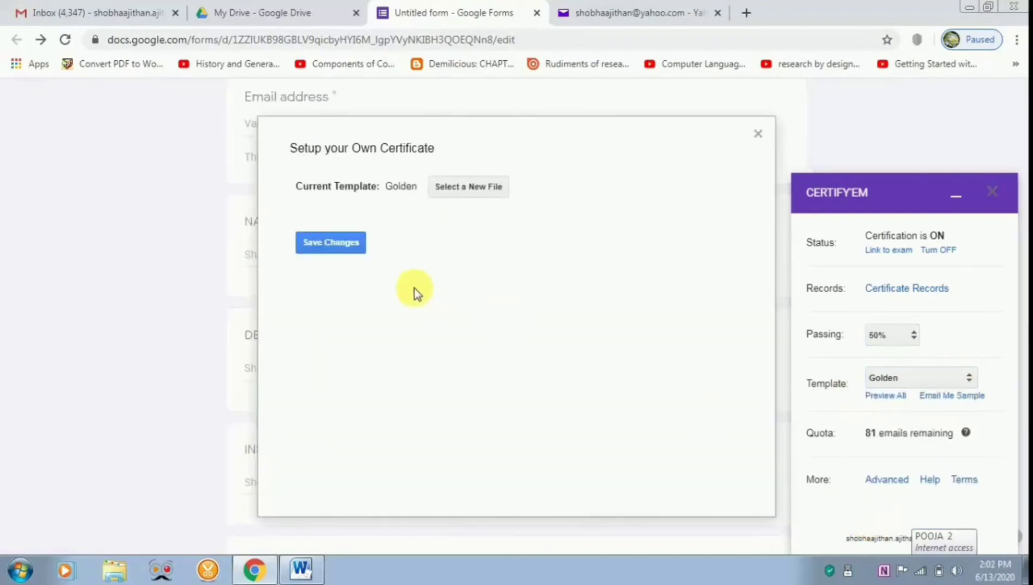
{"action": "left_click", "coordinate": [452, 186]}
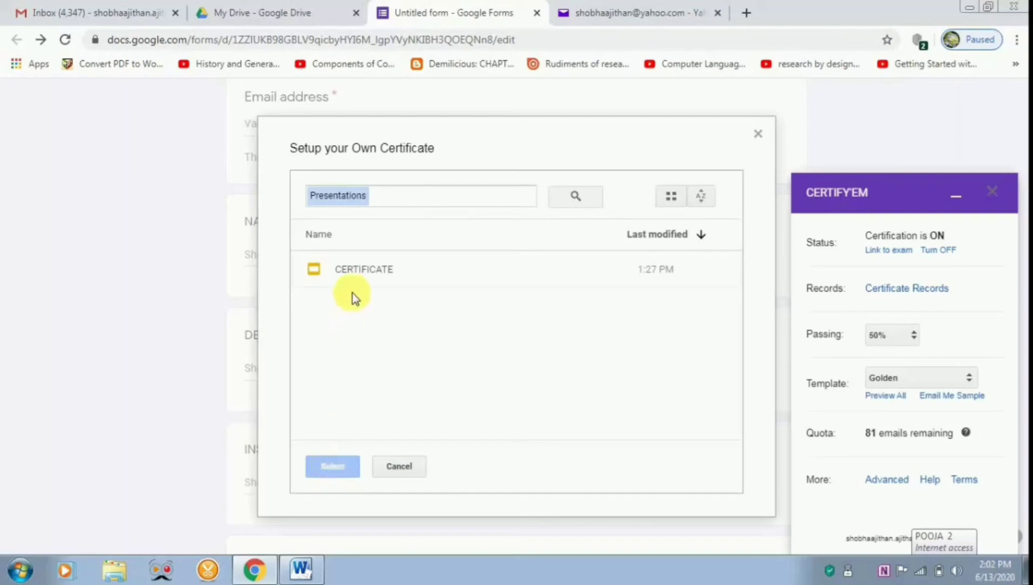
{"action": "left_click", "coordinate": [356, 273]}
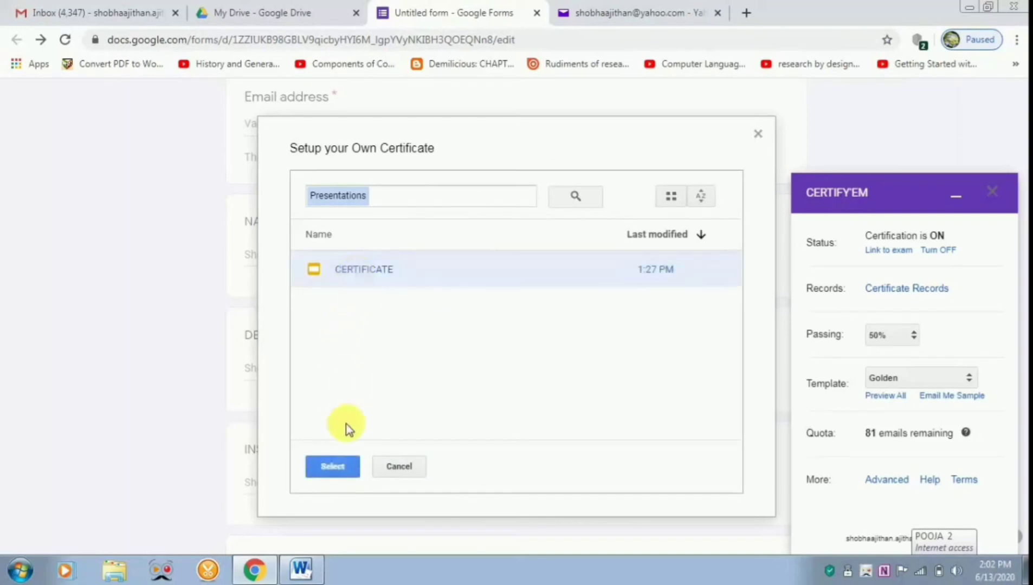
{"action": "left_click", "coordinate": [330, 467]}
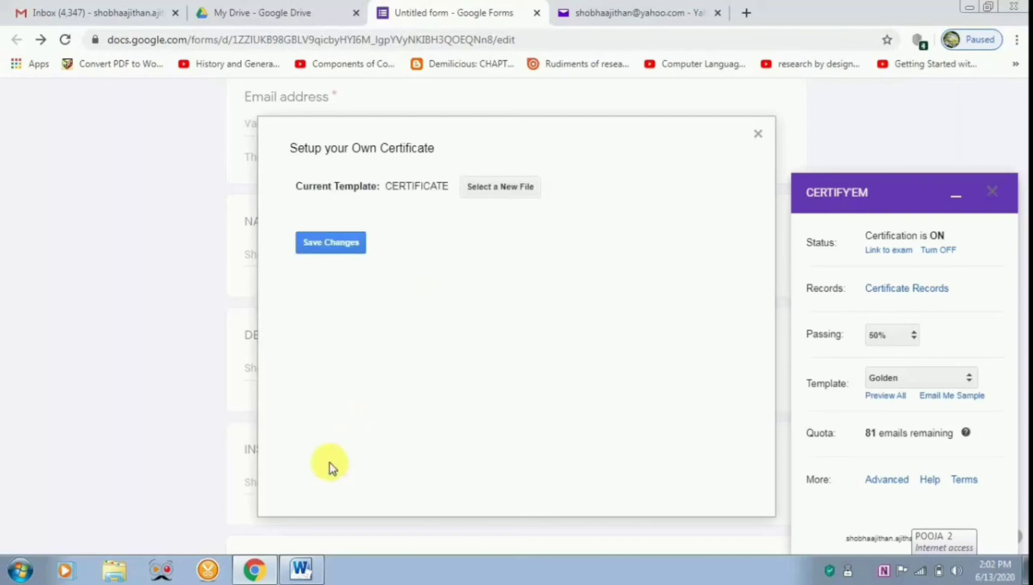
{"action": "left_click", "coordinate": [324, 244]}
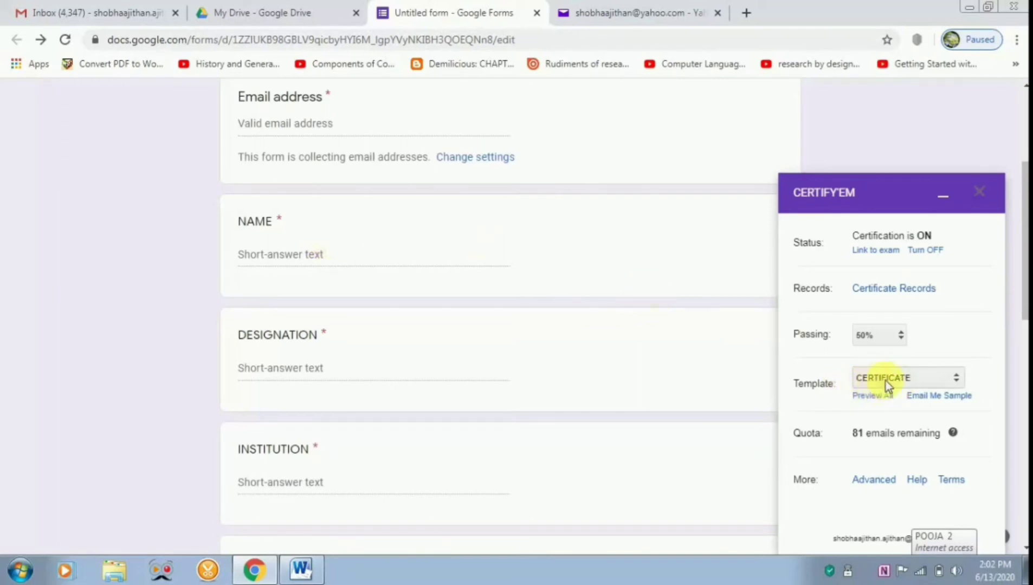
{"action": "left_click_drag", "start_coordinate": [1025, 300], "coordinate": [1024, 342]}
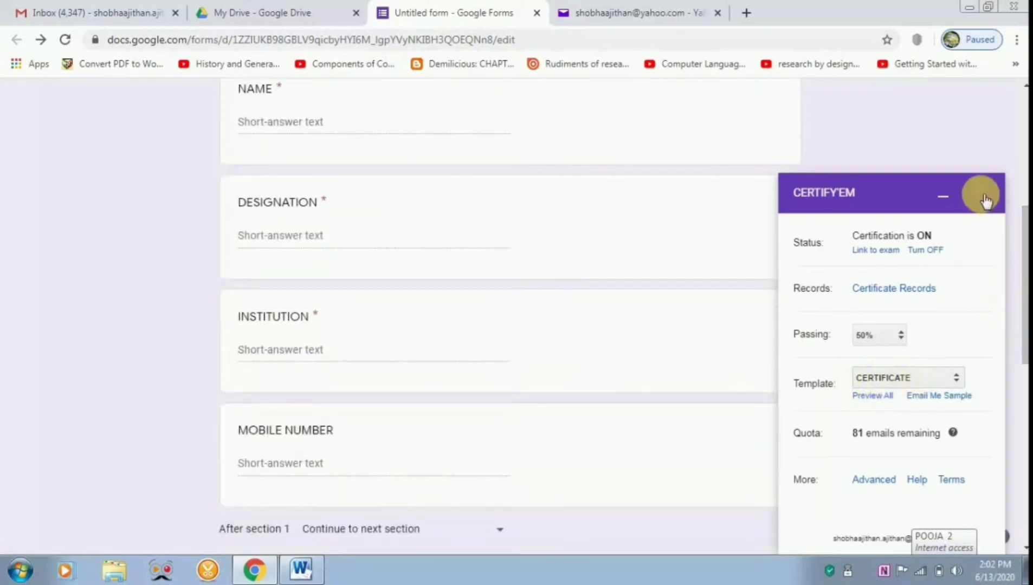
{"action": "left_click", "coordinate": [981, 194]}
Step: Generate a shortened link for sending the form and copy it to the clipboard
{"action": "left_click_drag", "start_coordinate": [1023, 267], "coordinate": [1026, 179]}
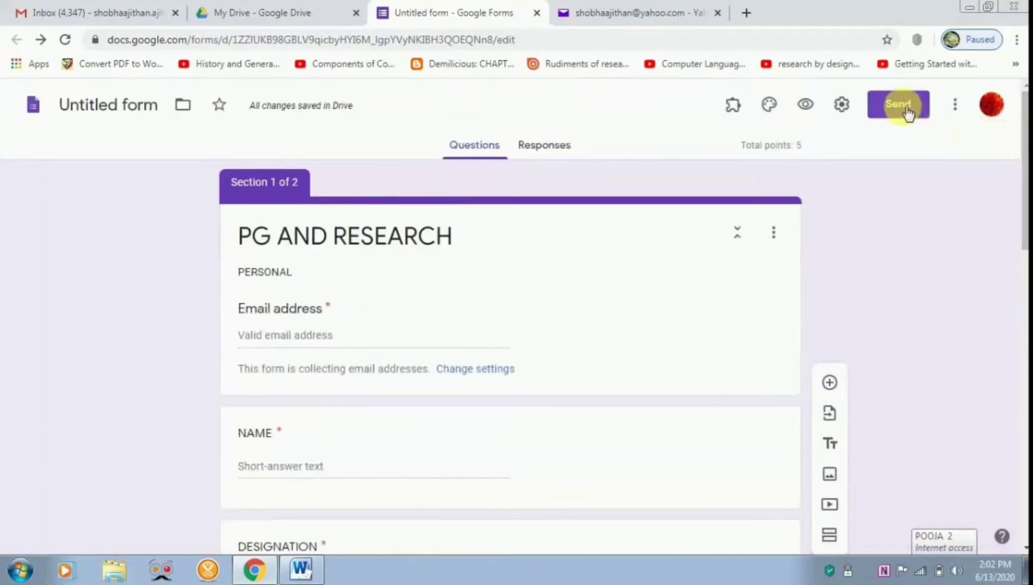
{"action": "left_click", "coordinate": [905, 108]}
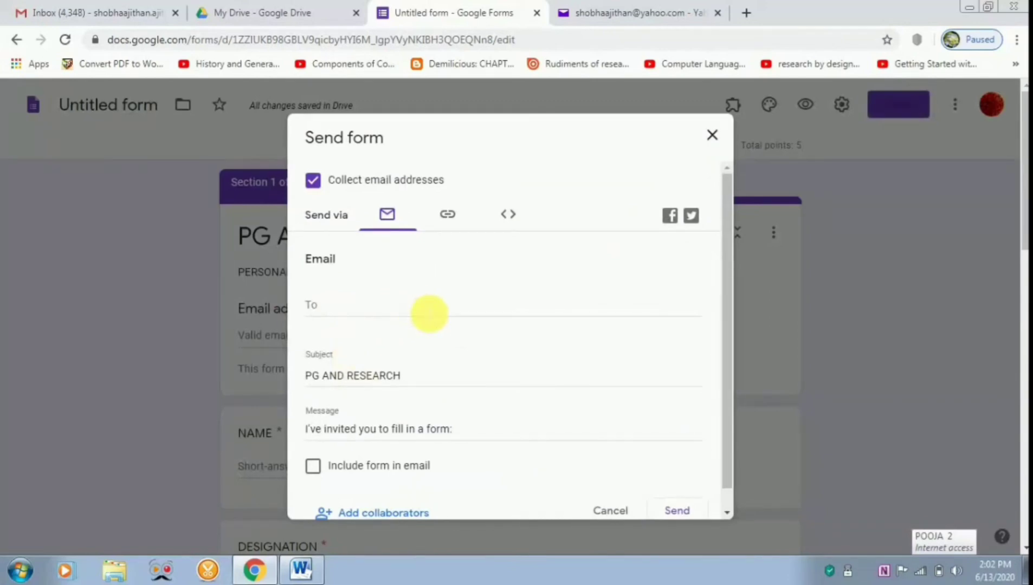
{"action": "left_click", "coordinate": [449, 215]}
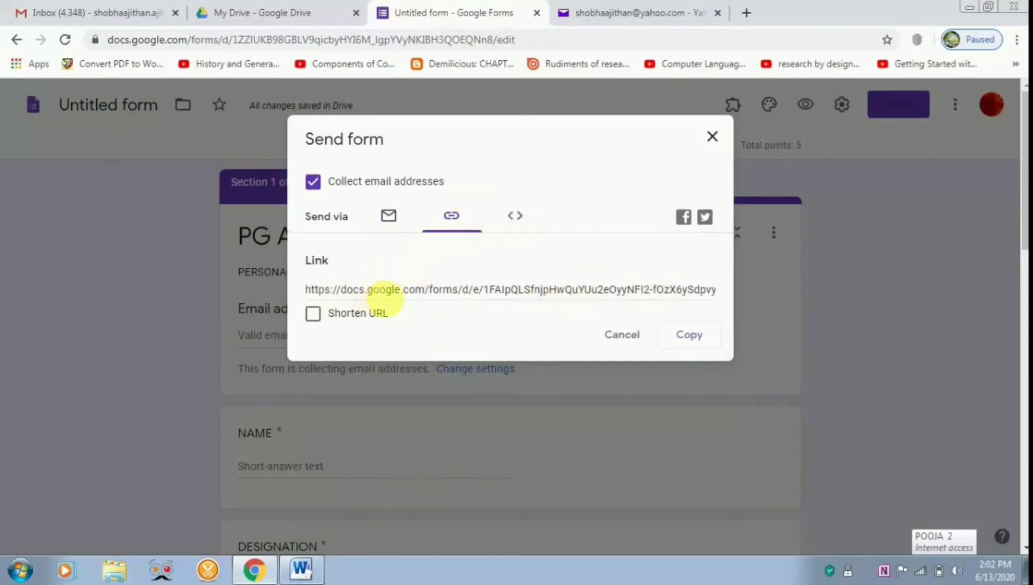
{"action": "left_click", "coordinate": [312, 314]}
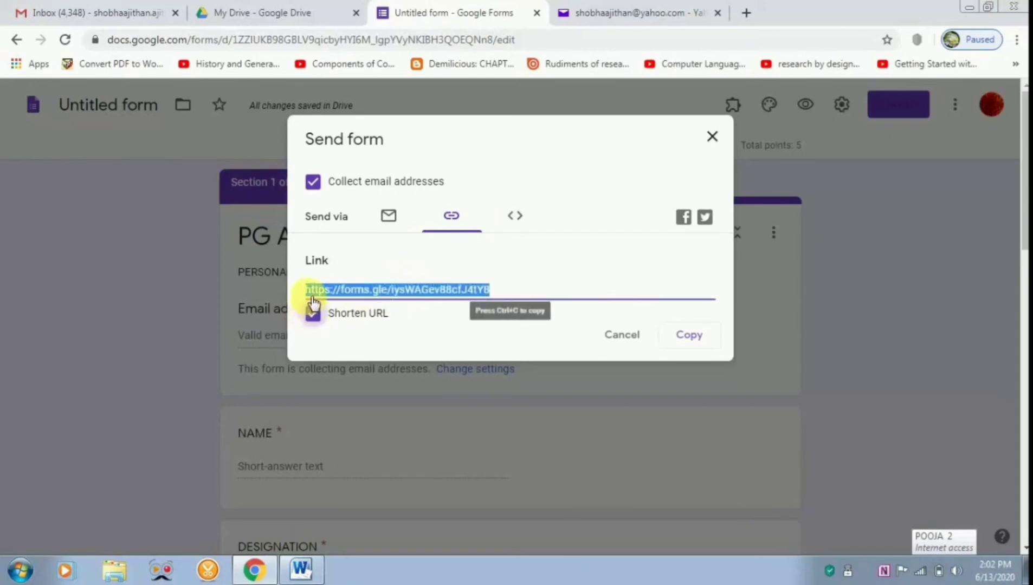
{"action": "left_click_drag", "start_coordinate": [309, 293], "coordinate": [501, 291]}
{"action": "left_click", "coordinate": [693, 338]}
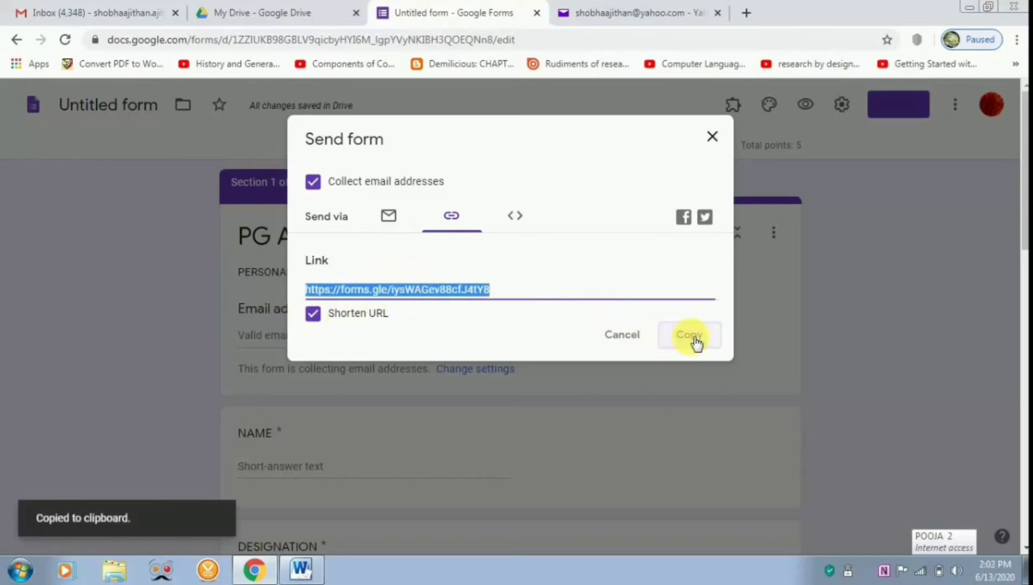
Step: Open WhatsApp Web at web.whatsapp.com in a new browser tab
{"action": "left_click", "coordinate": [750, 16]}
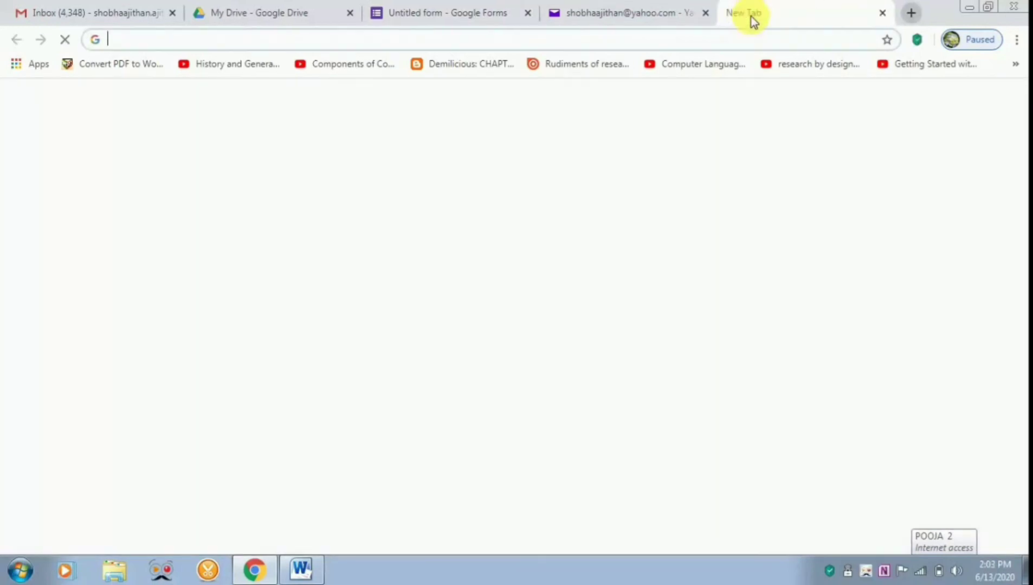
{"action": "type", "text": "WE"}
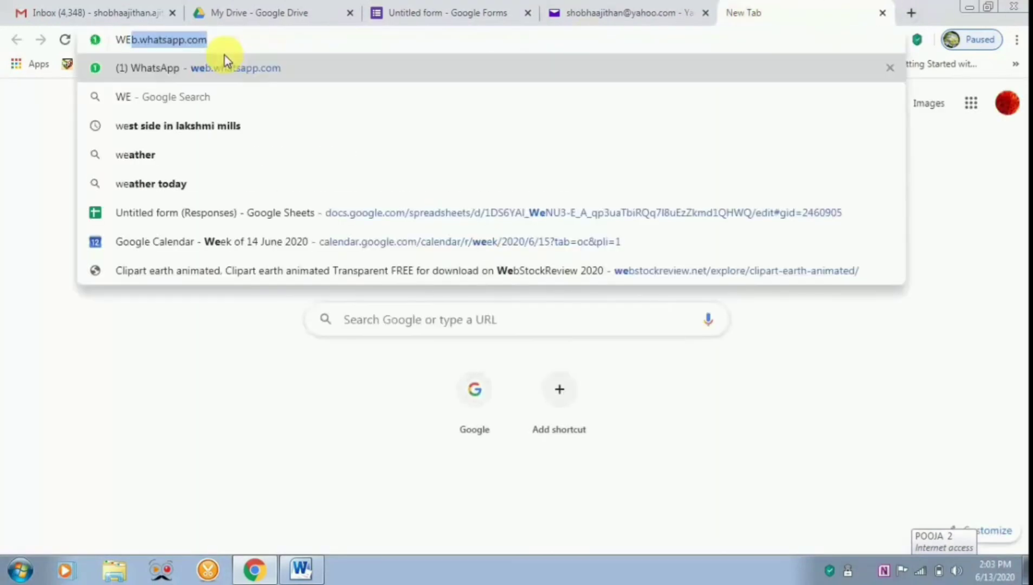
{"action": "key", "text": "Return"}
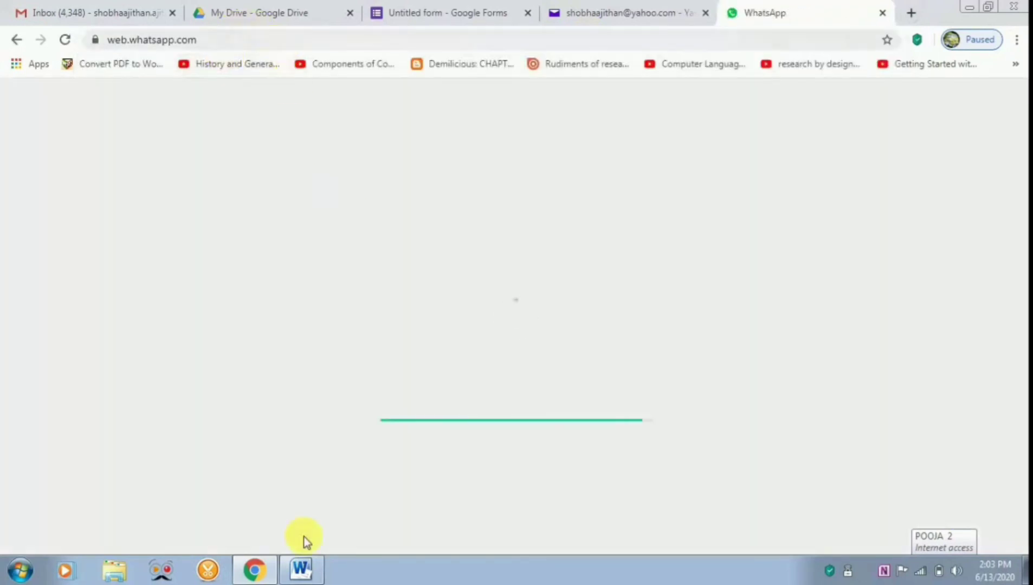
{"action": "left_click", "coordinate": [314, 570]}
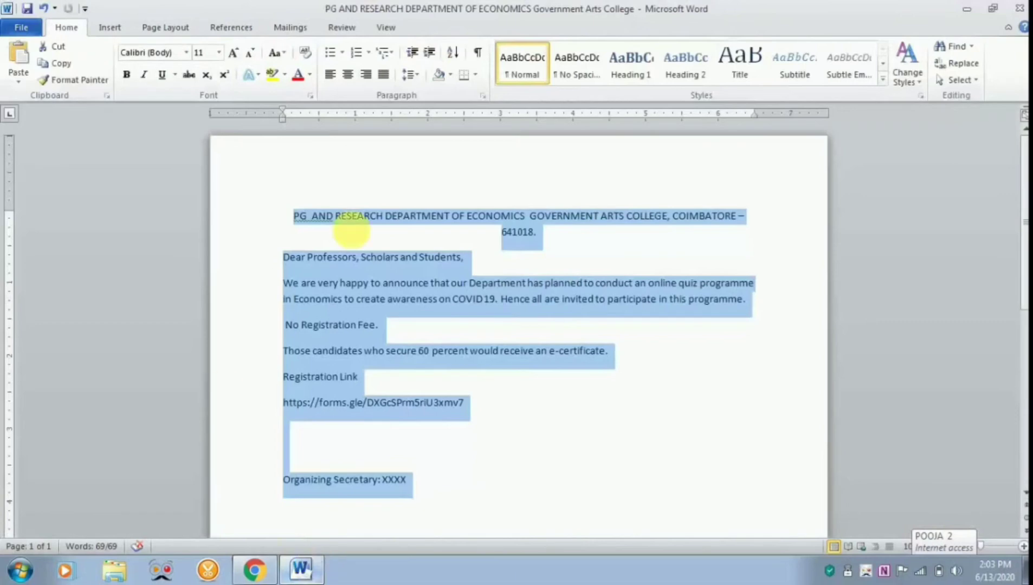
{"action": "left_click", "coordinate": [335, 434]}
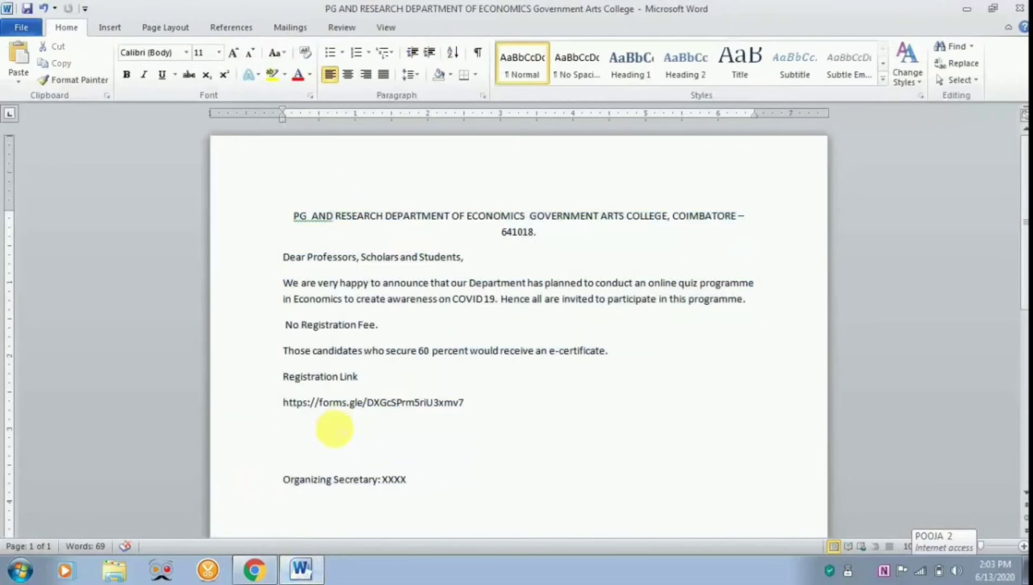
{"action": "left_click", "coordinate": [283, 403]}
{"action": "left_click_drag", "start_coordinate": [283, 404], "coordinate": [482, 410]}
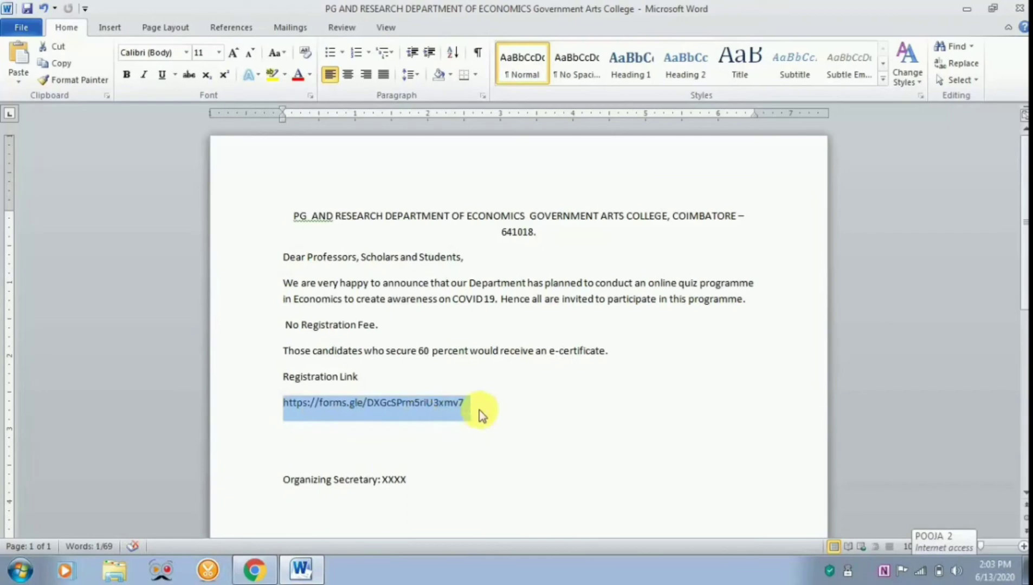
{"action": "type", "text": "https://forms.gle/iysWAGev88cfJ4tY8"}
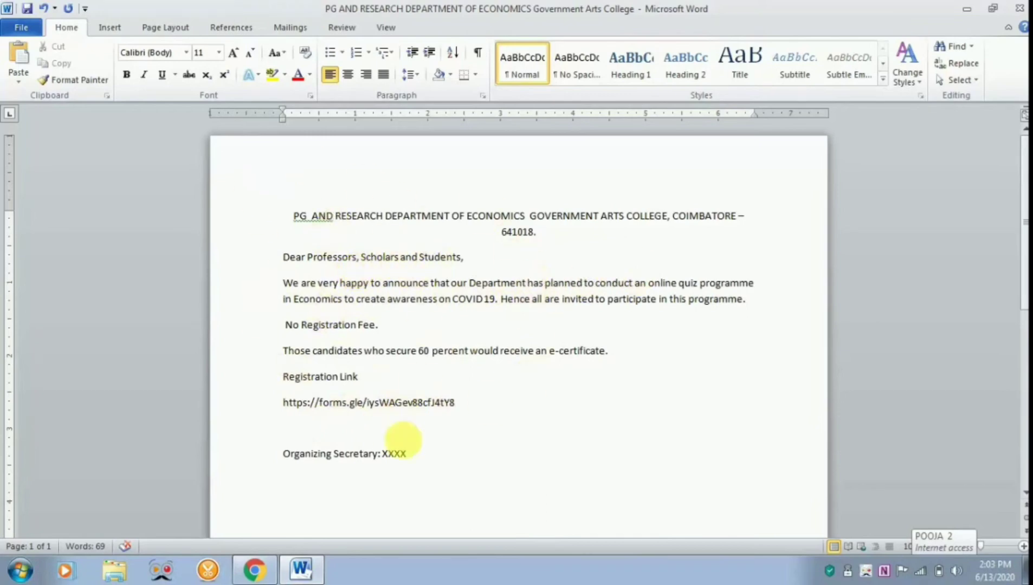
Step: Change the e-certificate threshold in the invitation to 50 percent and copy the whole invitation text
{"action": "double_click", "coordinate": [422, 351]}
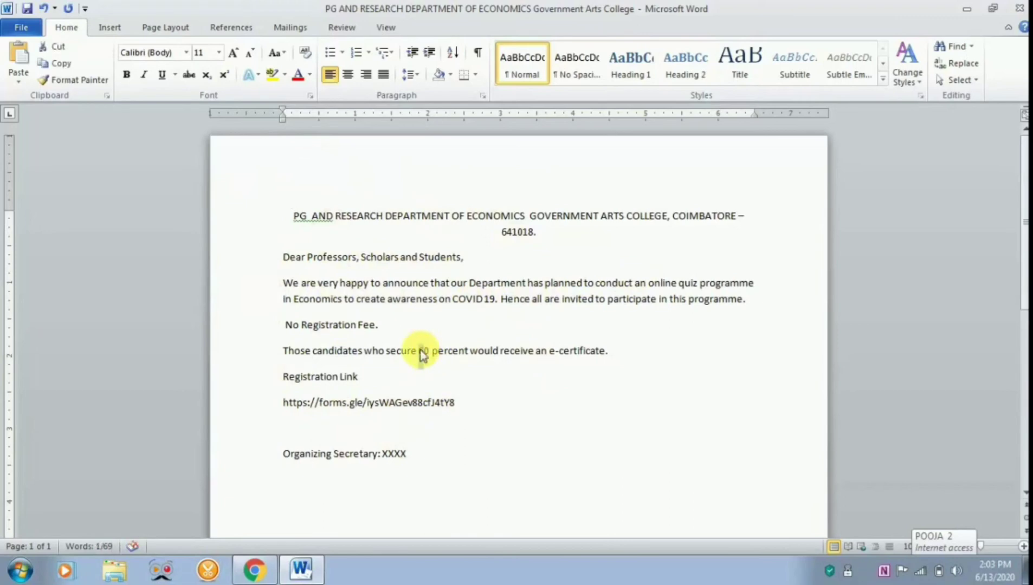
{"action": "type", "text": "50"}
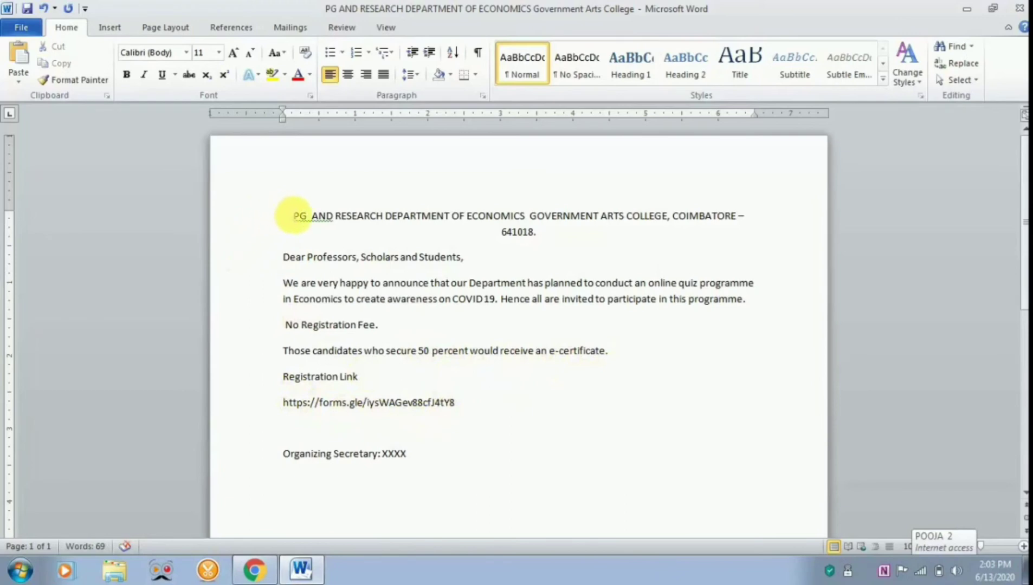
{"action": "left_click_drag", "start_coordinate": [306, 219], "coordinate": [438, 473]}
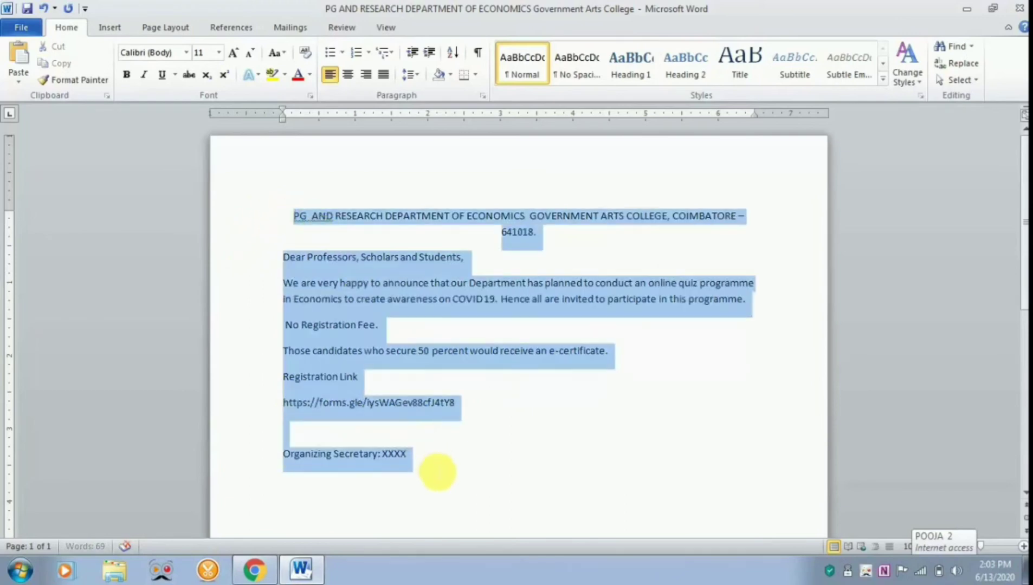
{"action": "right_click", "coordinate": [307, 391]}
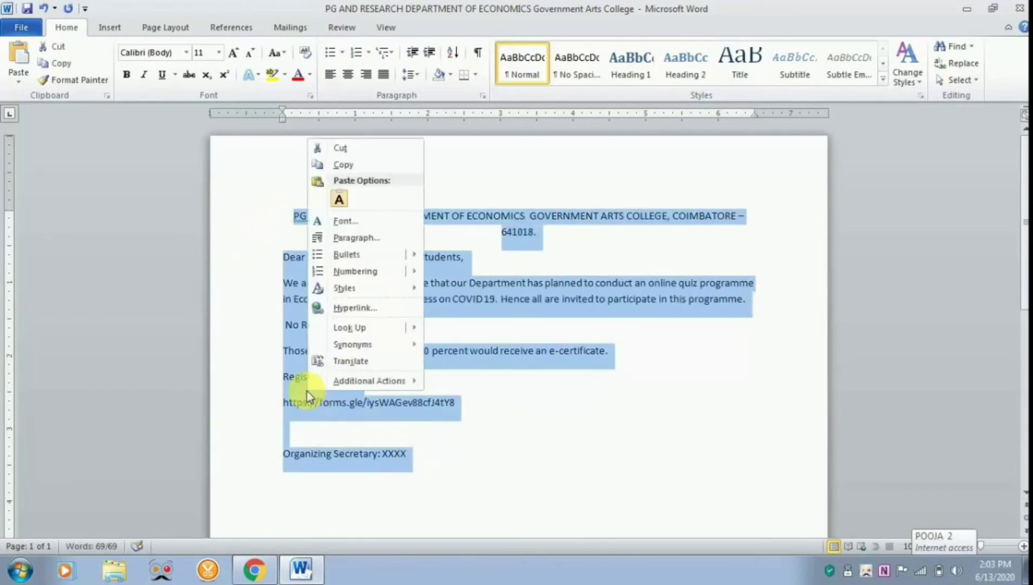
{"action": "left_click", "coordinate": [352, 166]}
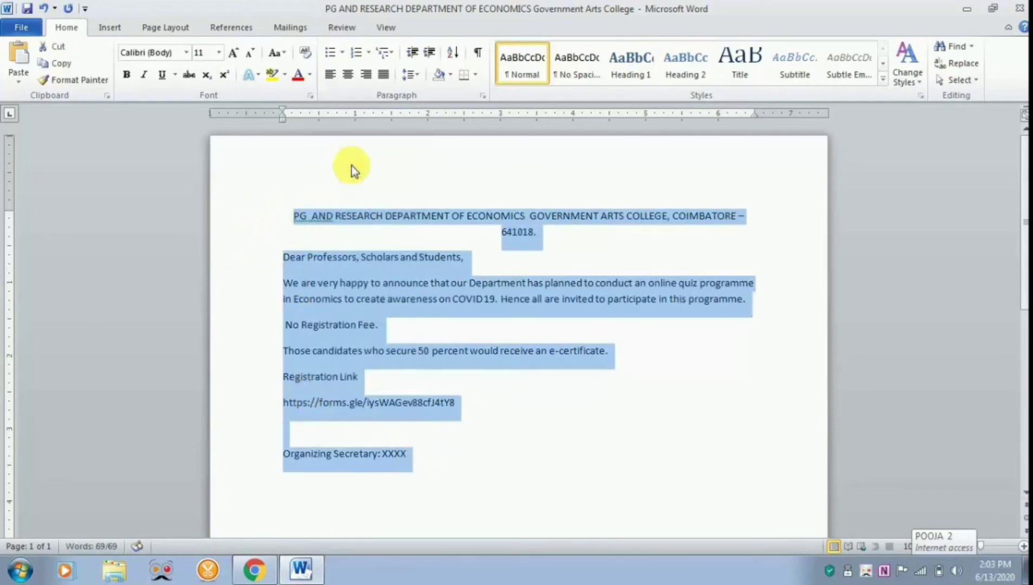
Step: Check the invitation's link against the form's link, then paste the invitation into the existing contact's WhatsApp chat and send it
{"action": "left_click", "coordinate": [262, 568]}
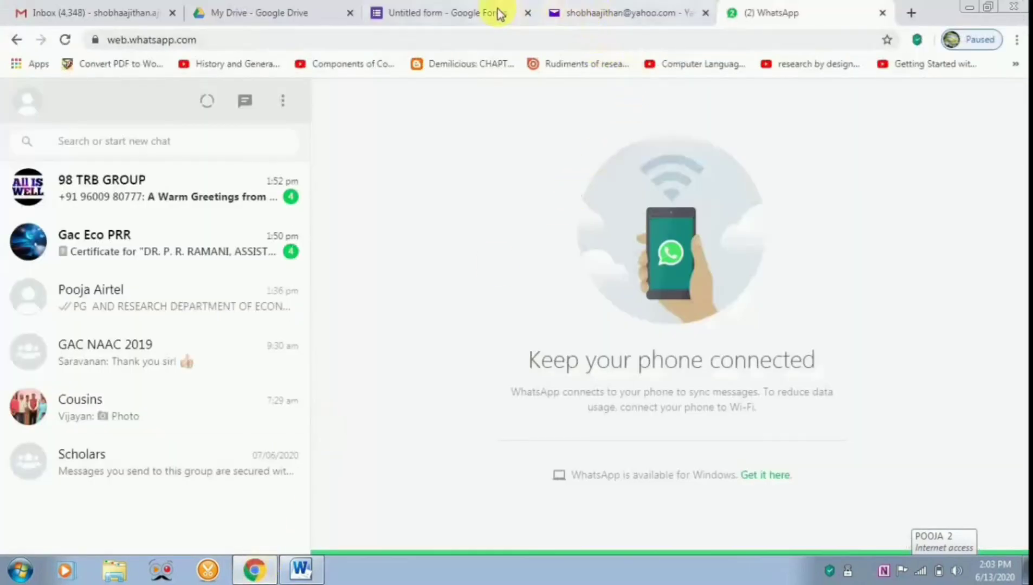
{"action": "left_click", "coordinate": [429, 14]}
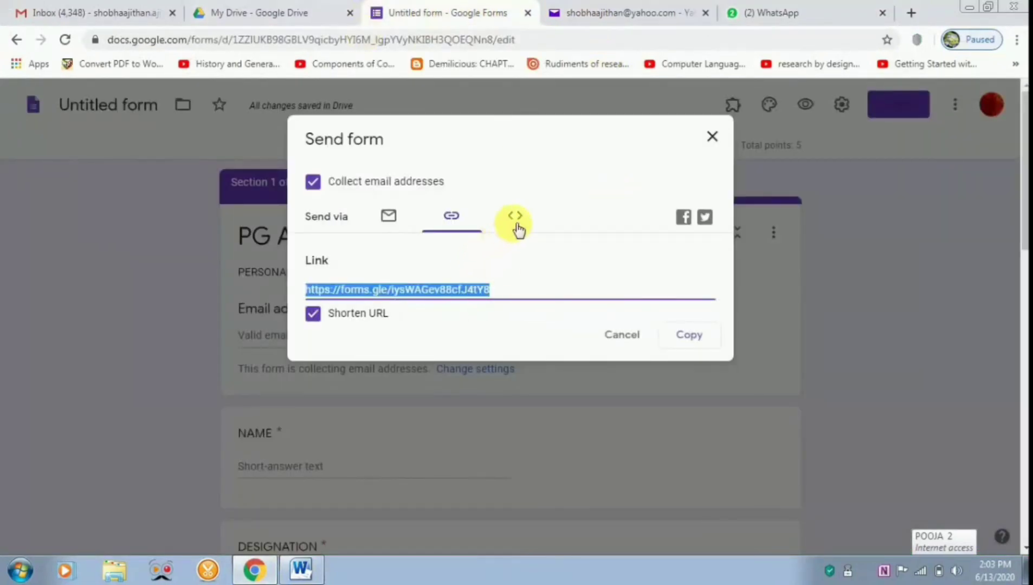
{"action": "left_click", "coordinate": [300, 570]}
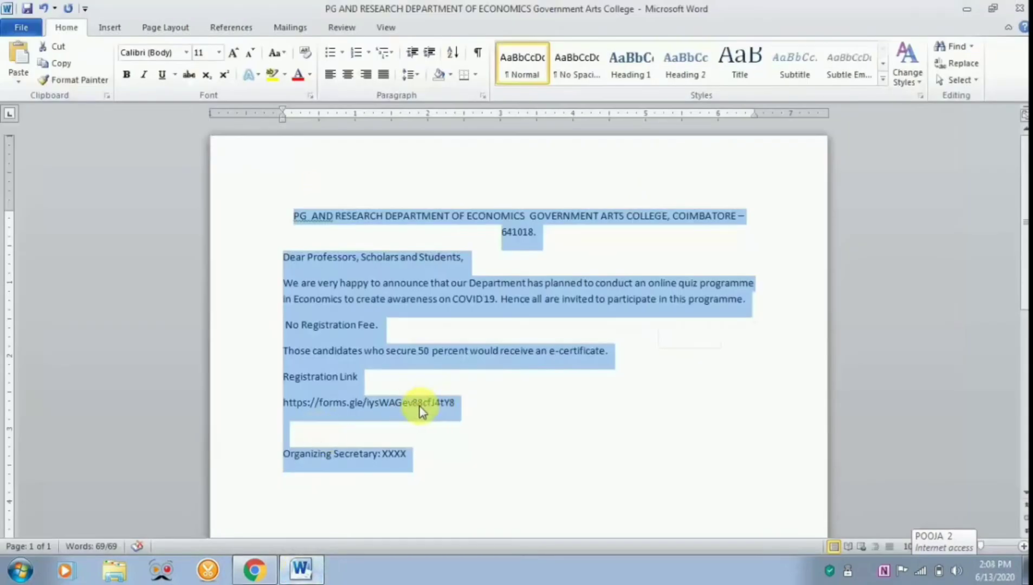
{"action": "left_click", "coordinate": [263, 571]}
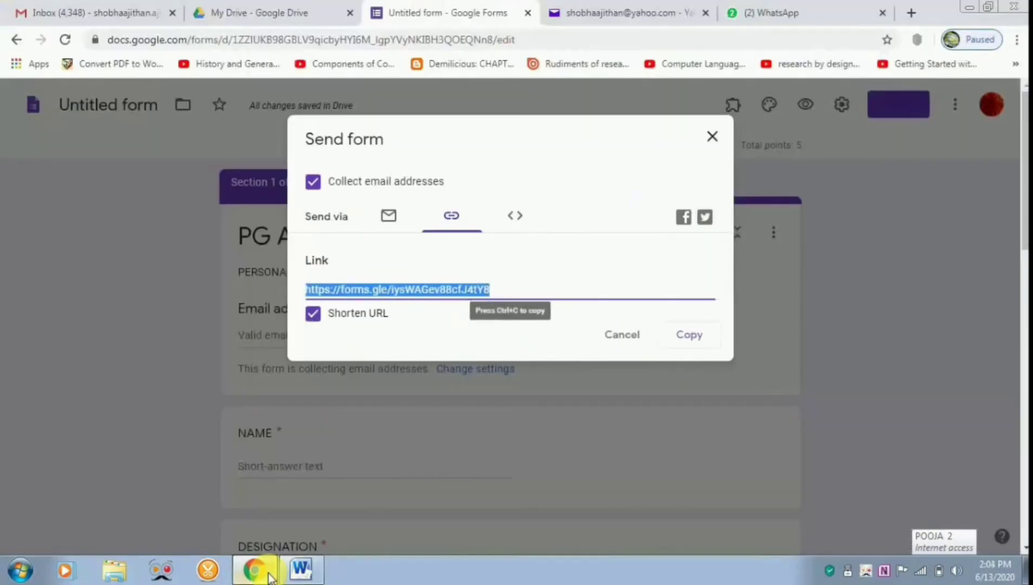
{"action": "left_click", "coordinate": [774, 21]}
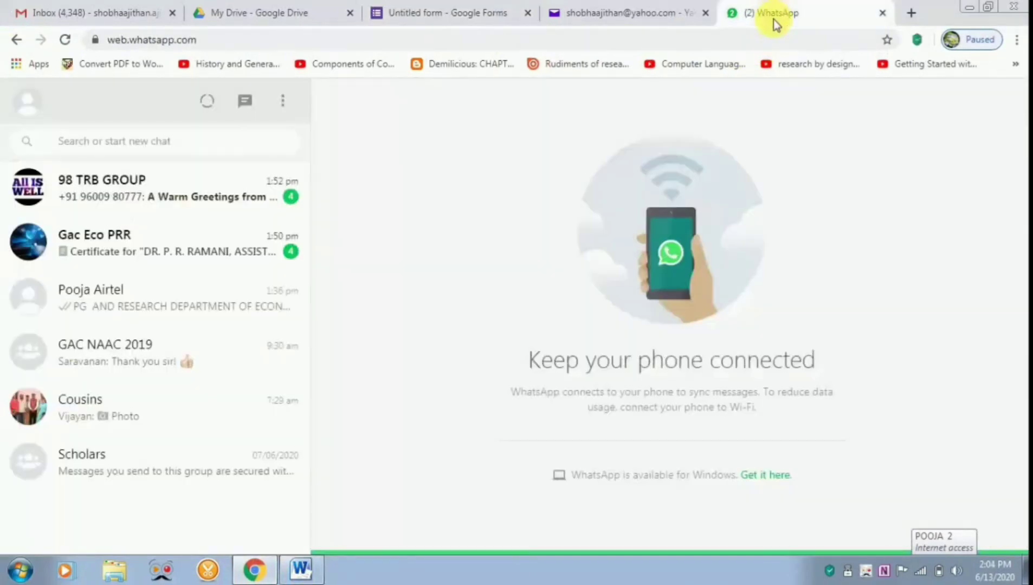
{"action": "left_click", "coordinate": [232, 298]}
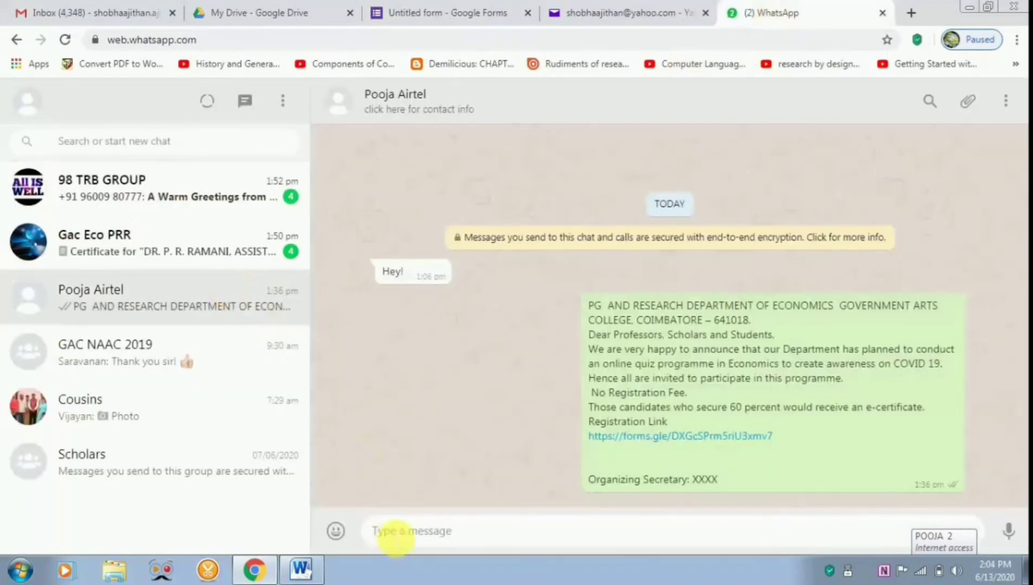
{"action": "right_click", "coordinate": [396, 533]}
{"action": "left_click", "coordinate": [414, 411]}
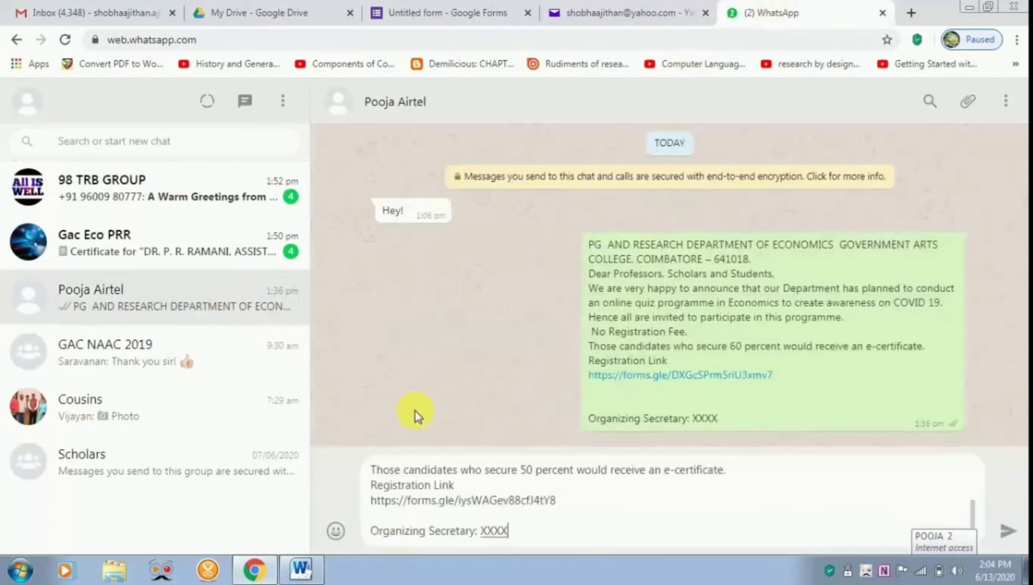
{"action": "left_click", "coordinate": [1010, 533]}
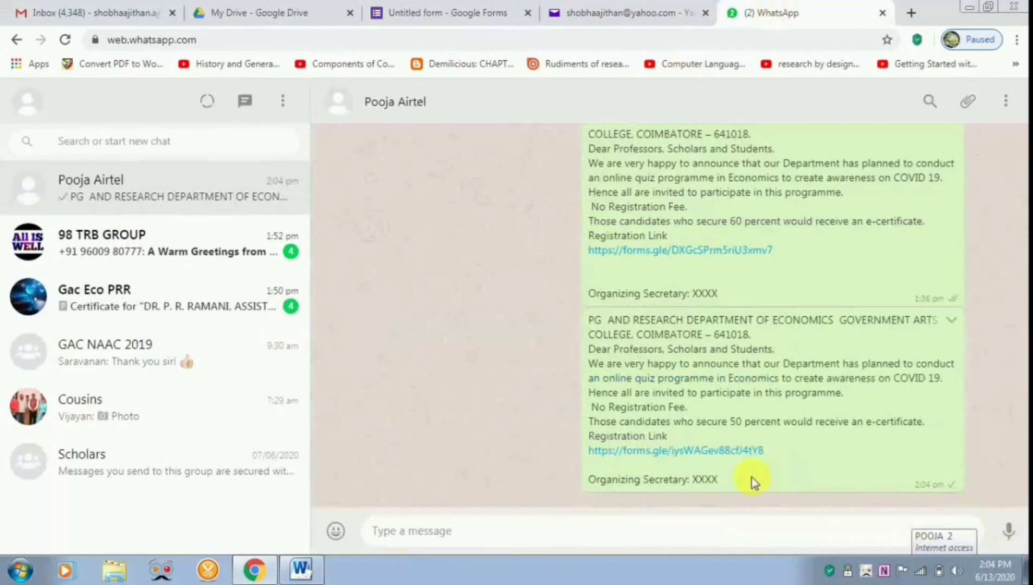
Step: Open the form from the link in the sent message and fill in the participant's email address and name
{"action": "left_click", "coordinate": [725, 452]}
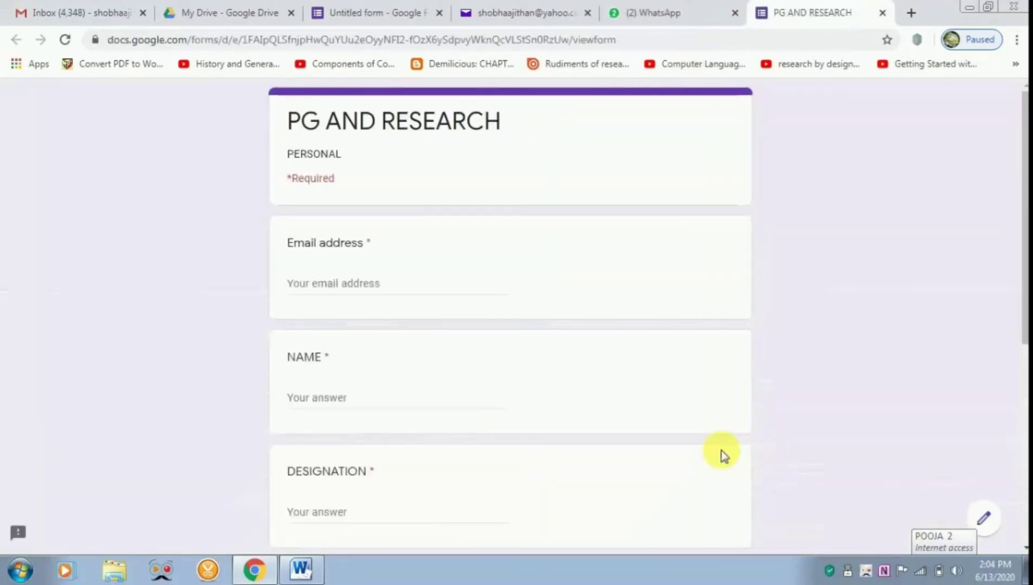
{"action": "left_click", "coordinate": [360, 283]}
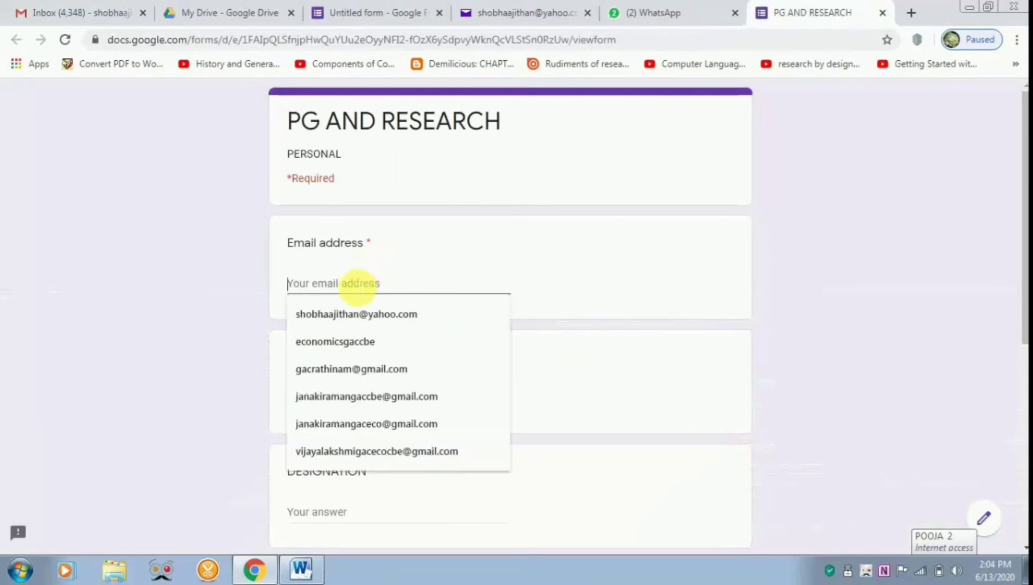
{"action": "left_click", "coordinate": [347, 315]}
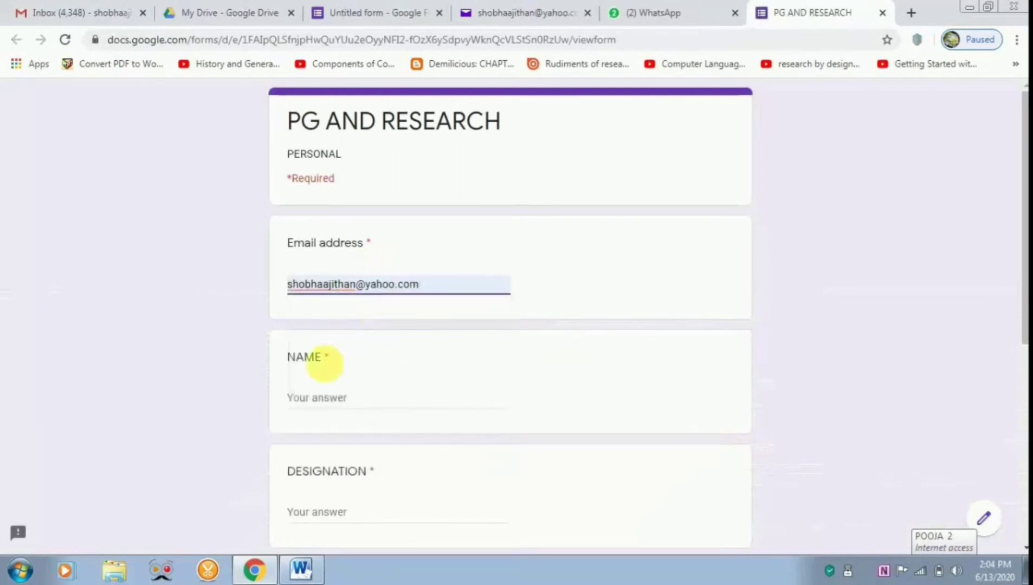
{"action": "left_click", "coordinate": [316, 402]}
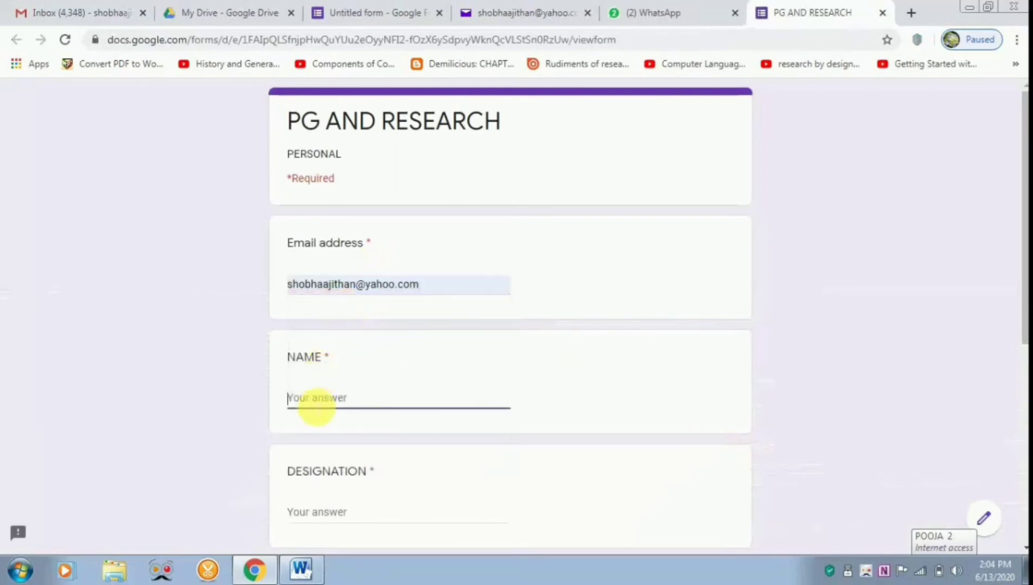
{"action": "type", "text": "K "}
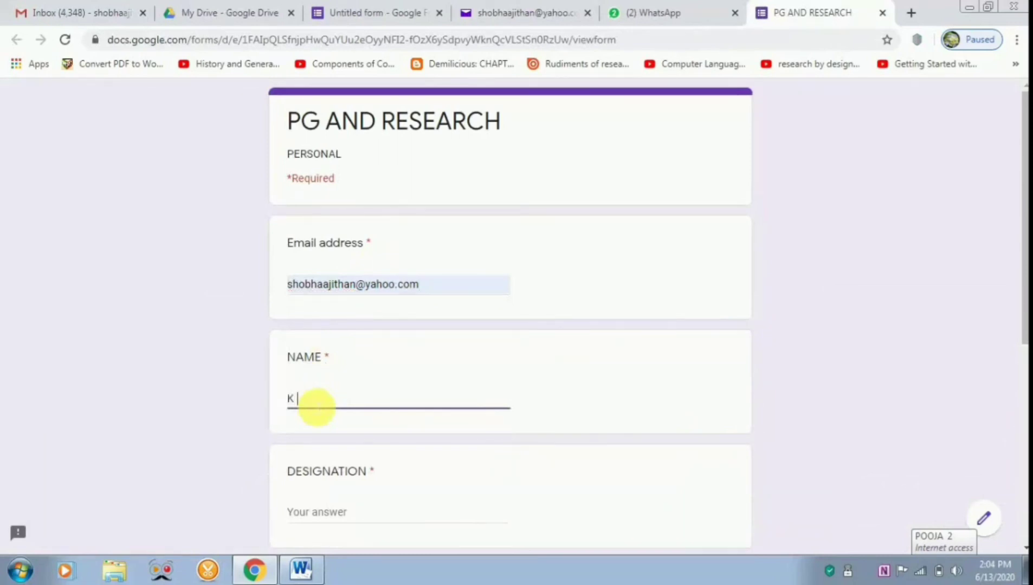
{"action": "type", "text": "SHOBHA"}
Step: Enter ASSOCIATE PROFESSOR as the participant's designation
{"action": "left_click_drag", "start_coordinate": [1025, 228], "coordinate": [1019, 306]}
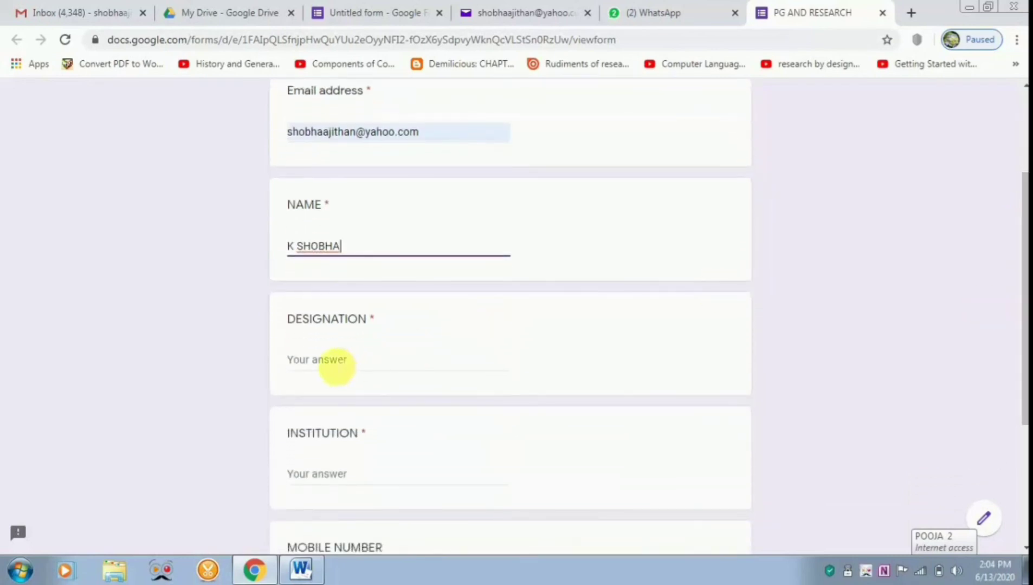
{"action": "left_click", "coordinate": [337, 363]}
{"action": "type", "text": "AS"}
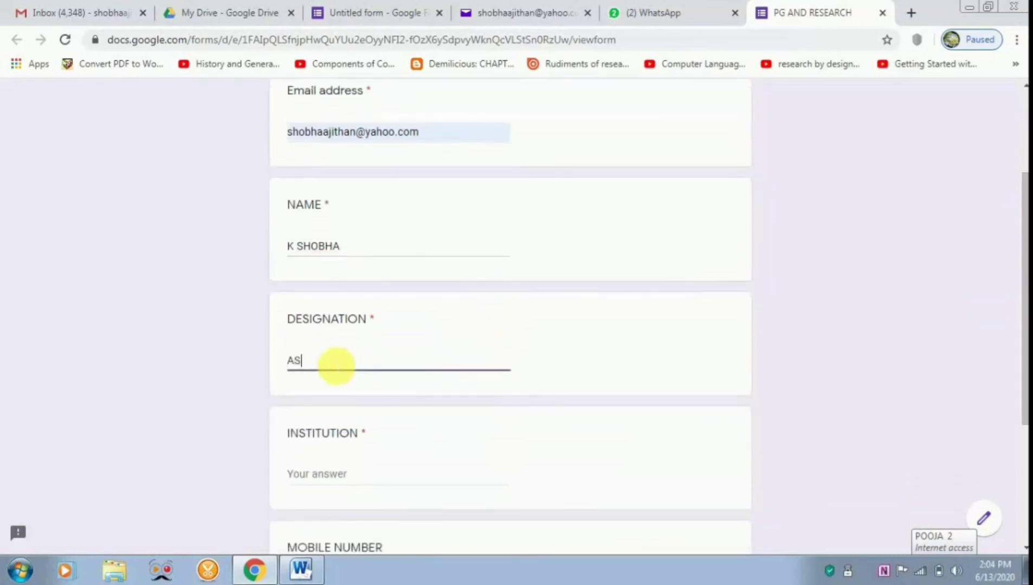
{"action": "type", "text": "SOCIATE PROF"}
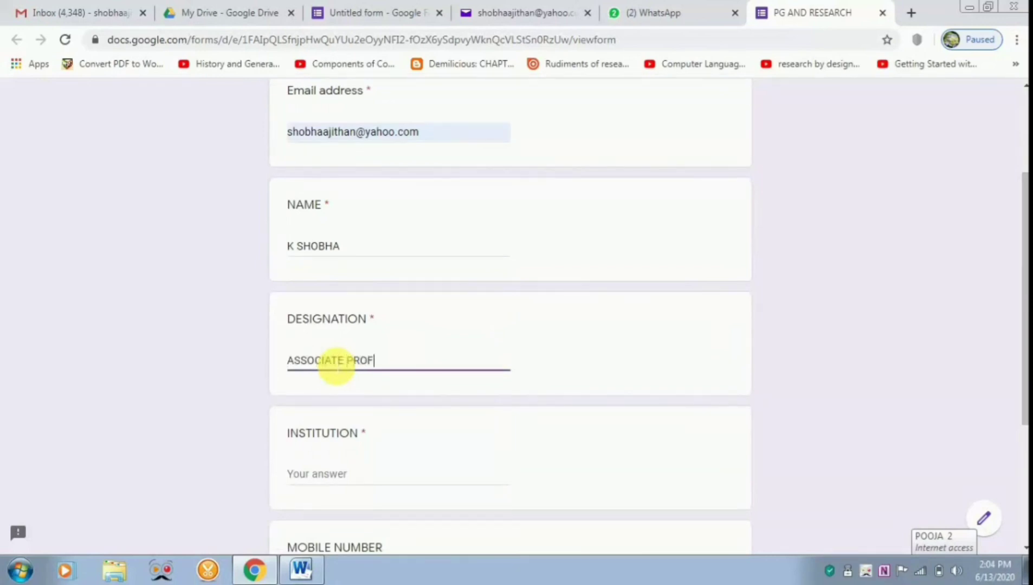
{"action": "type", "text": "ESSOR"}
Step: Enter GOVERNMENT ARTS COLLEGE COIMBATORE as the participant's institution
{"action": "left_click_drag", "start_coordinate": [1021, 324], "coordinate": [1025, 371]}
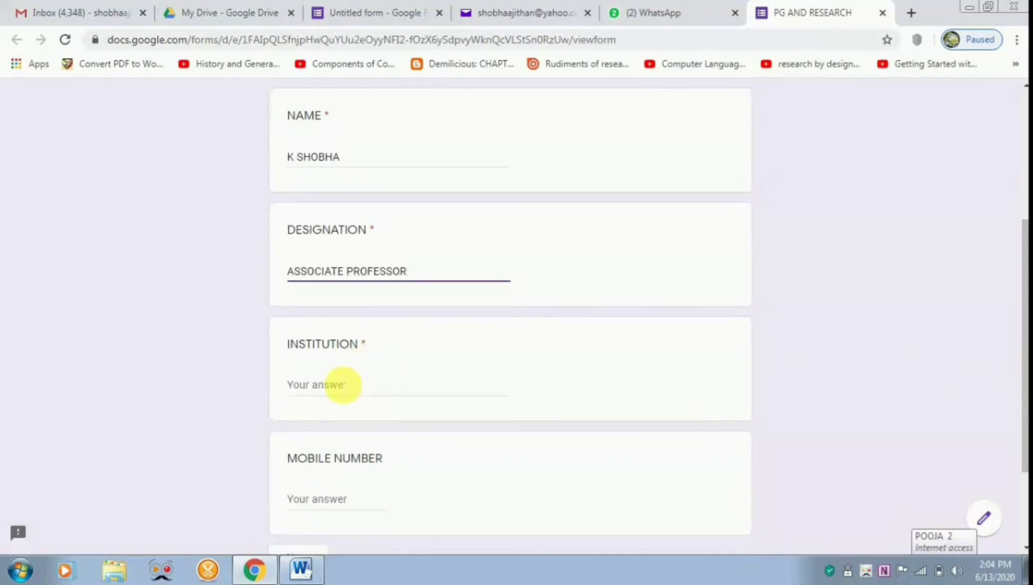
{"action": "left_click", "coordinate": [344, 385]}
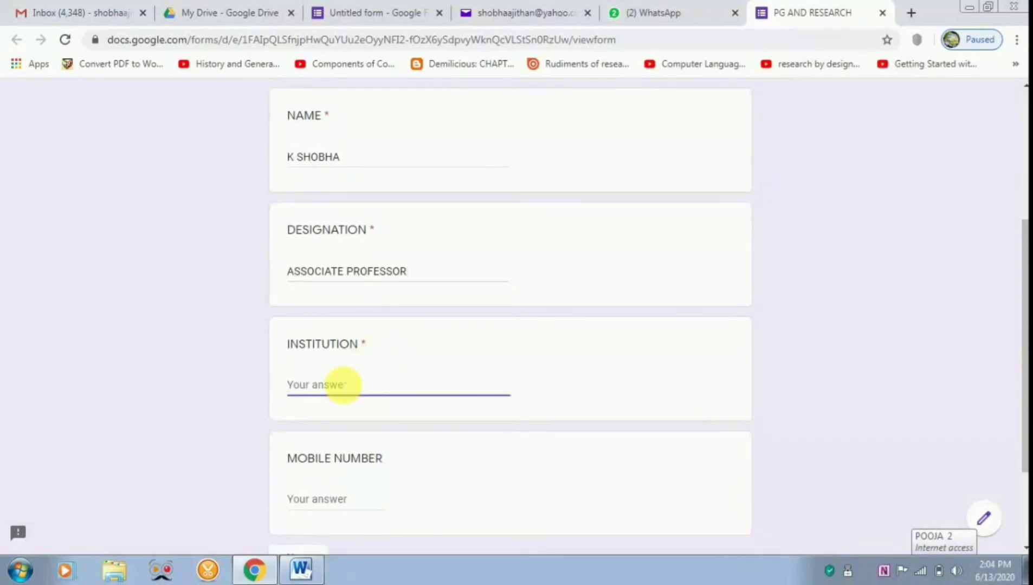
{"action": "type", "text": "GOVERNMENT ARTS"}
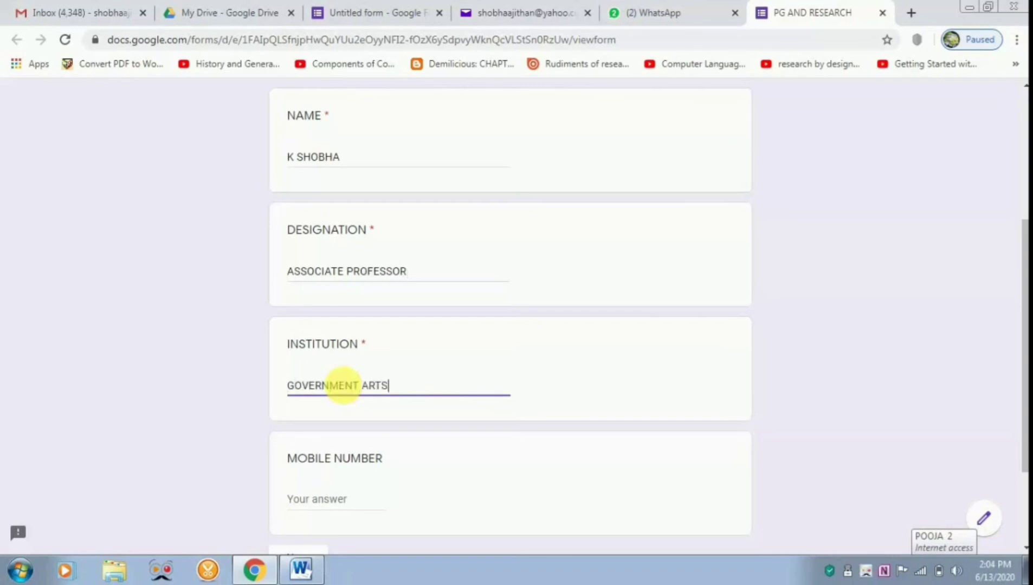
{"action": "type", "text": " COLLEGE COI"}
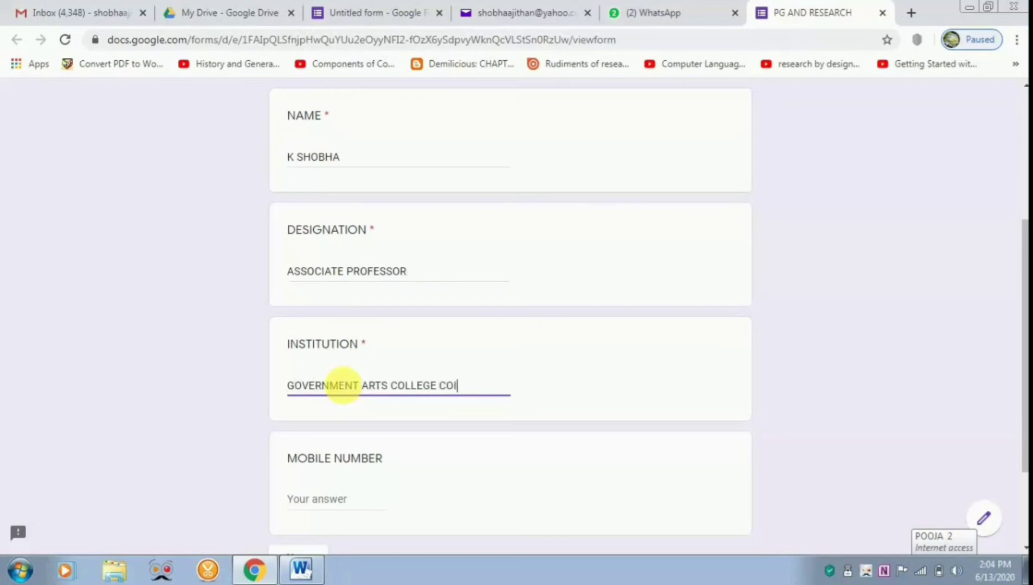
{"action": "type", "text": "MBATORE"}
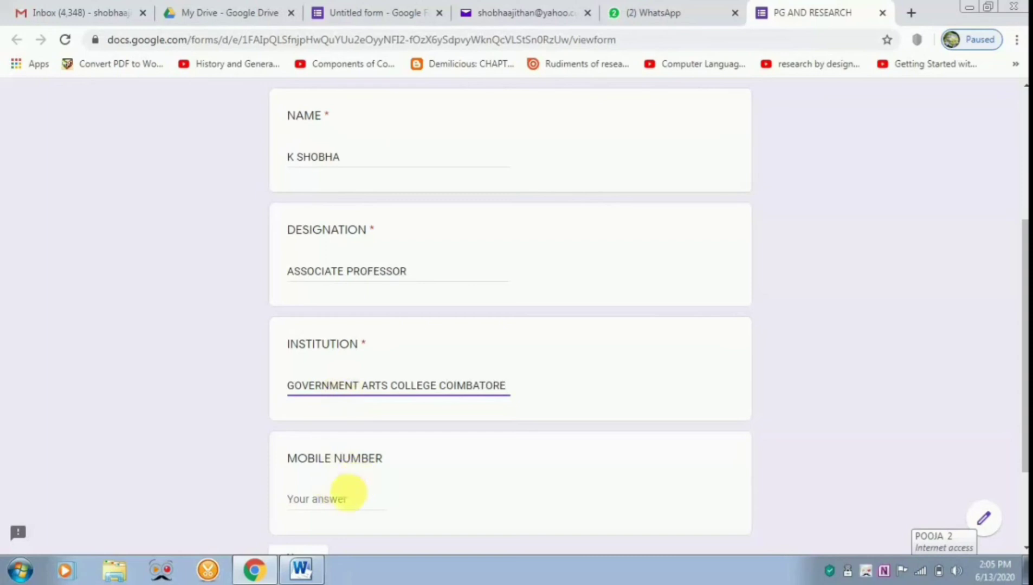
Step: Fill in the participant's mobile number with the saved entry and continue to the online quiz section
{"action": "left_click_drag", "start_coordinate": [1025, 376], "coordinate": [1018, 434]}
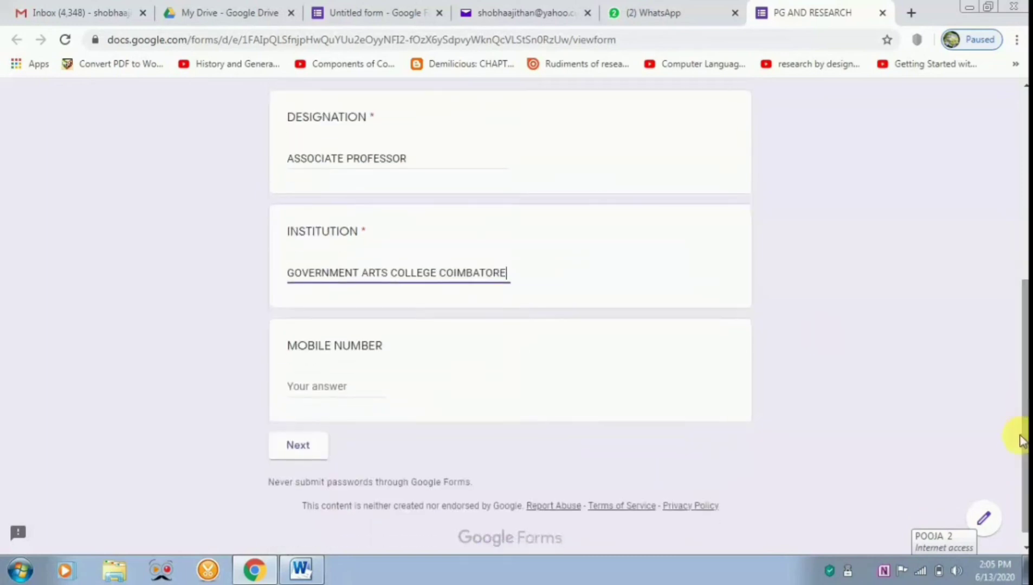
{"action": "left_click", "coordinate": [315, 388]}
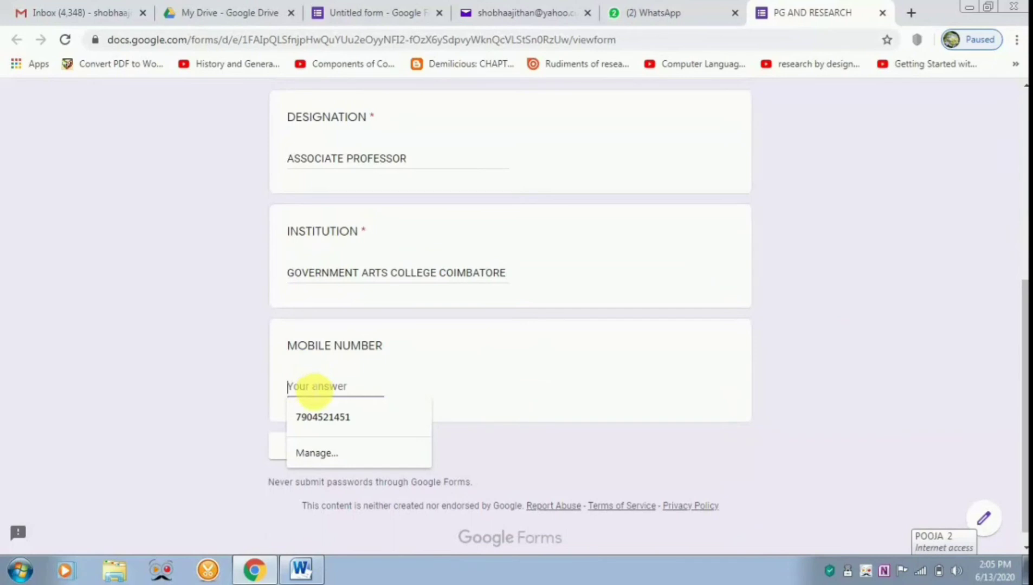
{"action": "left_click", "coordinate": [312, 417]}
{"action": "left_click", "coordinate": [301, 446]}
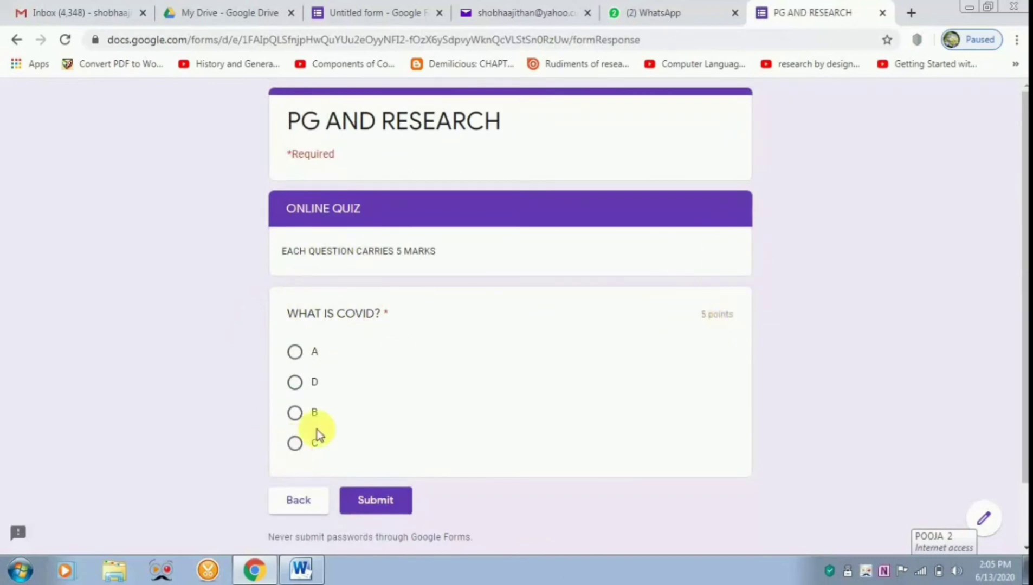
Step: Answer the WHAT IS COVID? question with C, submit the quiz and view the score
{"action": "left_click", "coordinate": [296, 444]}
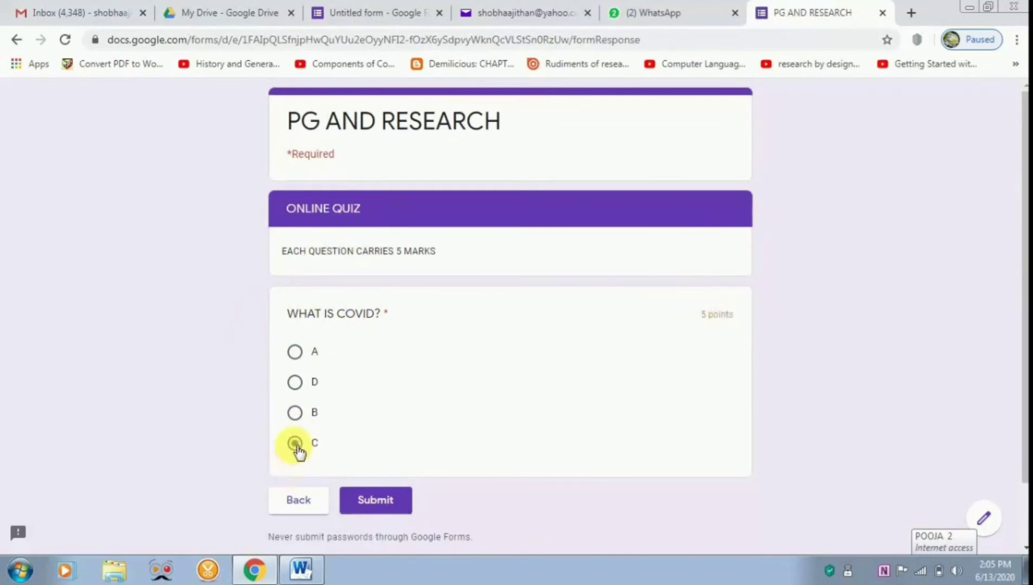
{"action": "left_click", "coordinate": [391, 501]}
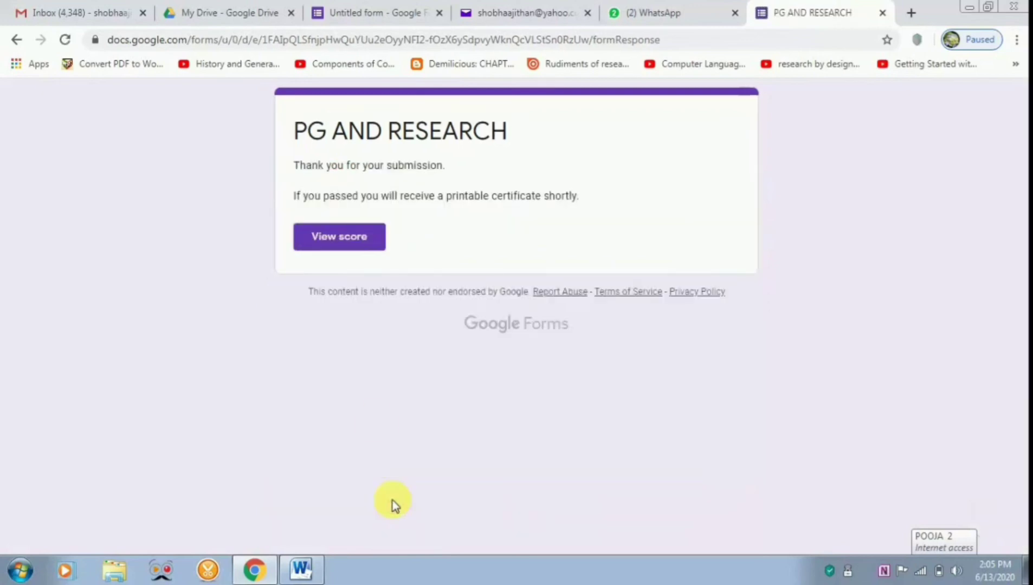
{"action": "left_click", "coordinate": [337, 243]}
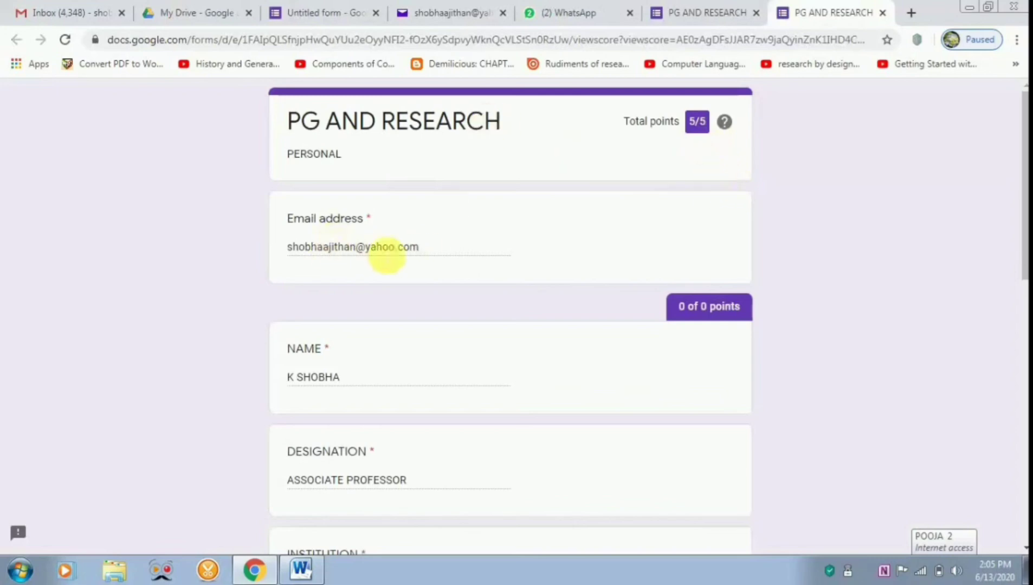
Step: Switch to the participant's Yahoo Mail inbox and reload it to check for the certificate email
{"action": "left_click", "coordinate": [435, 12]}
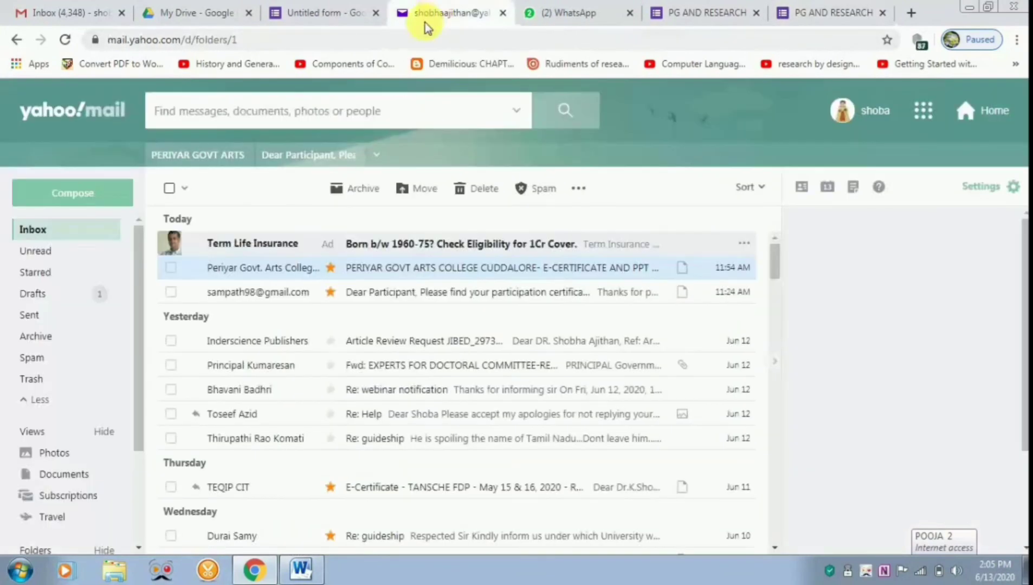
{"action": "left_click", "coordinate": [64, 40]}
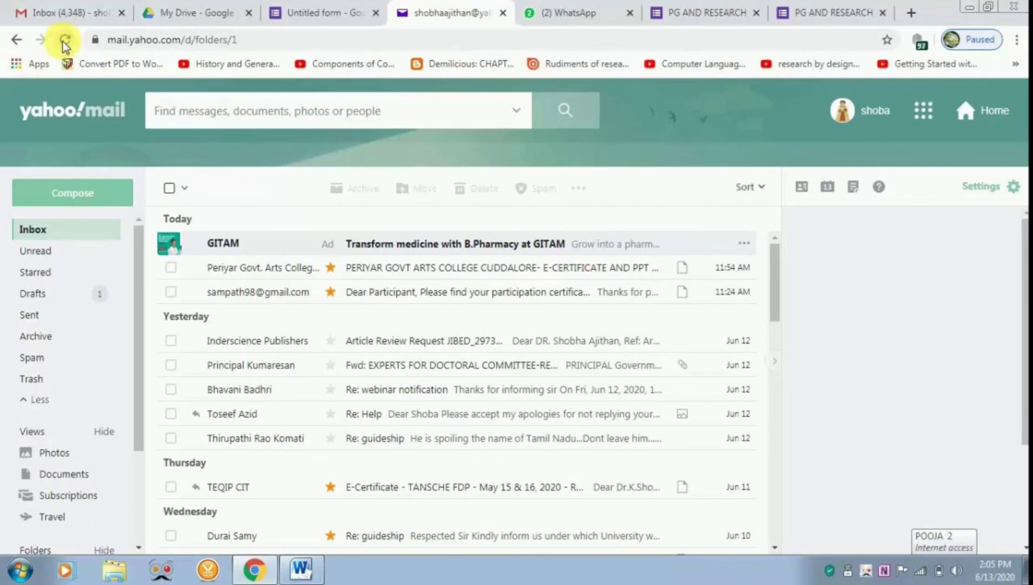
{"action": "left_click", "coordinate": [63, 41]}
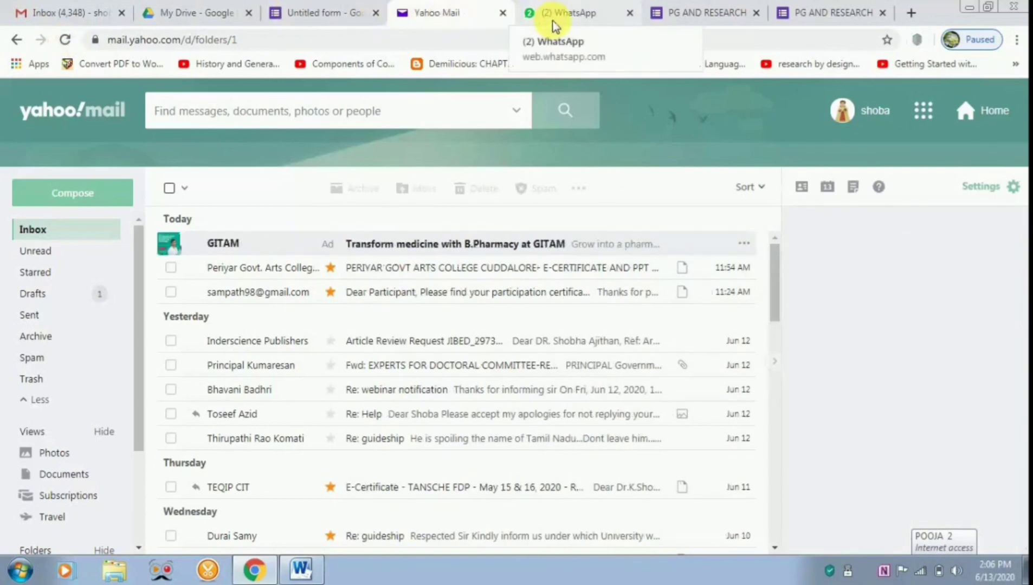
Step: Create a new spreadsheet for the responses to the PG AND RESEARCH form and review the recorded entry across its columns
{"action": "left_click", "coordinate": [330, 16]}
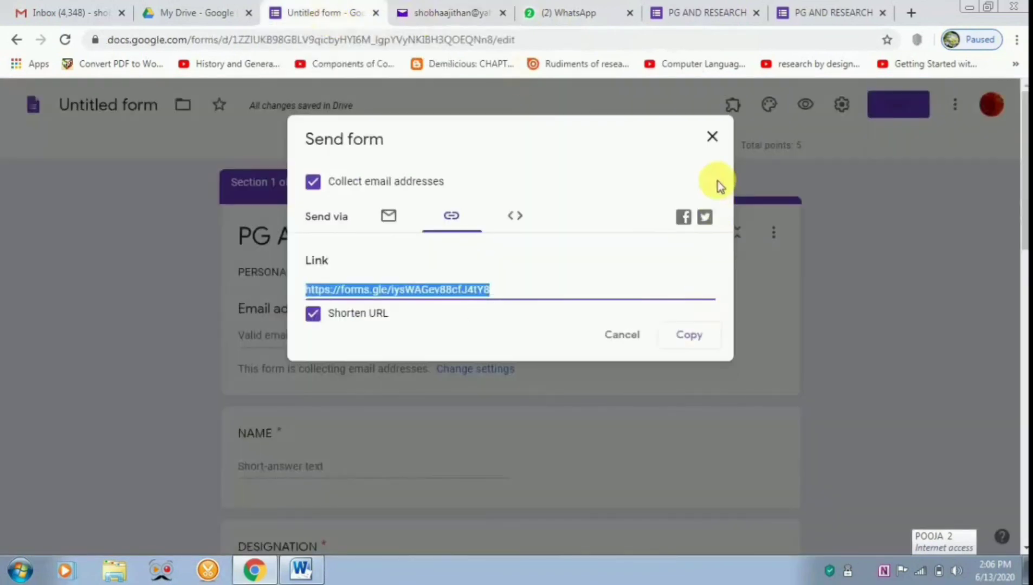
{"action": "left_click", "coordinate": [712, 137]}
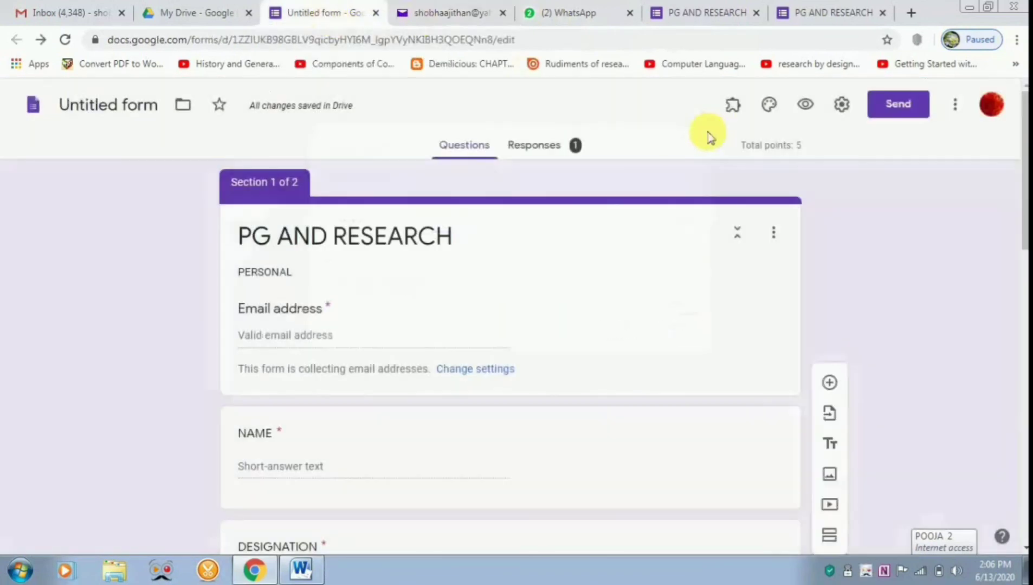
{"action": "left_click", "coordinate": [548, 149]}
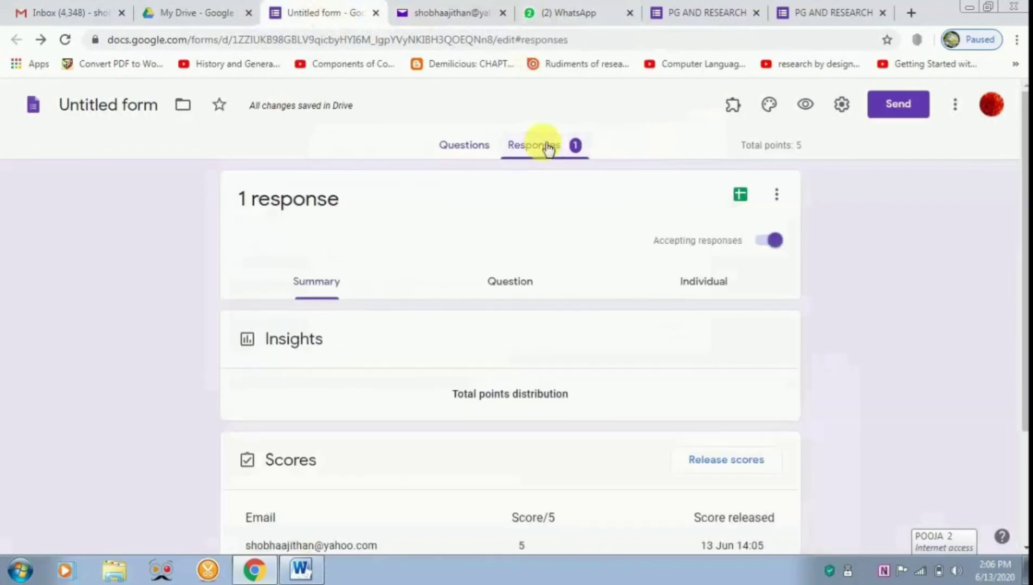
{"action": "left_click", "coordinate": [741, 196]}
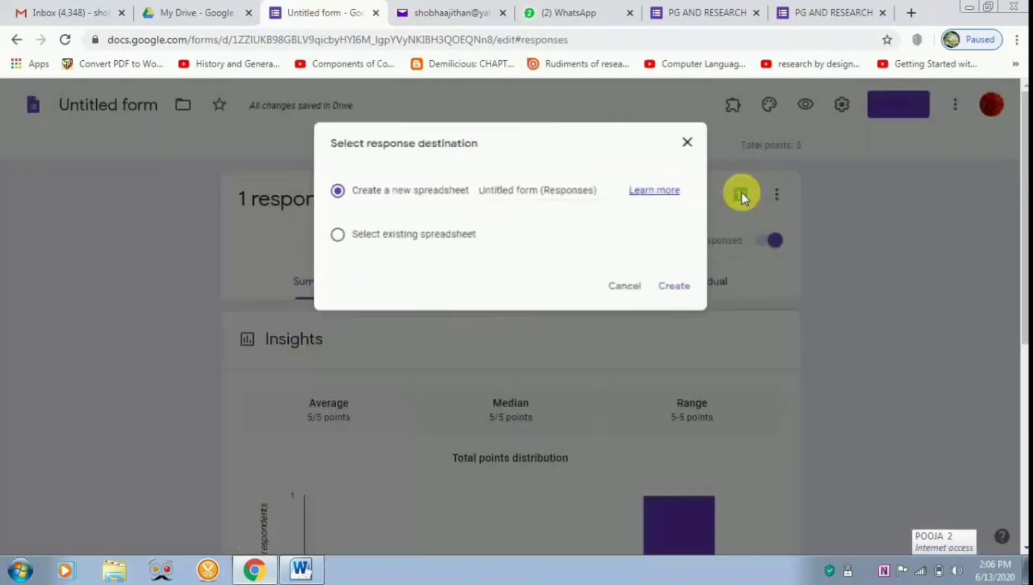
{"action": "left_click", "coordinate": [687, 292]}
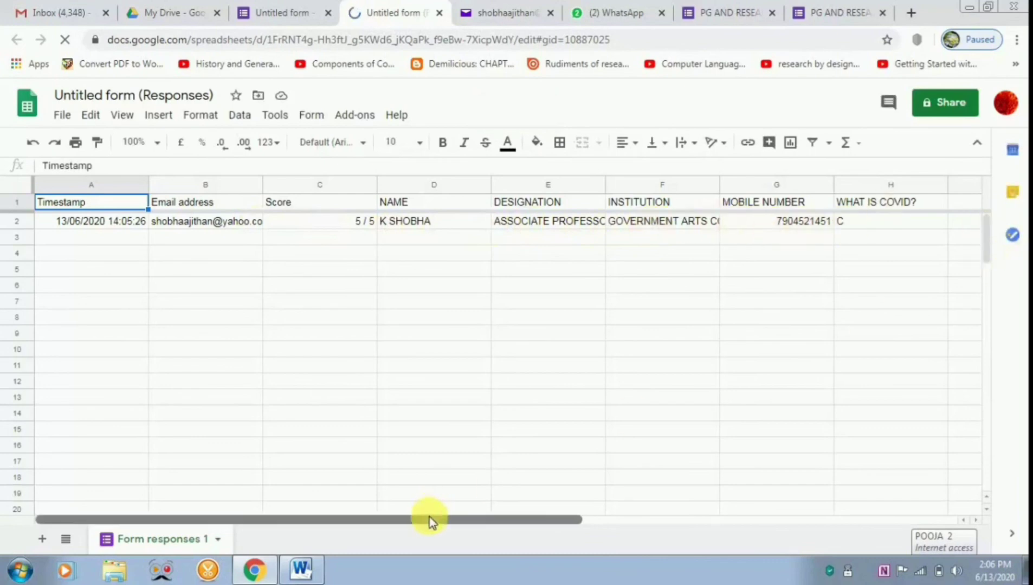
{"action": "left_click_drag", "start_coordinate": [428, 520], "coordinate": [620, 521]}
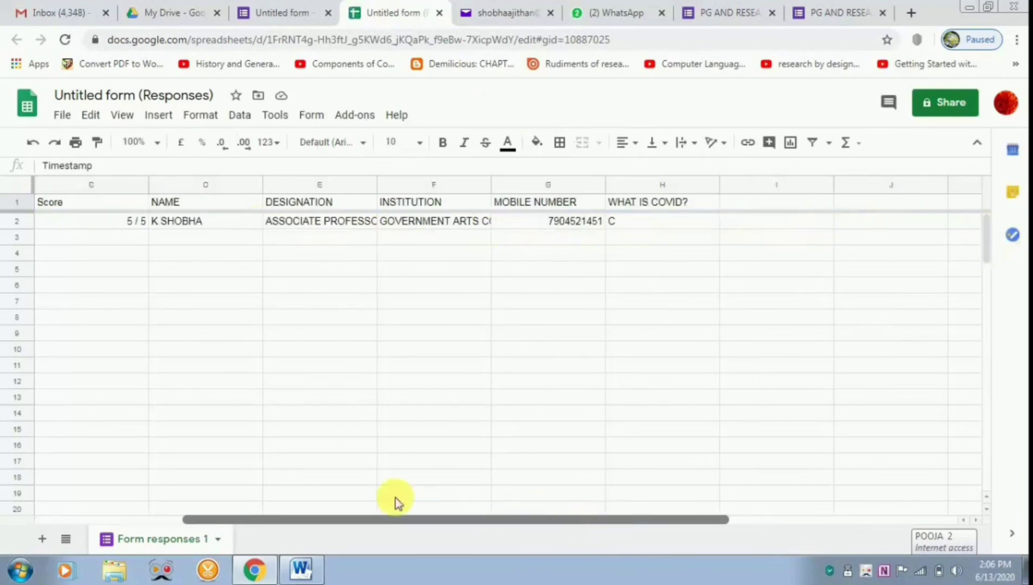
{"action": "left_click_drag", "start_coordinate": [396, 497], "coordinate": [166, 486]}
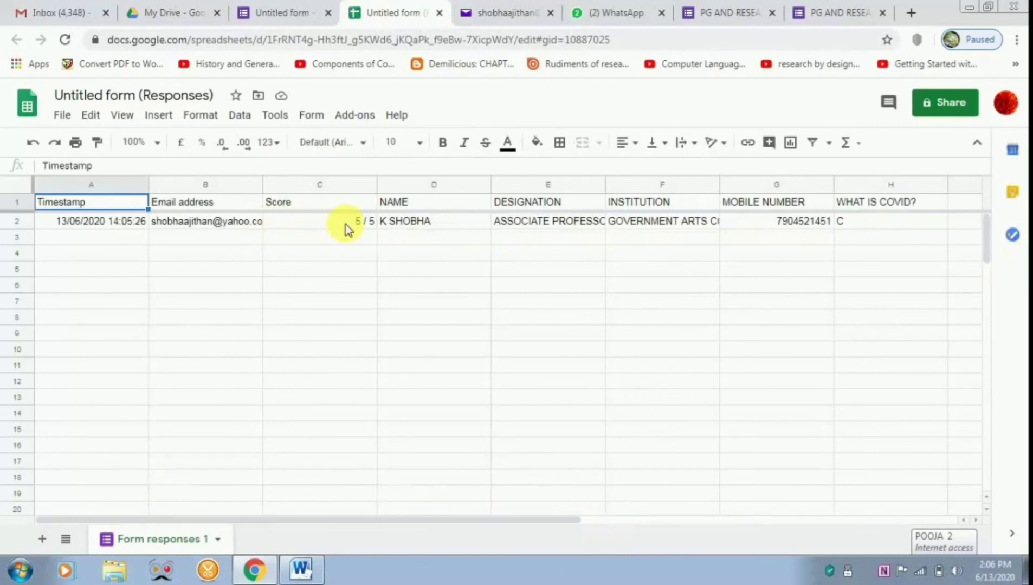
Step: Return to Yahoo Mail, reload the inbox and open the Certify'em message about the PG AND RESEARCH certificate
{"action": "left_click", "coordinate": [494, 15]}
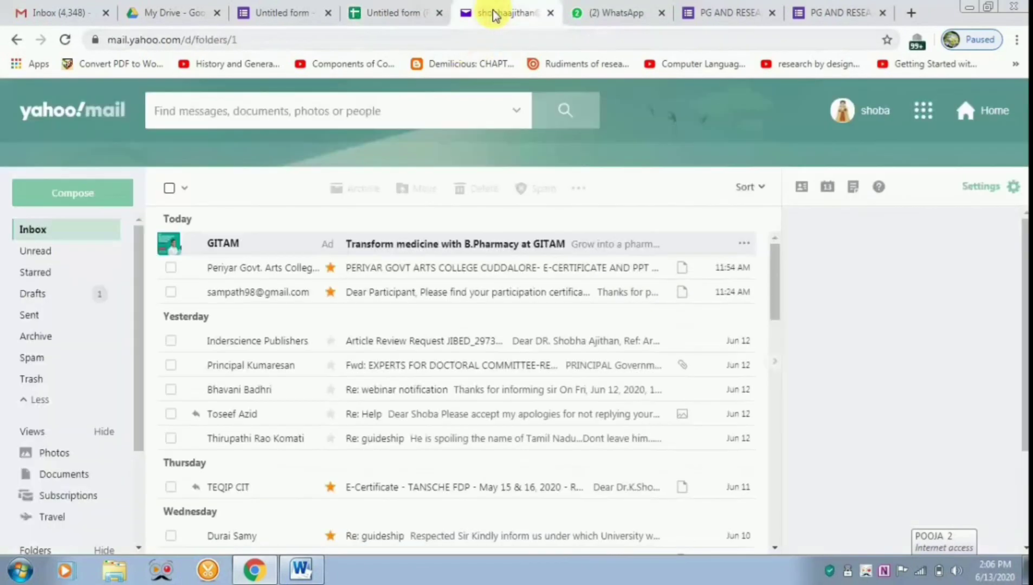
{"action": "left_click", "coordinate": [68, 39]}
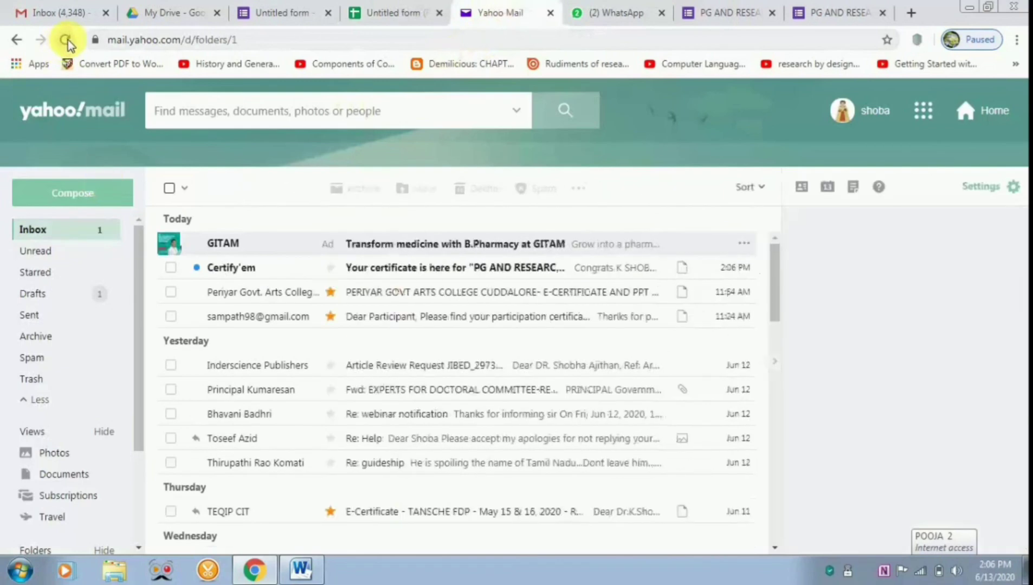
{"action": "left_click", "coordinate": [444, 271]}
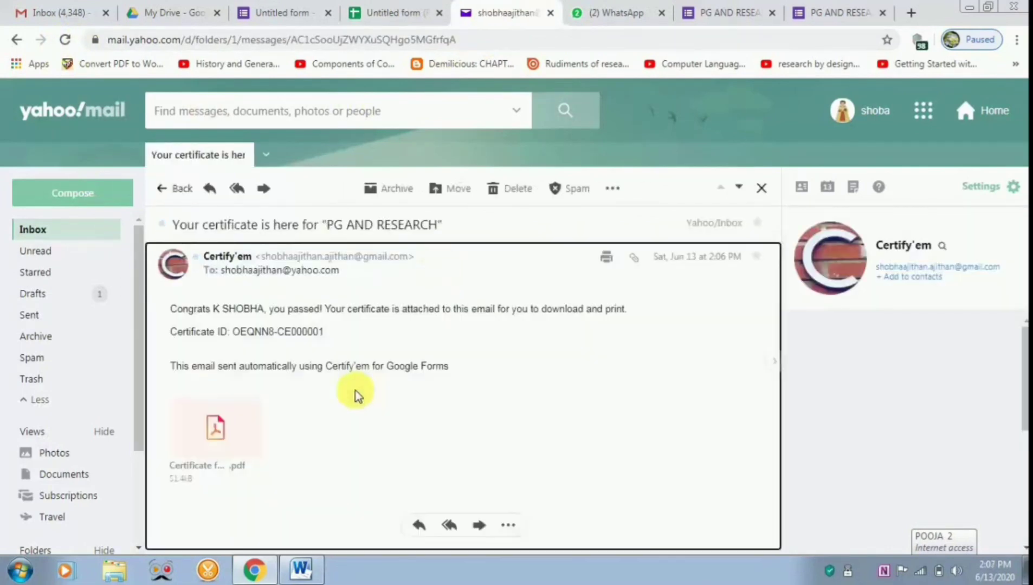
Step: Download the certificate PDF attached to the Certify'em email and open the downloaded file
{"action": "mouse_move", "coordinate": [214, 426]}
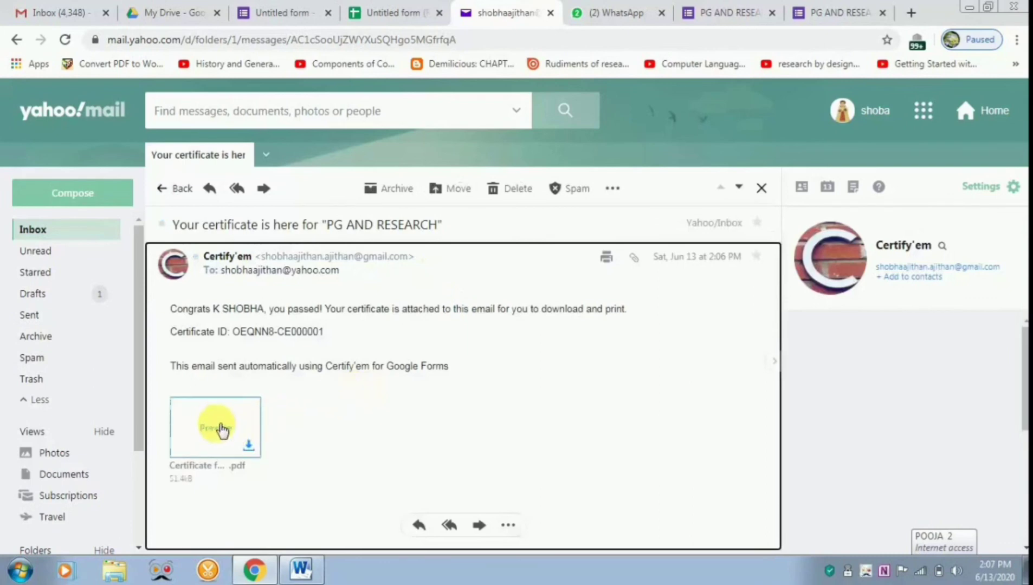
{"action": "left_click", "coordinate": [249, 445]}
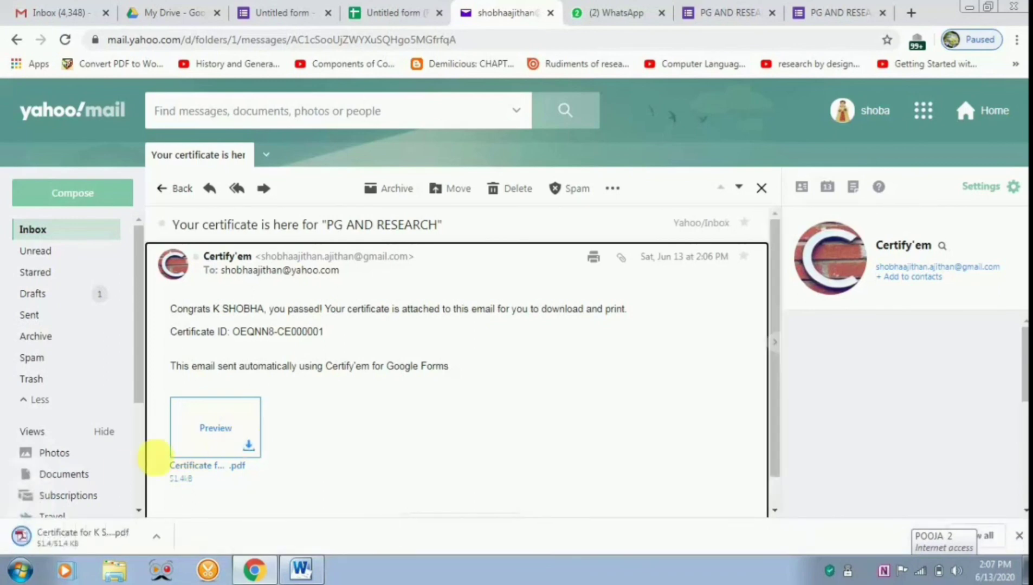
{"action": "left_click", "coordinate": [53, 537]}
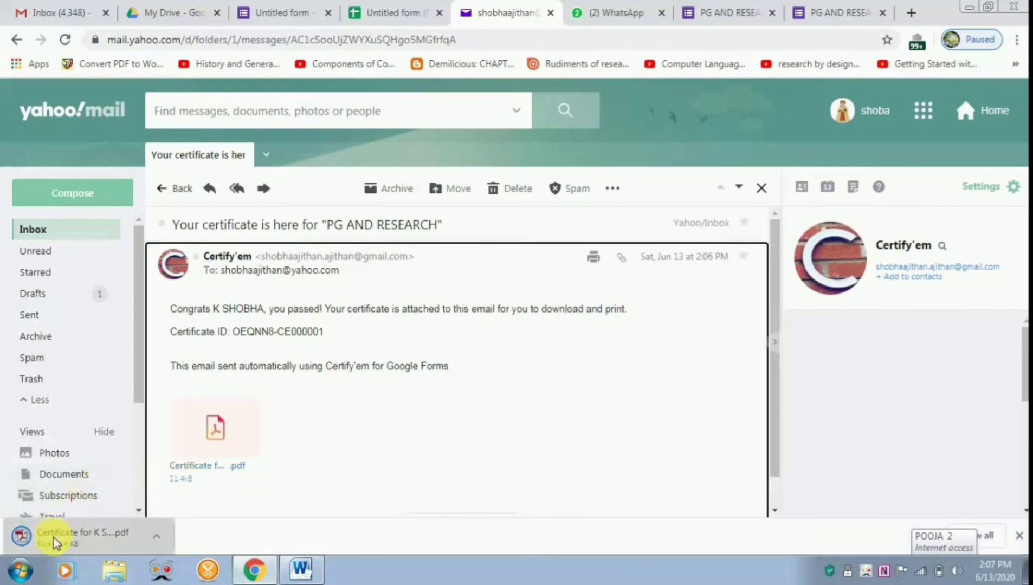